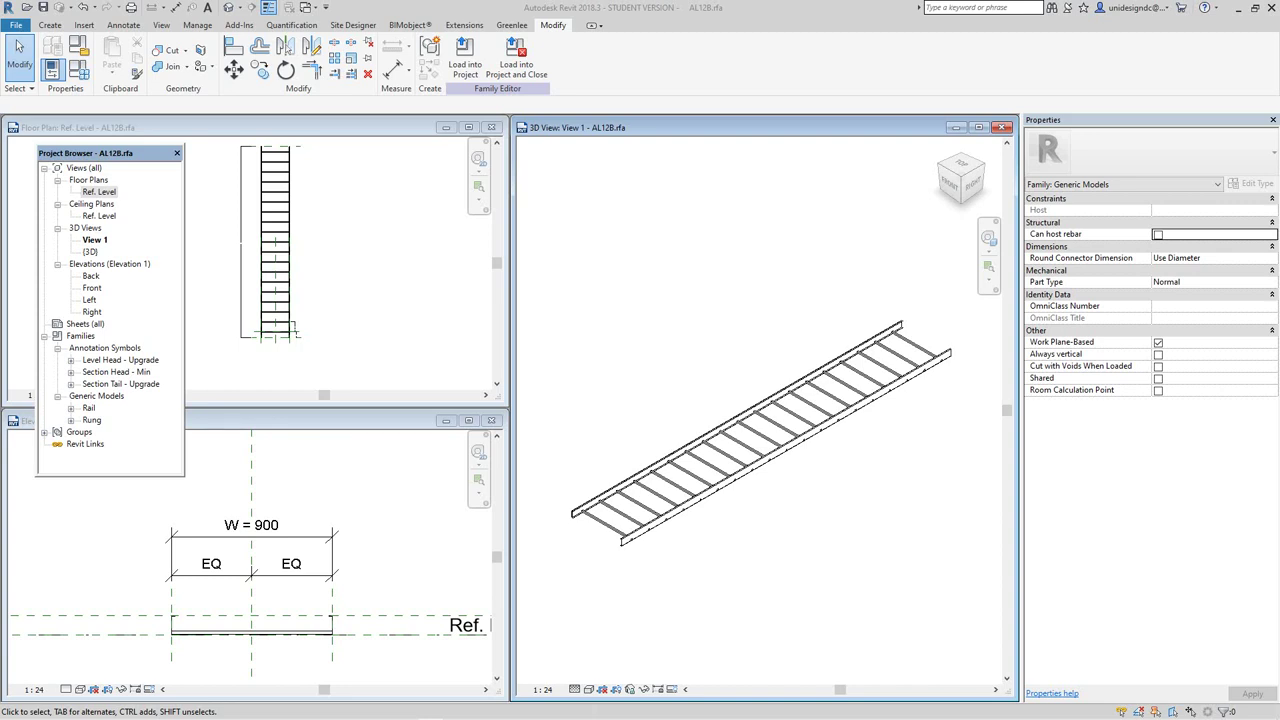
scroll(723, 487, "down", 2)
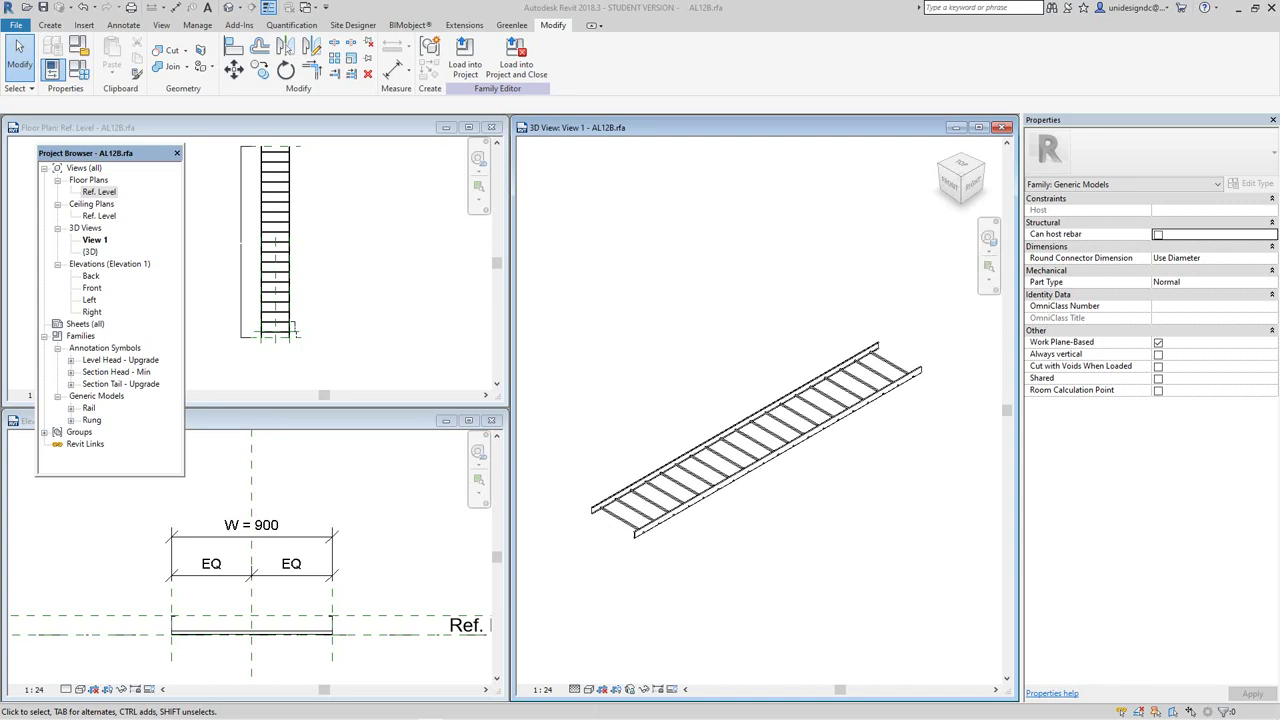
scroll(779, 541, "down", 1)
middle_click_drag(779, 541, 777, 521)
scroll(766, 523, "up", 1)
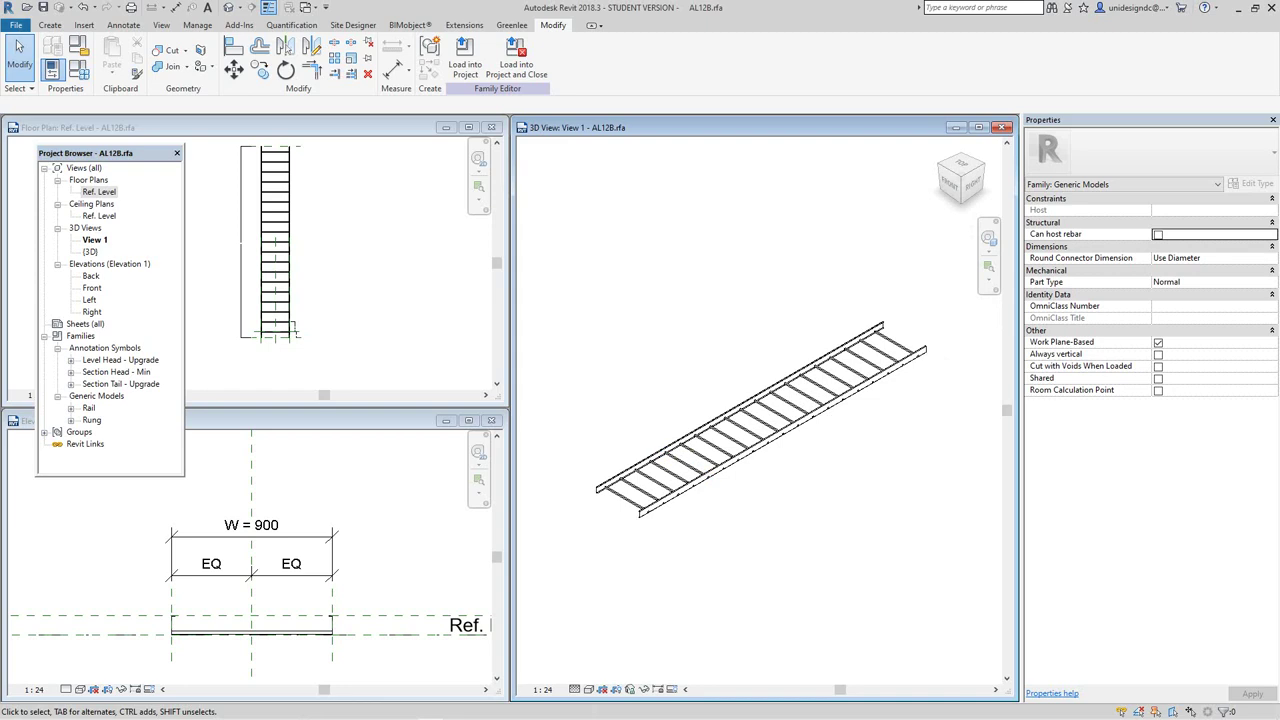
Create a new project from the Systems-Default.rte template.
left_click(16, 24)
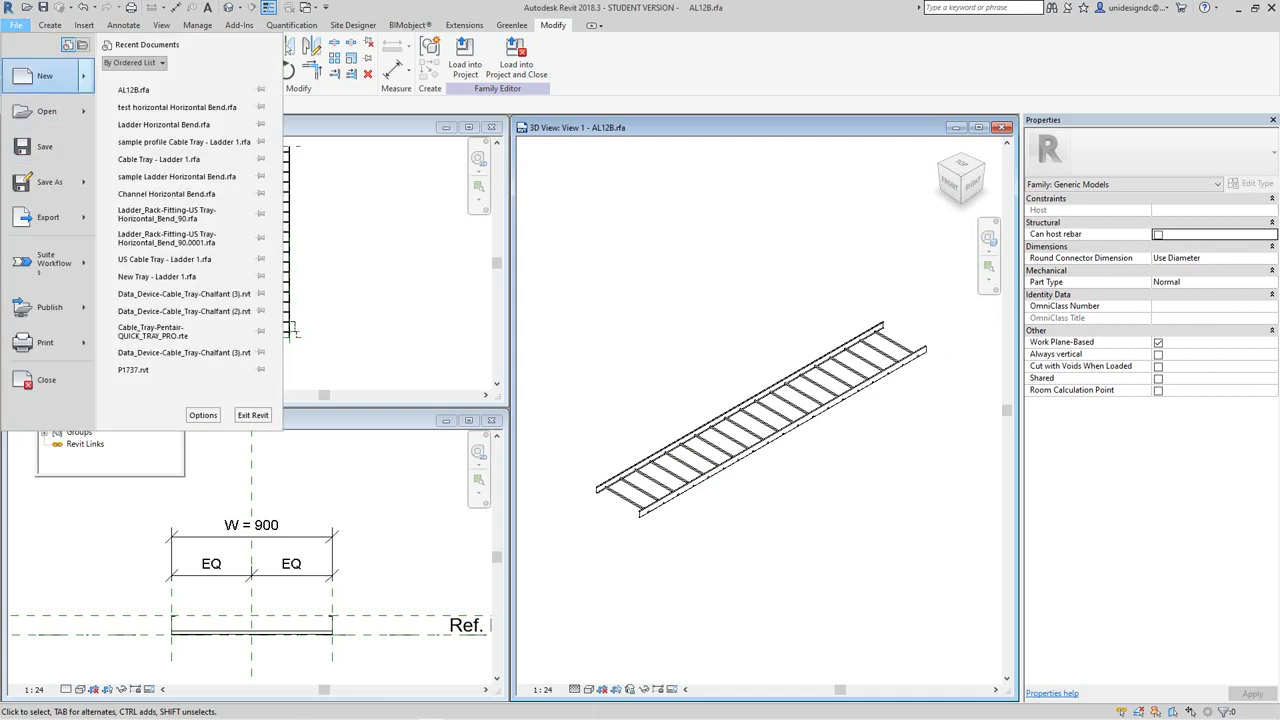
mouse_move(48, 76)
left_click(160, 81)
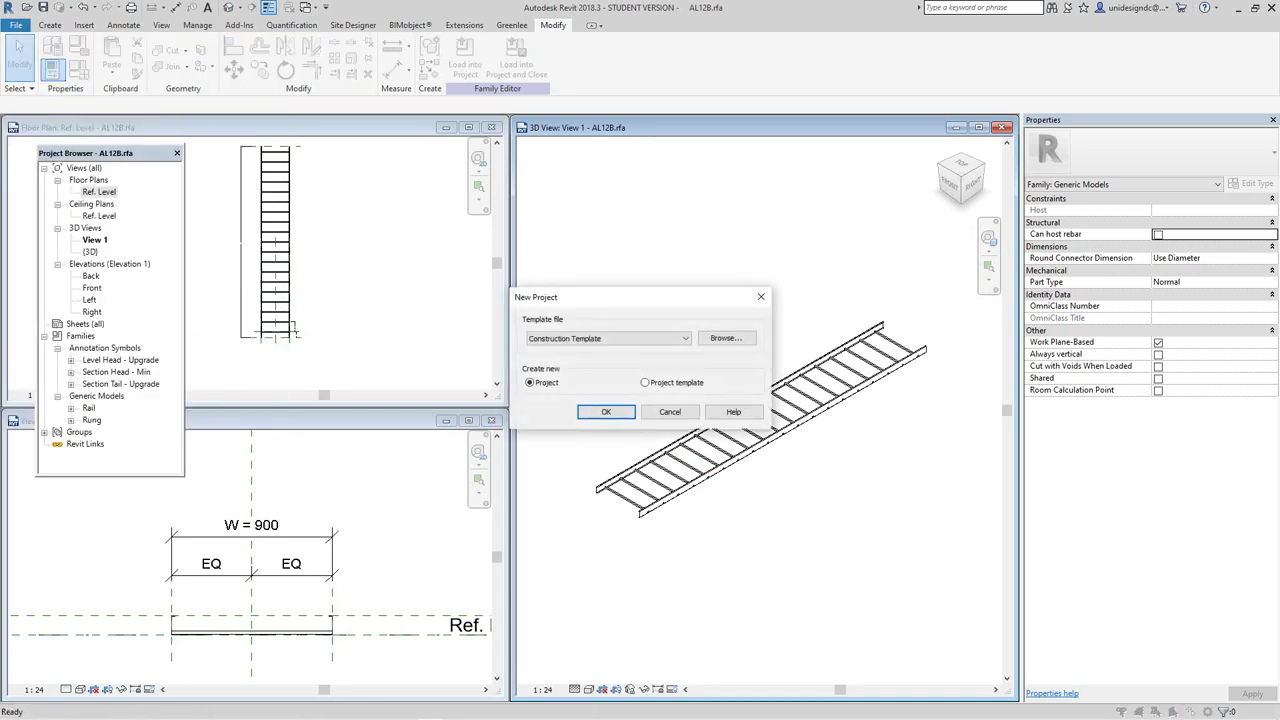
left_click(726, 338)
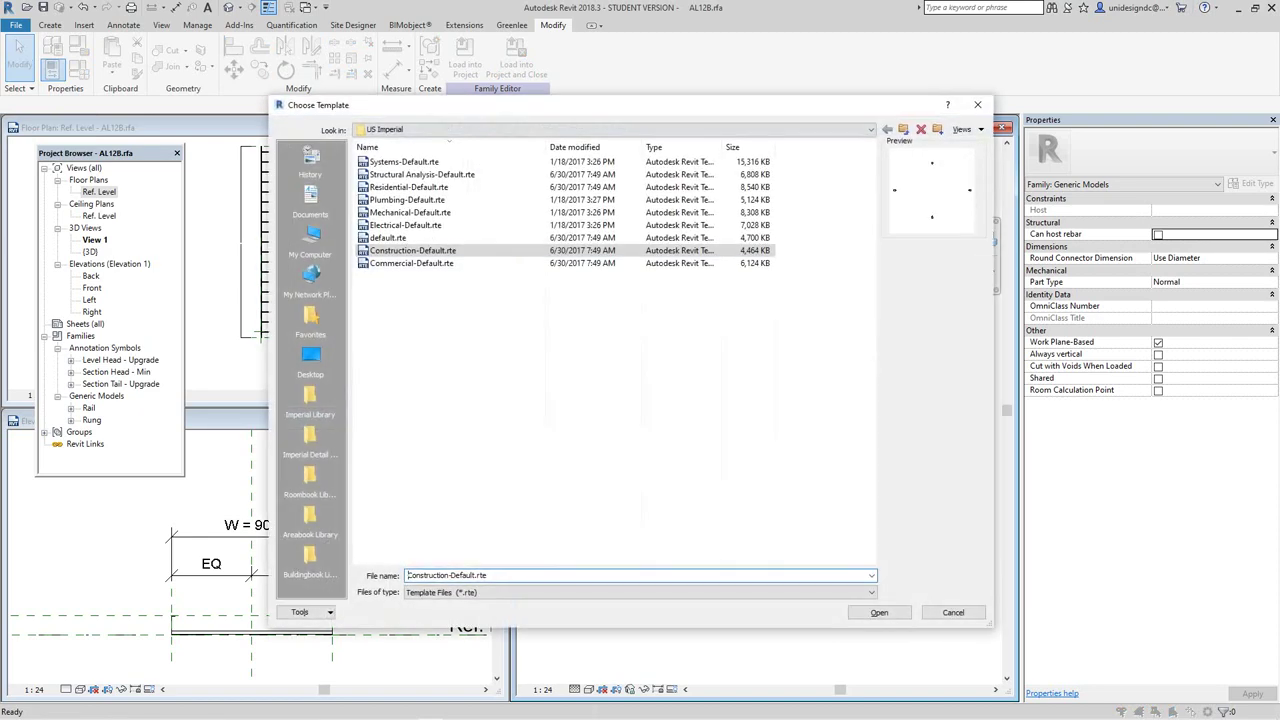
left_click(404, 162)
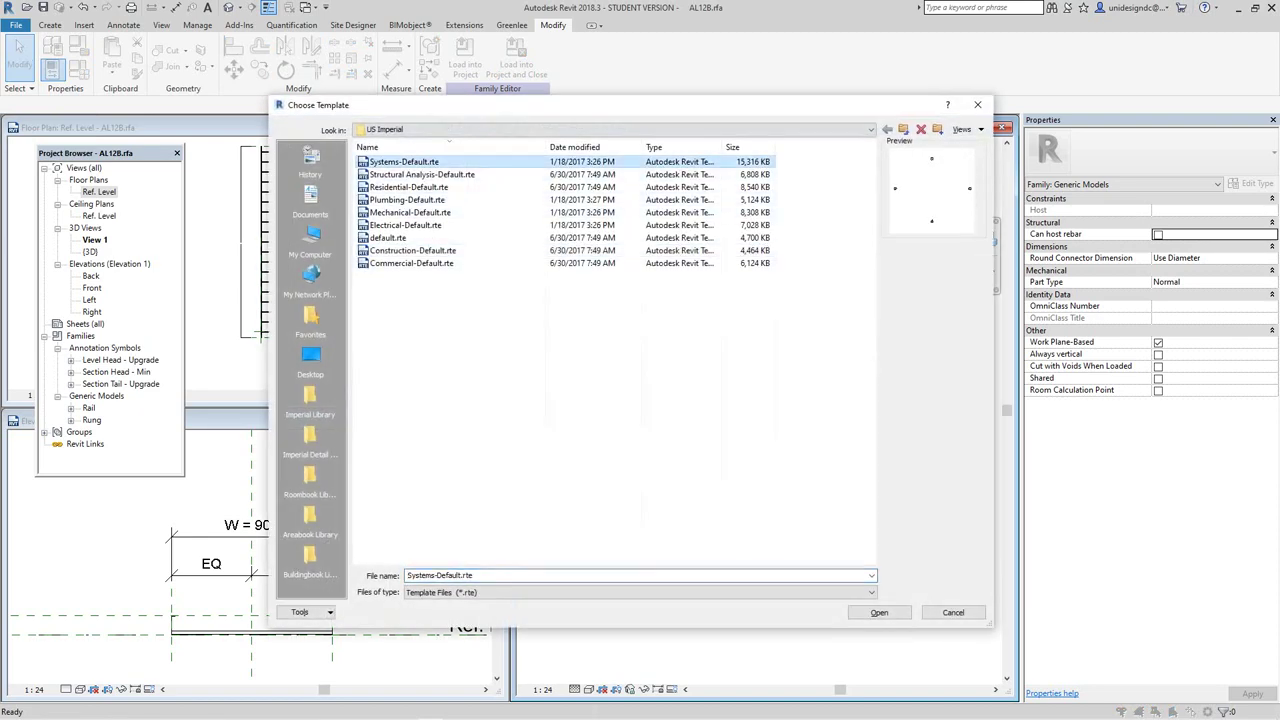
left_click(879, 612)
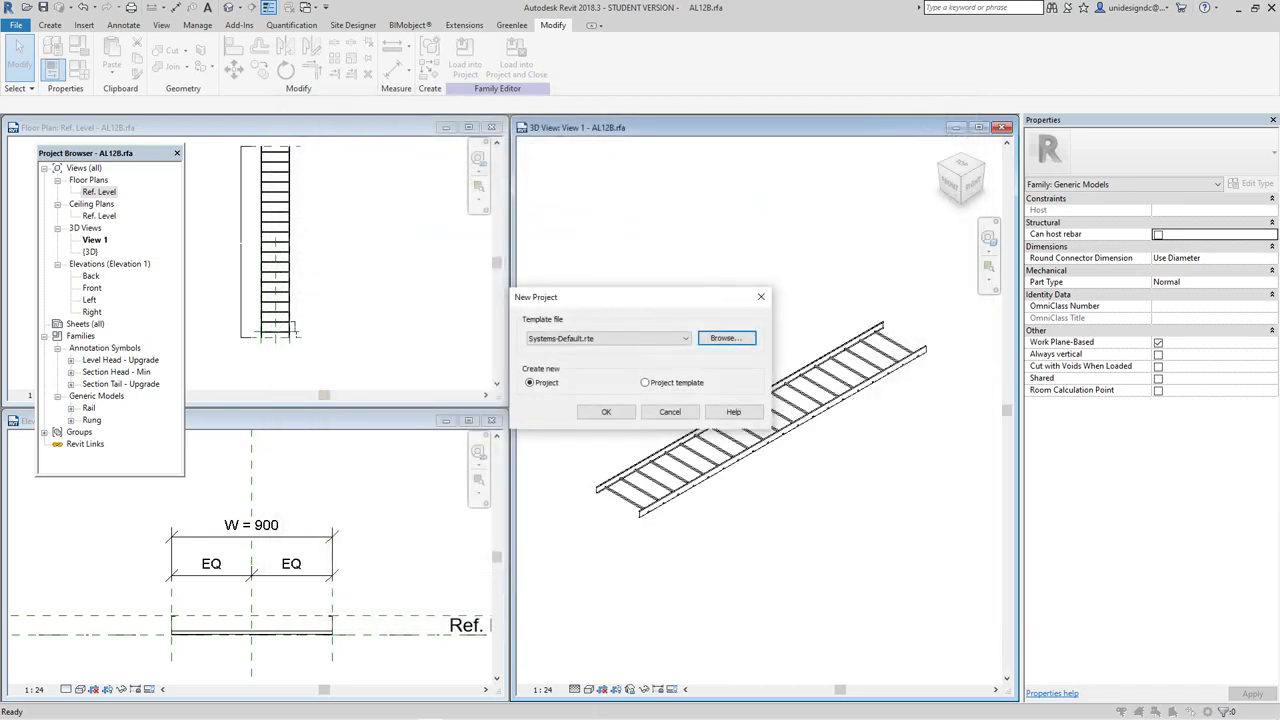
left_click(606, 412)
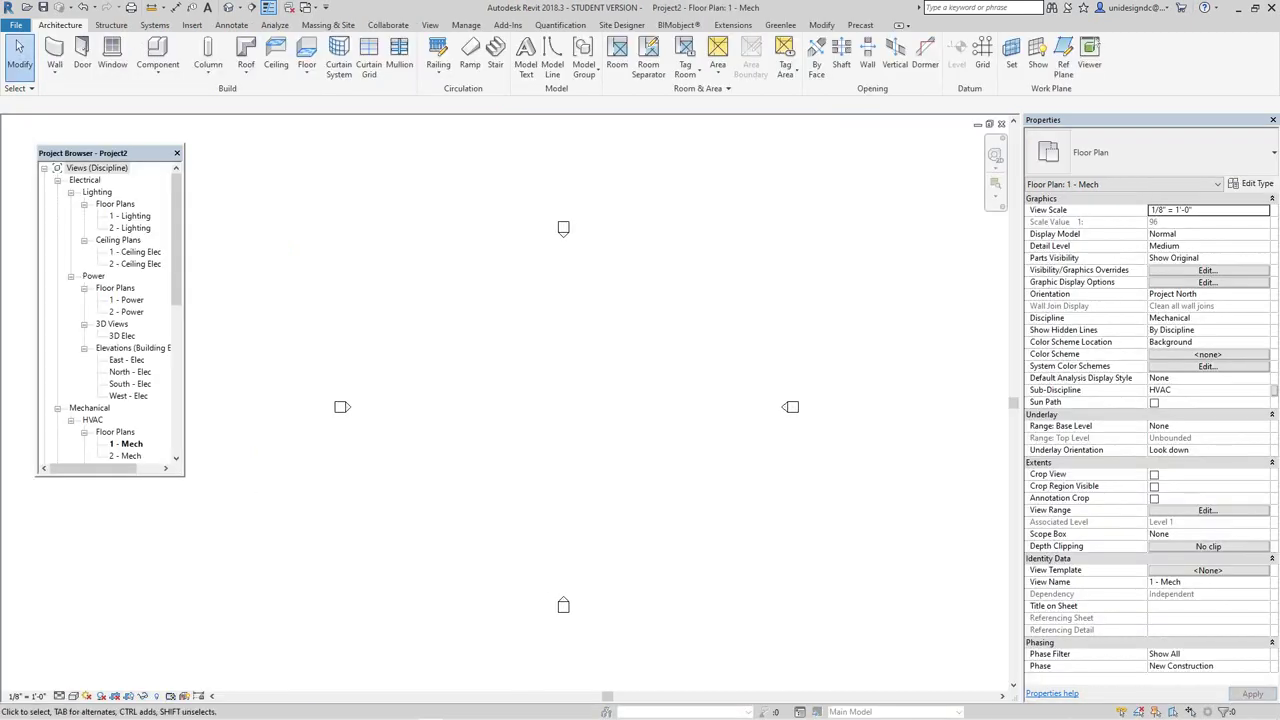
Open the default 3D view at Fine detail level and choose the Ladder Cable Tray type for placing a cable tray.
left_click(229, 7)
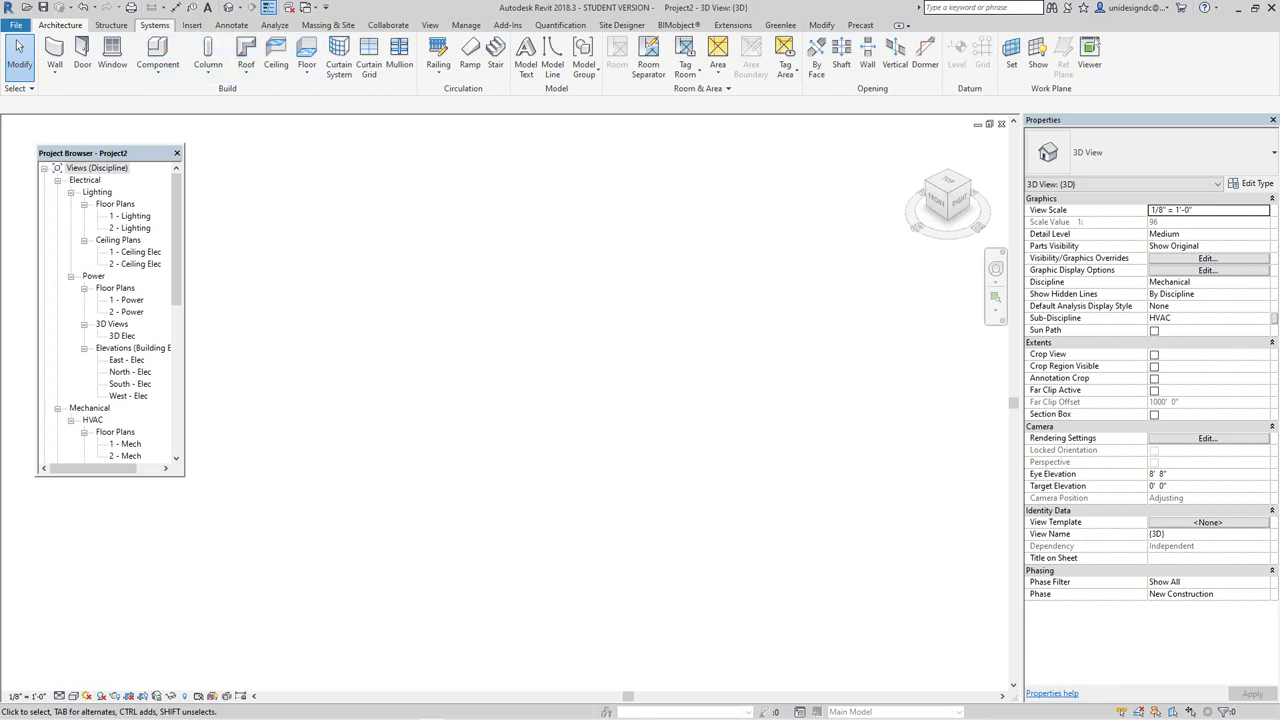
left_click(154, 25)
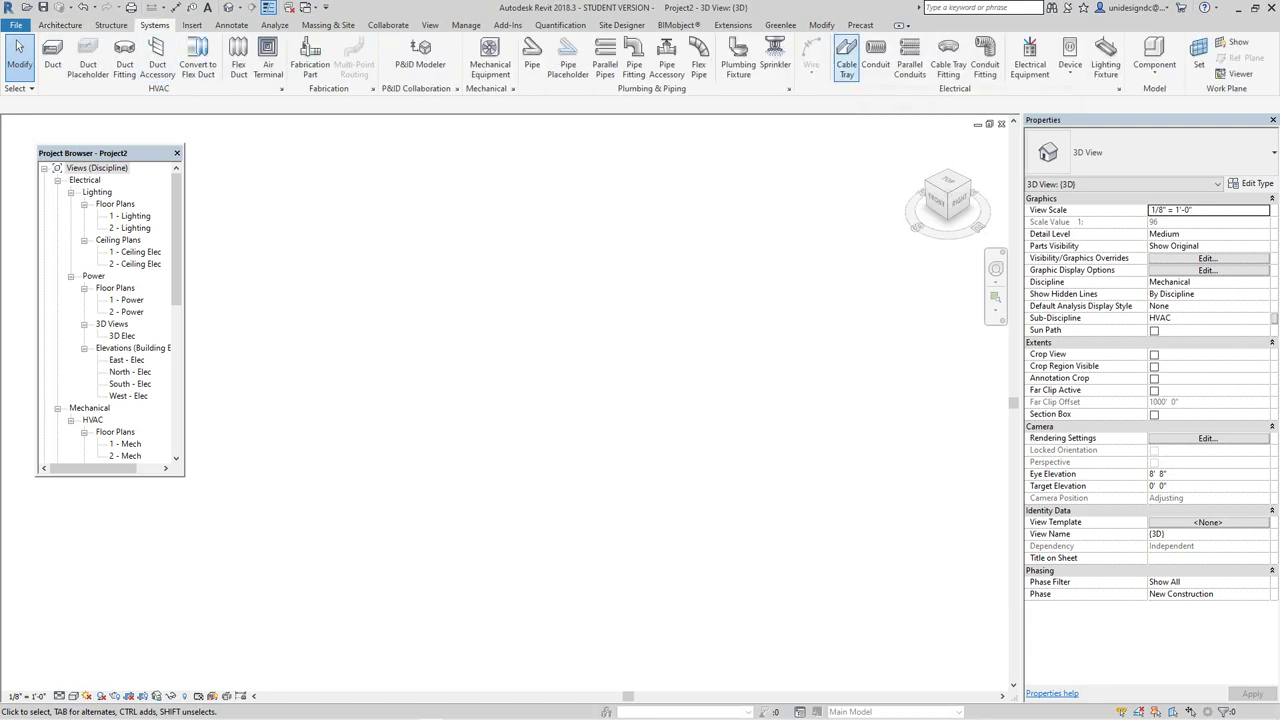
left_click(846, 56)
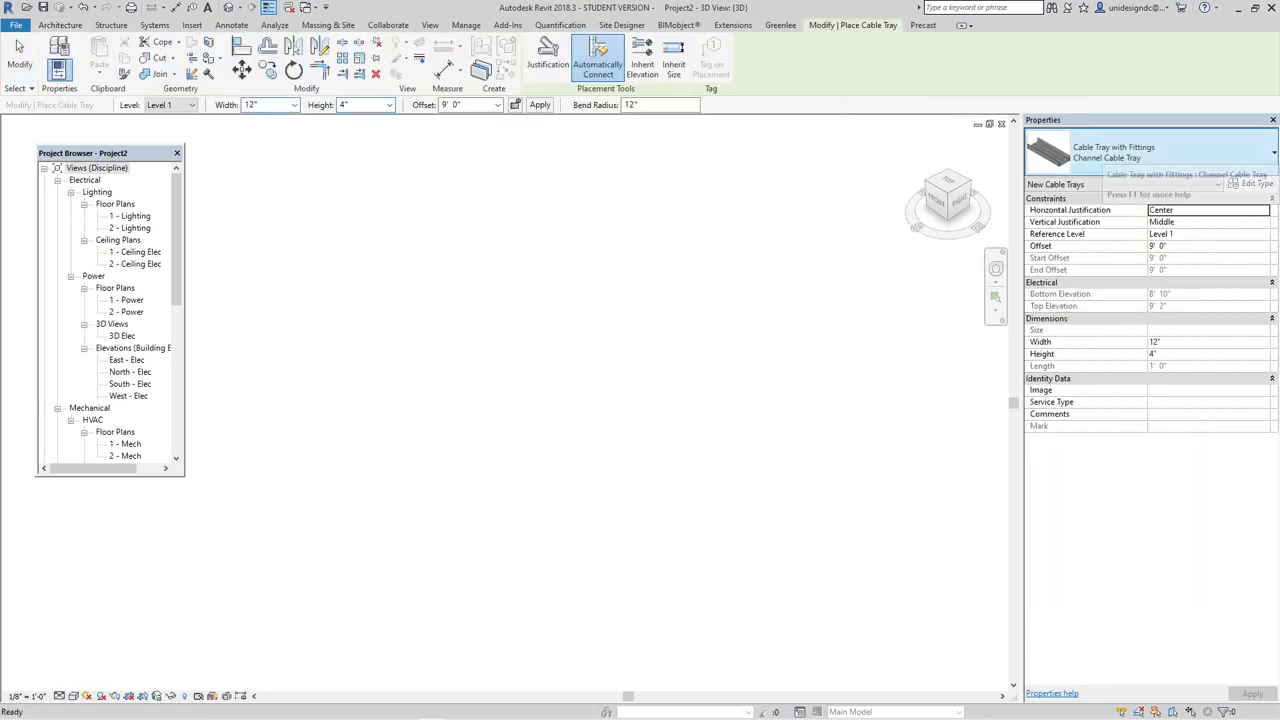
left_click(1150, 150)
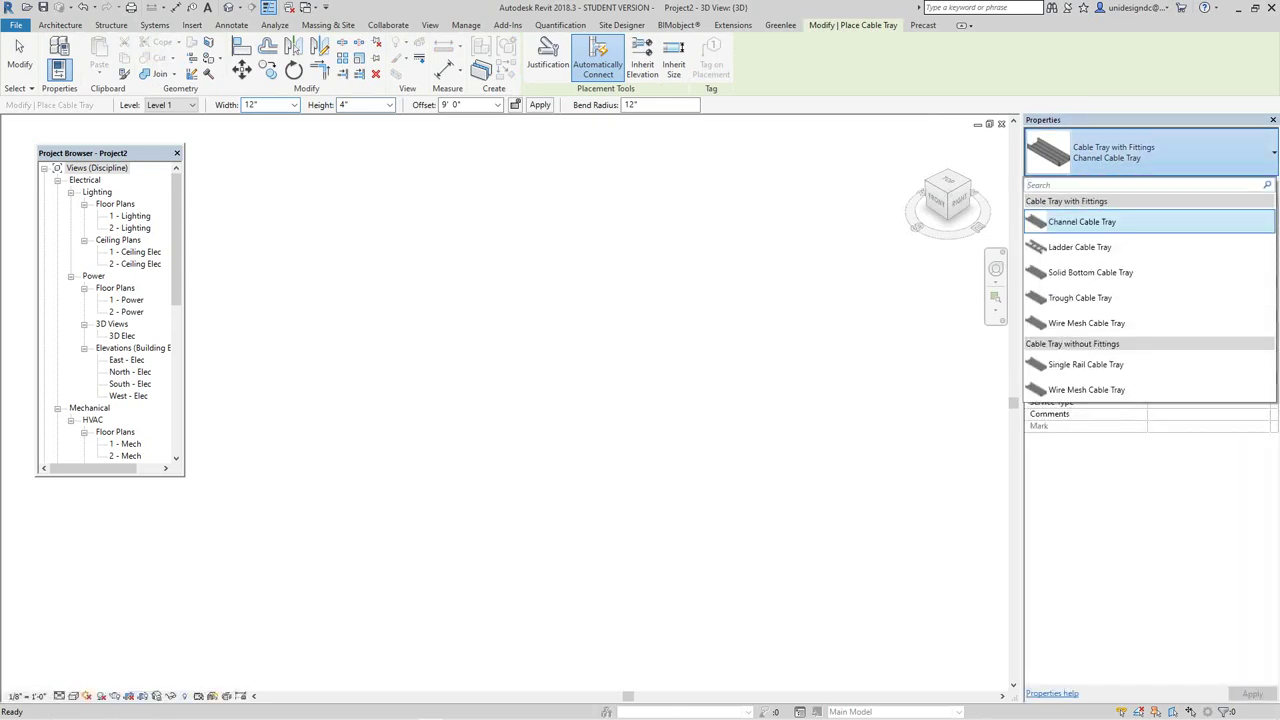
left_click(1110, 246)
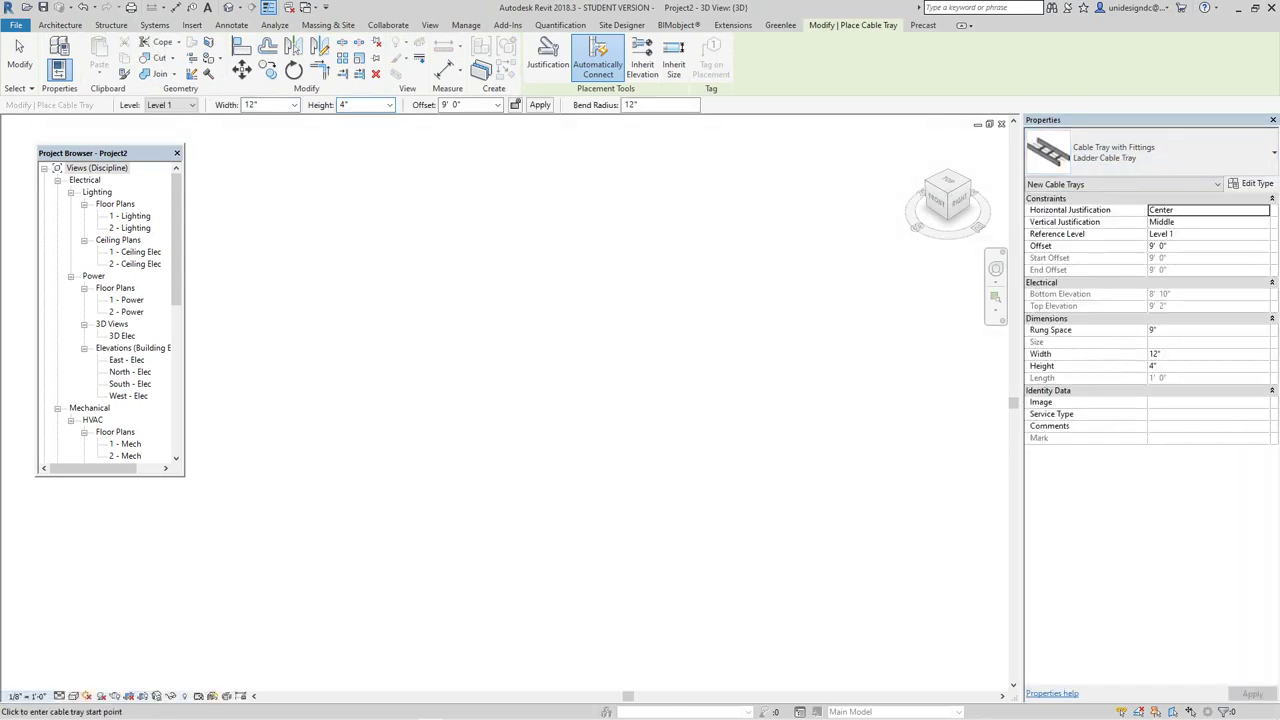
left_click(78, 681)
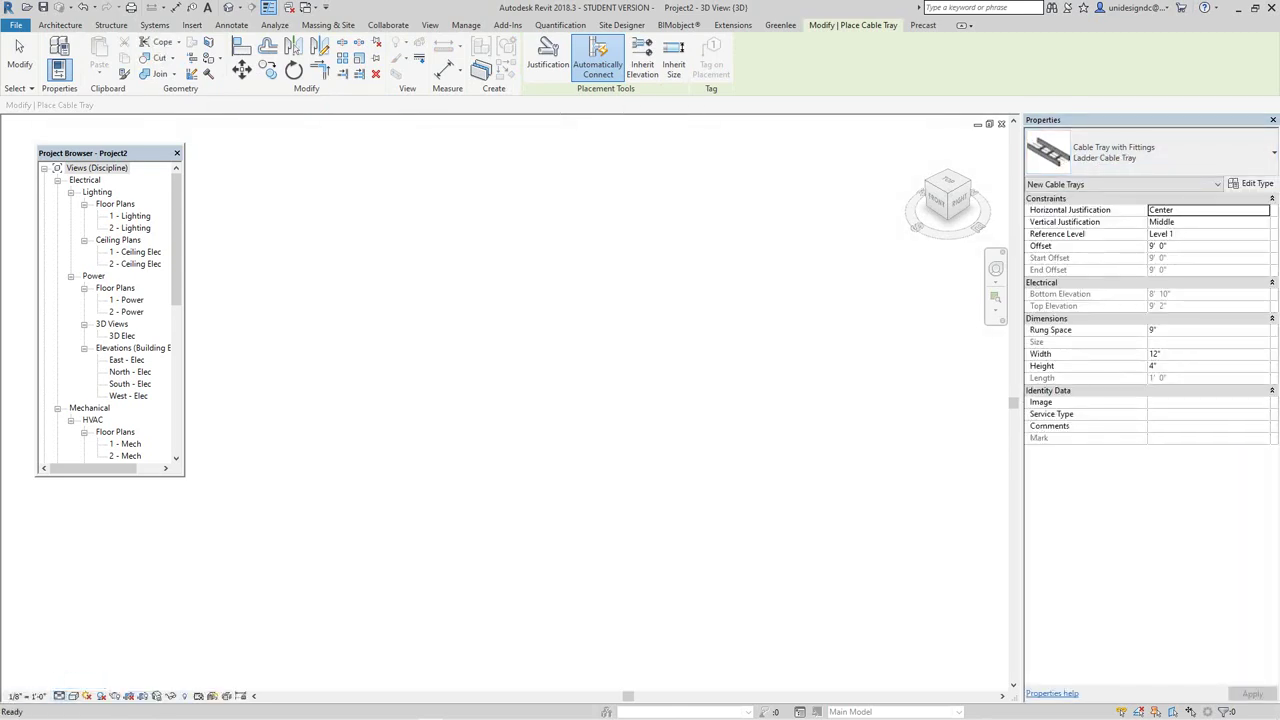
Draw a straight ladder cable tray about 8' 6" long in the 3D view.
left_click(371, 469)
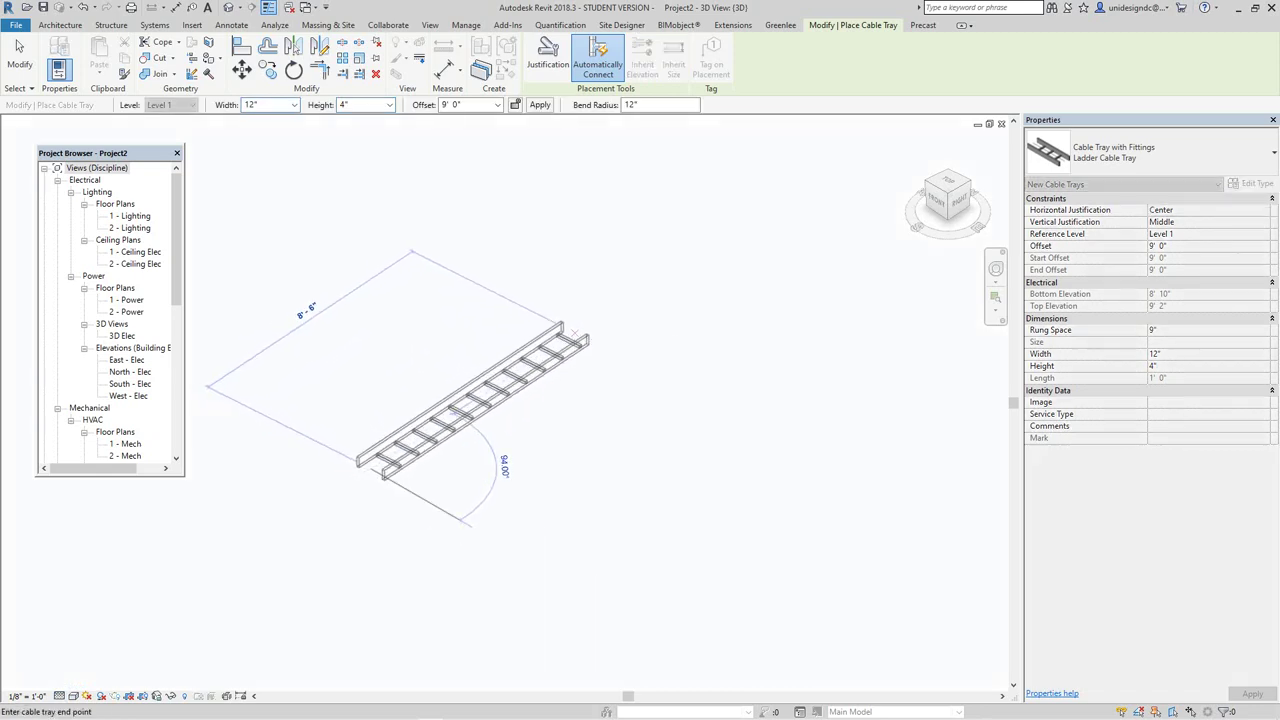
left_click(562, 327)
right_click(656, 334)
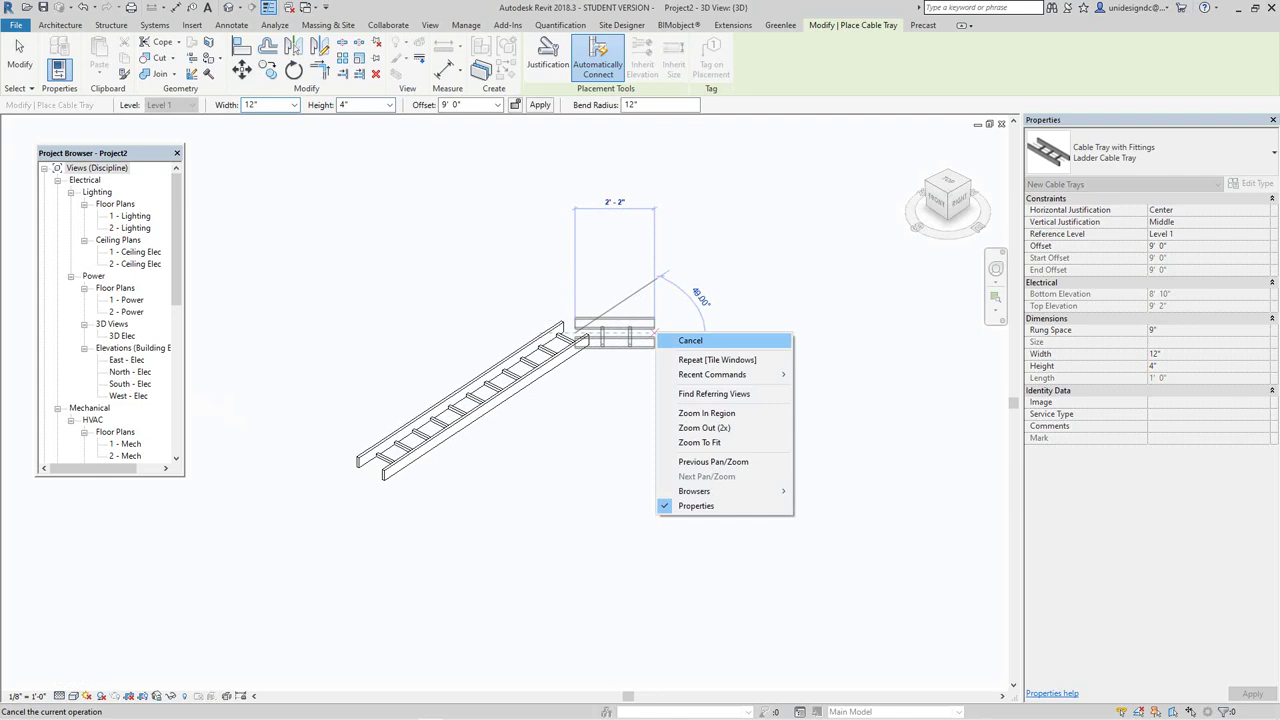
left_click(690, 340)
right_click(566, 424)
left_click(600, 431)
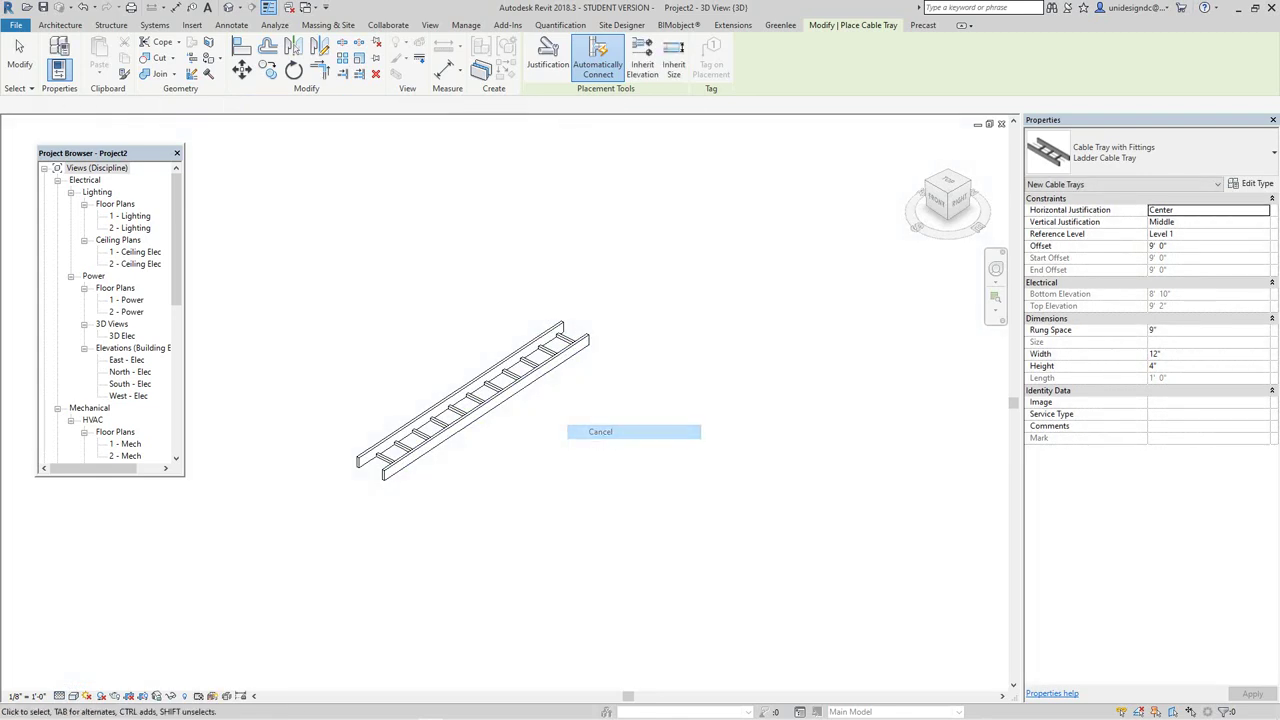
Draw a perpendicular cable tray about 6' 7" long from the far end of the first tray to form a horizontal bend.
left_click(563, 340)
scroll(563, 336, "up", 1)
scroll(577, 340, "up", 4)
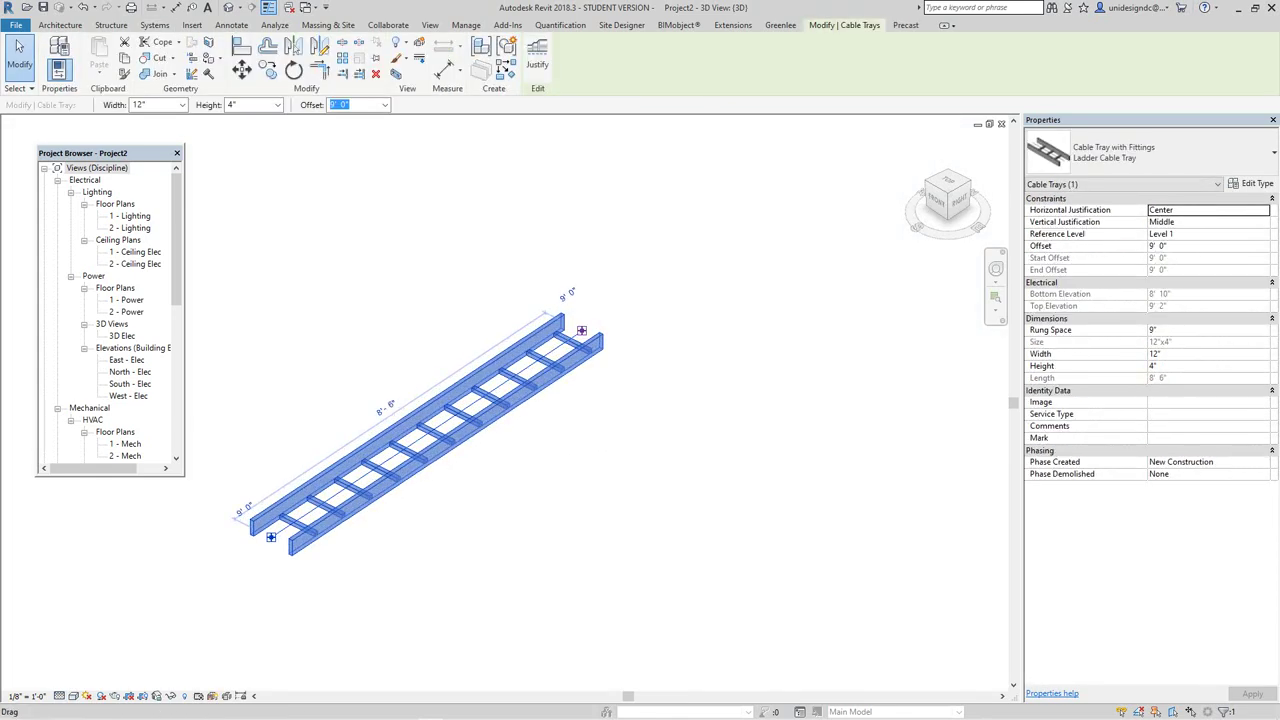
right_click(577, 326)
left_click(620, 389)
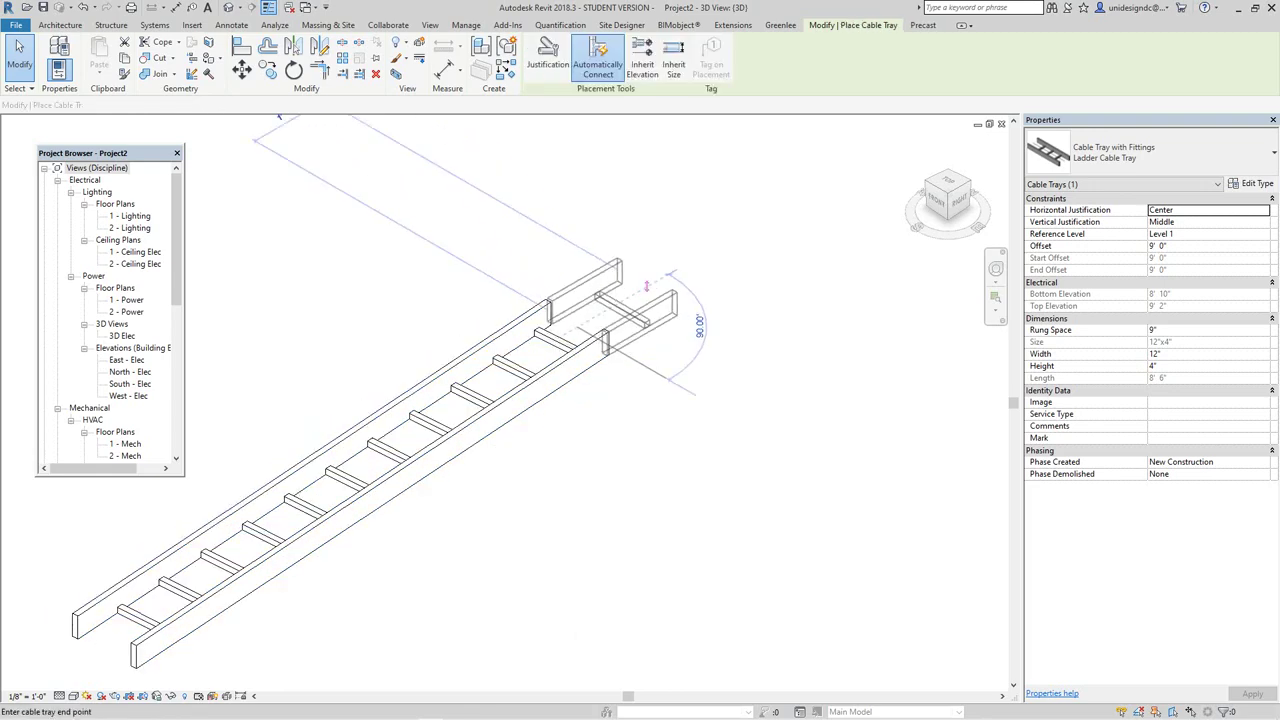
middle_click_drag(724, 222, 660, 302)
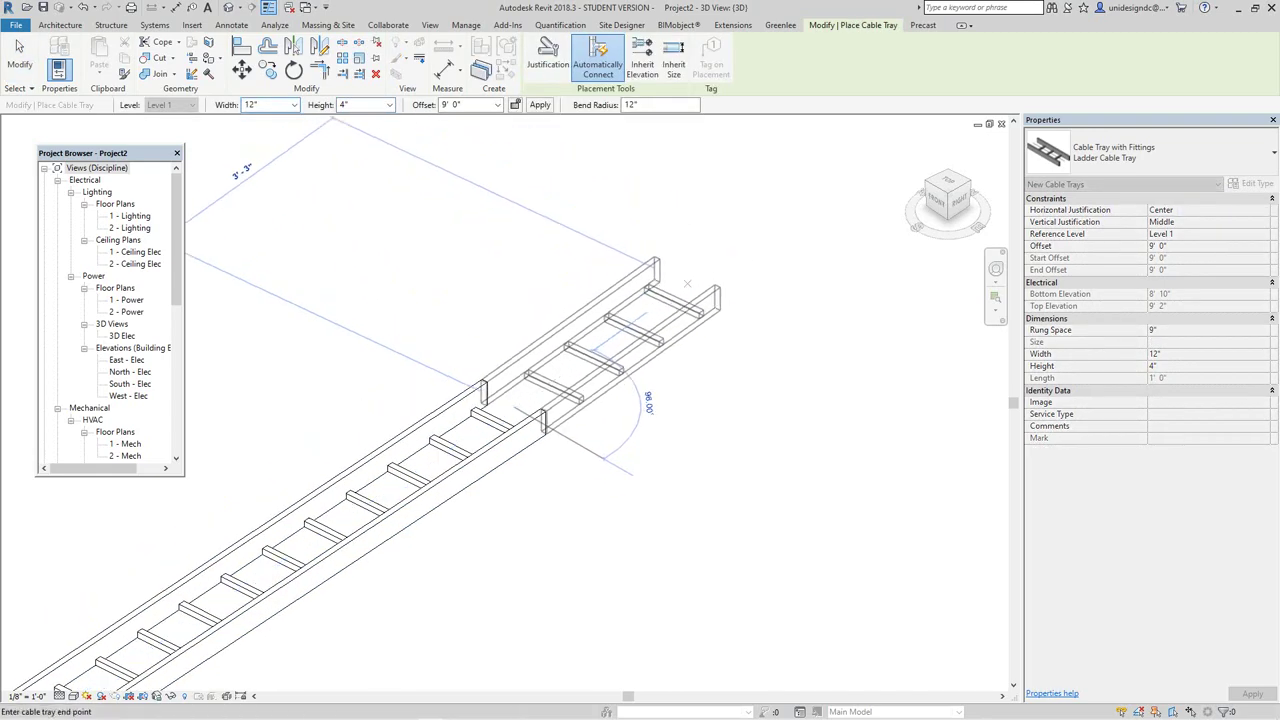
middle_click_drag(801, 520, 684, 374)
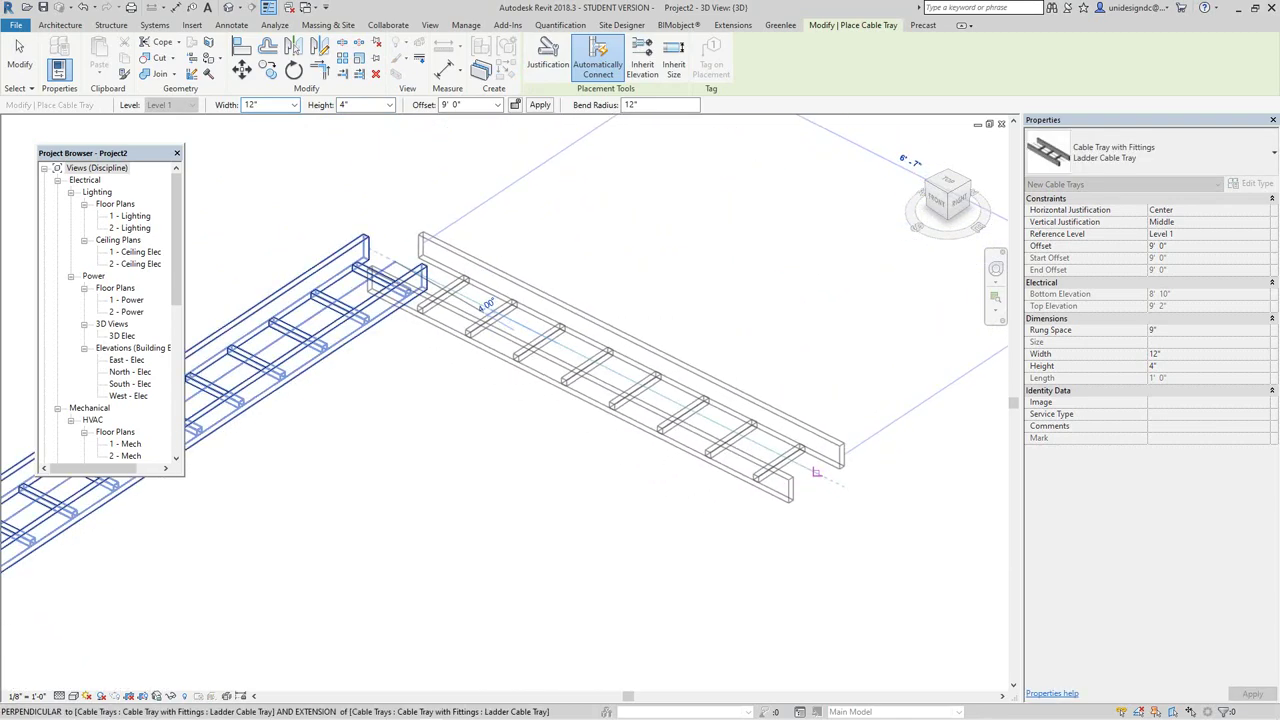
left_click(816, 473)
scroll(660, 483, "down", 2)
middle_click_drag(648, 484, 672, 430)
key("Escape")
key("Escape")
scroll(460, 360, "up", 2)
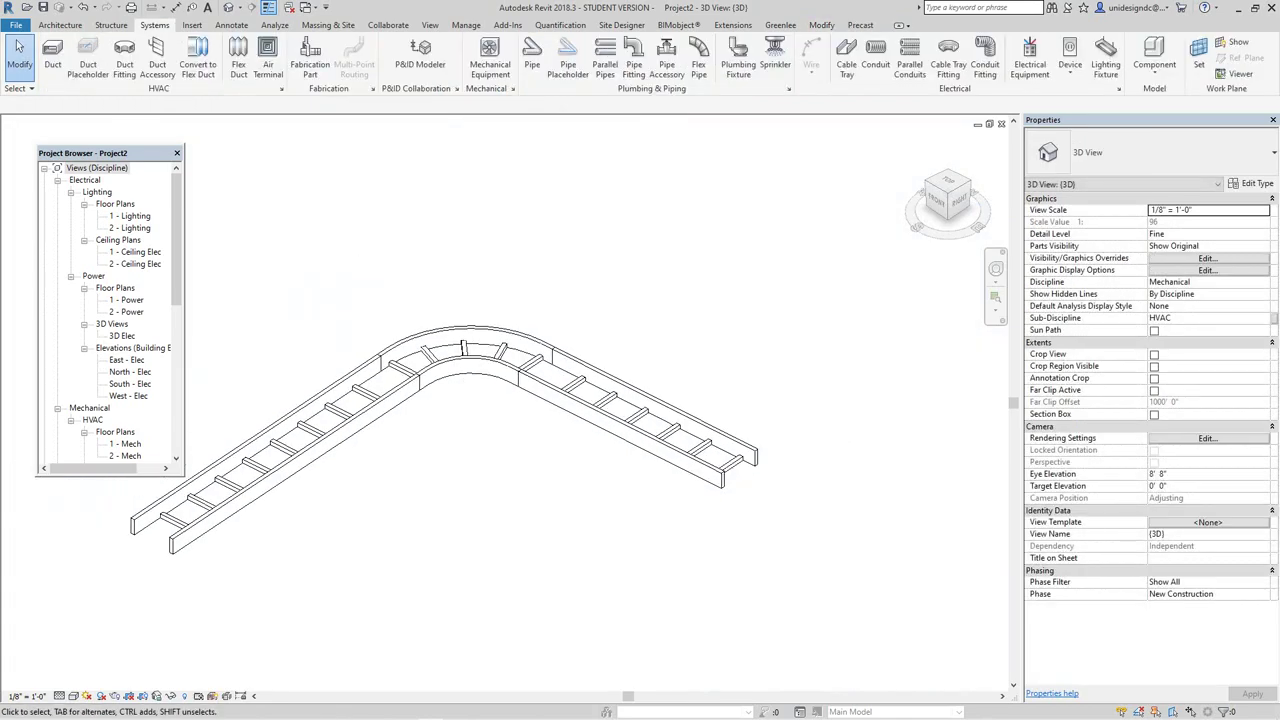
Extend the first tray straight from its free end with another segment about 8' 10" long.
scroll(515, 358, "up", 1)
scroll(515, 360, "down", 5)
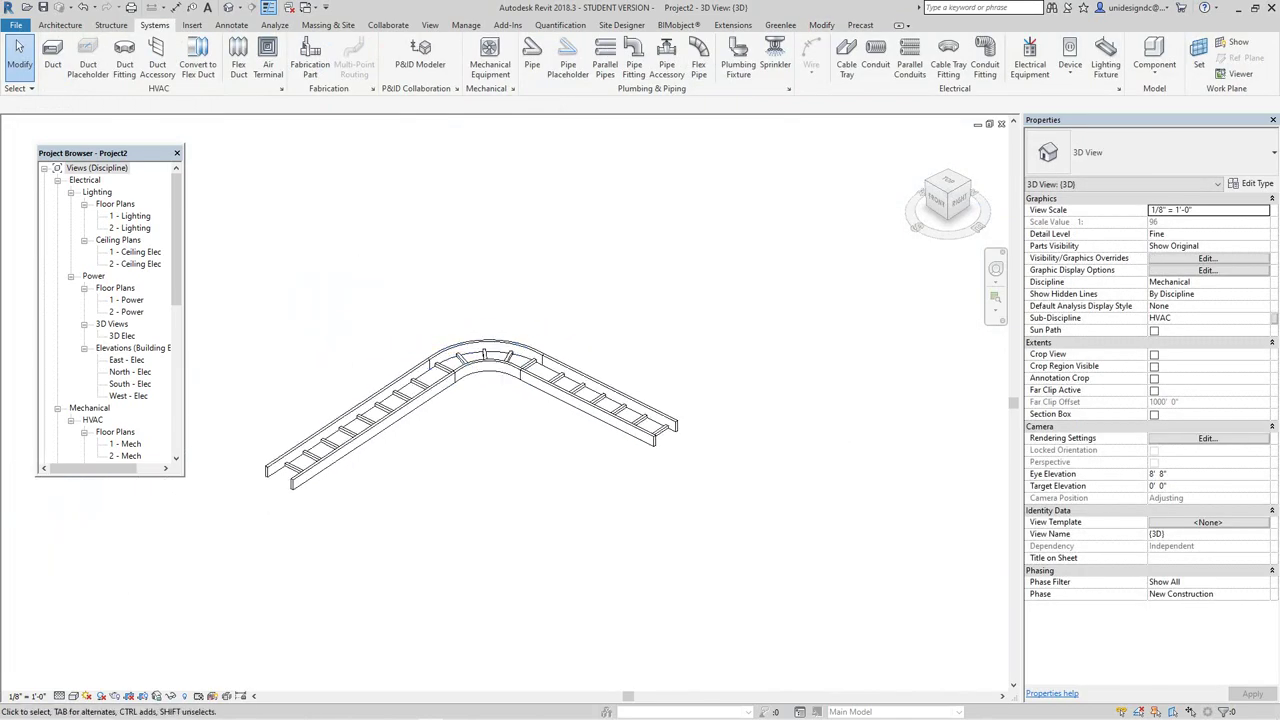
middle_click_drag(456, 430, 540, 398)
left_click(376, 444)
right_click(376, 444)
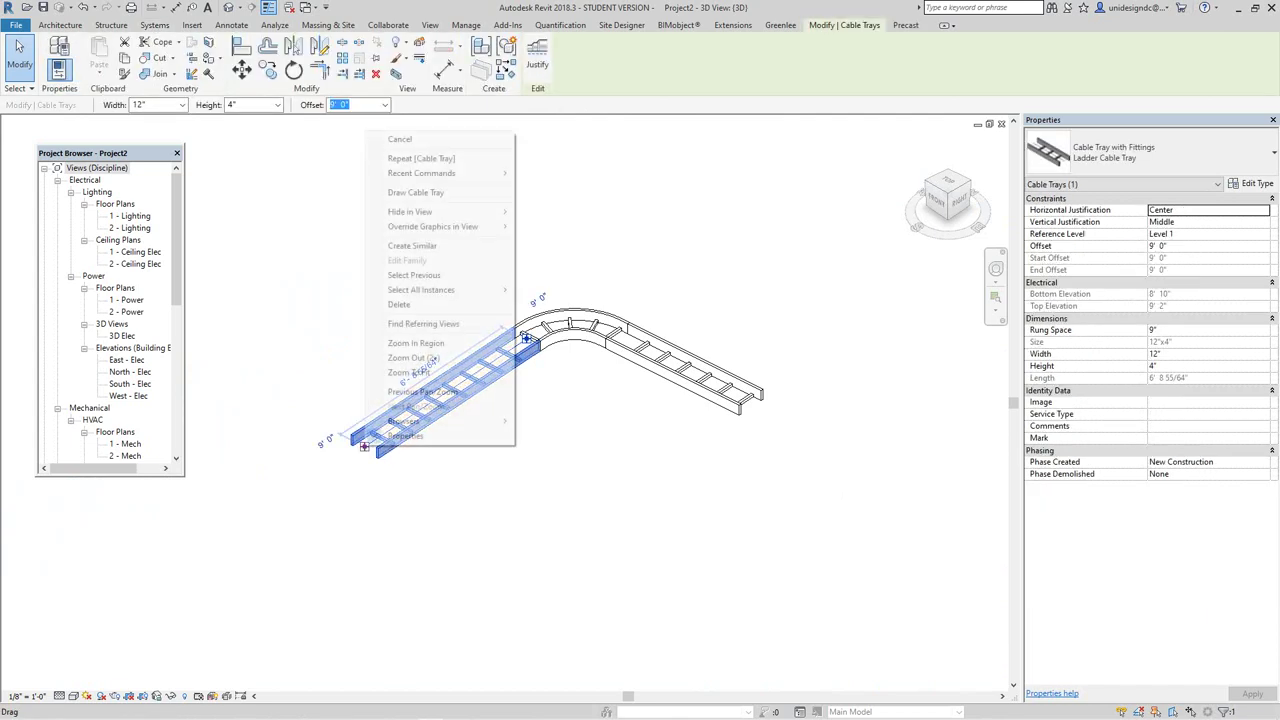
left_click(423, 193)
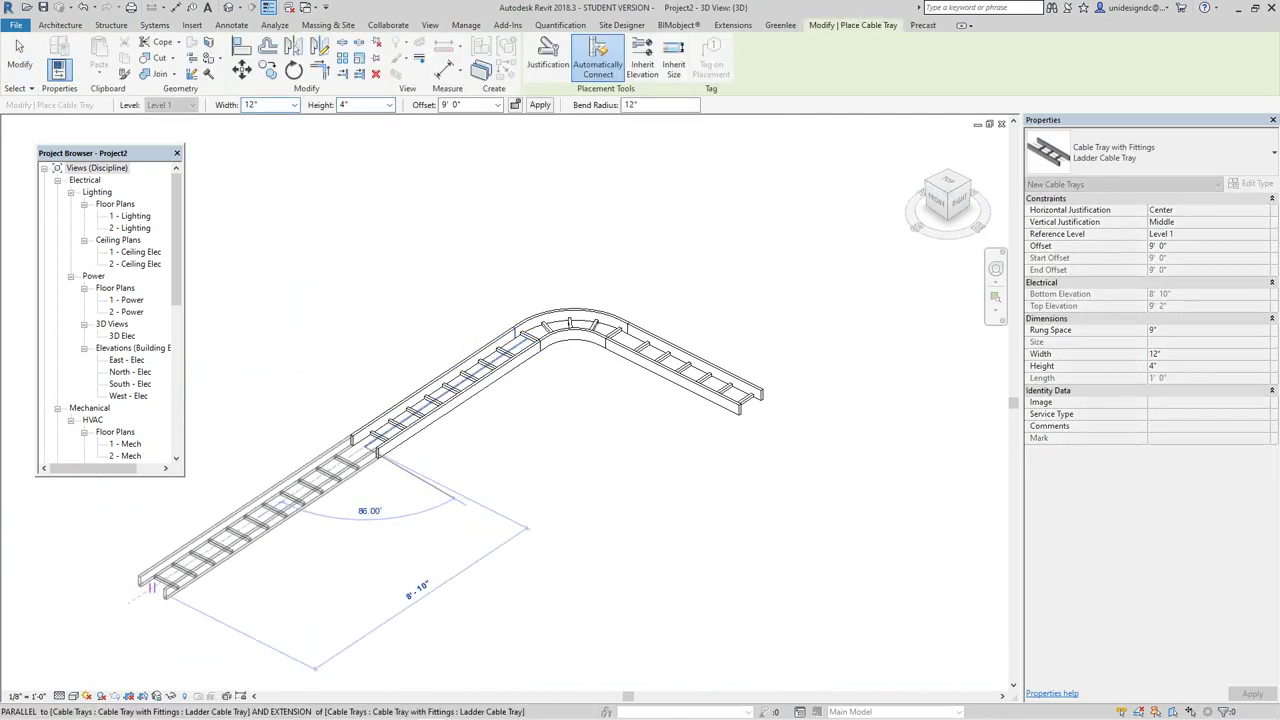
key("Escape")
scroll(320, 530, "down", 1)
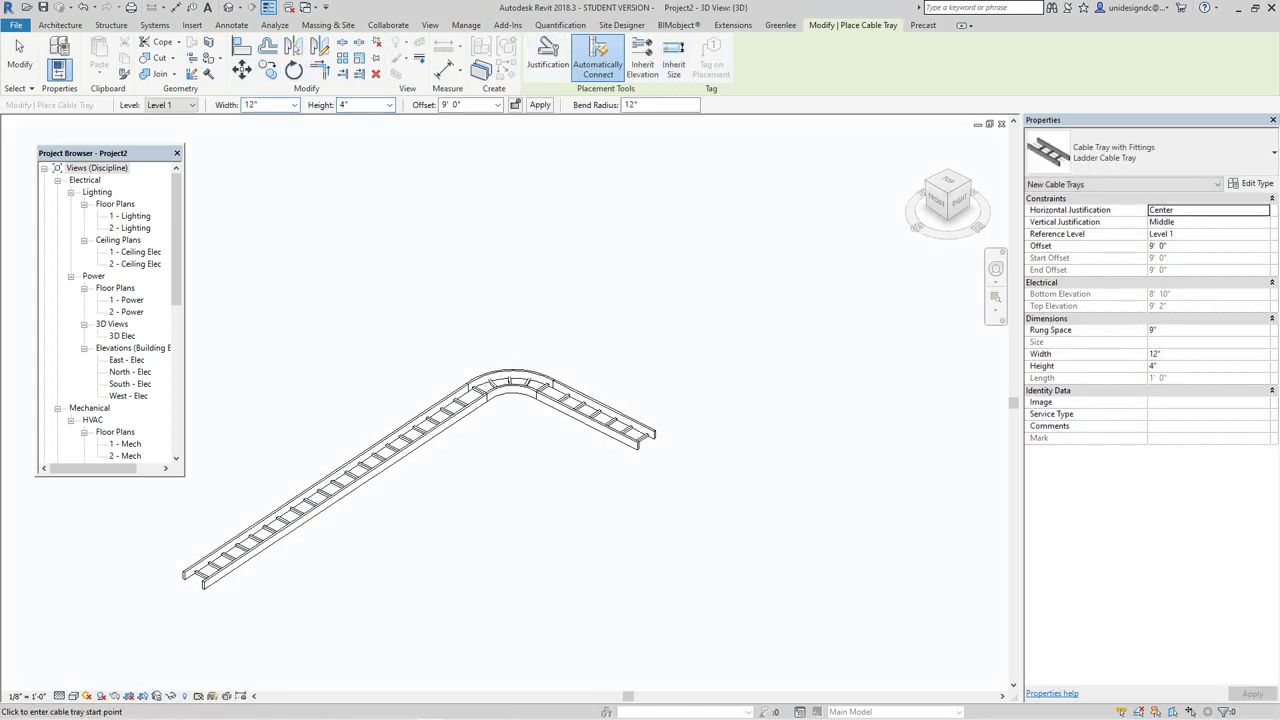
Draw a perpendicular branch tray about 9' 7" long from the middle of the long run to form a tee.
left_click(345, 478)
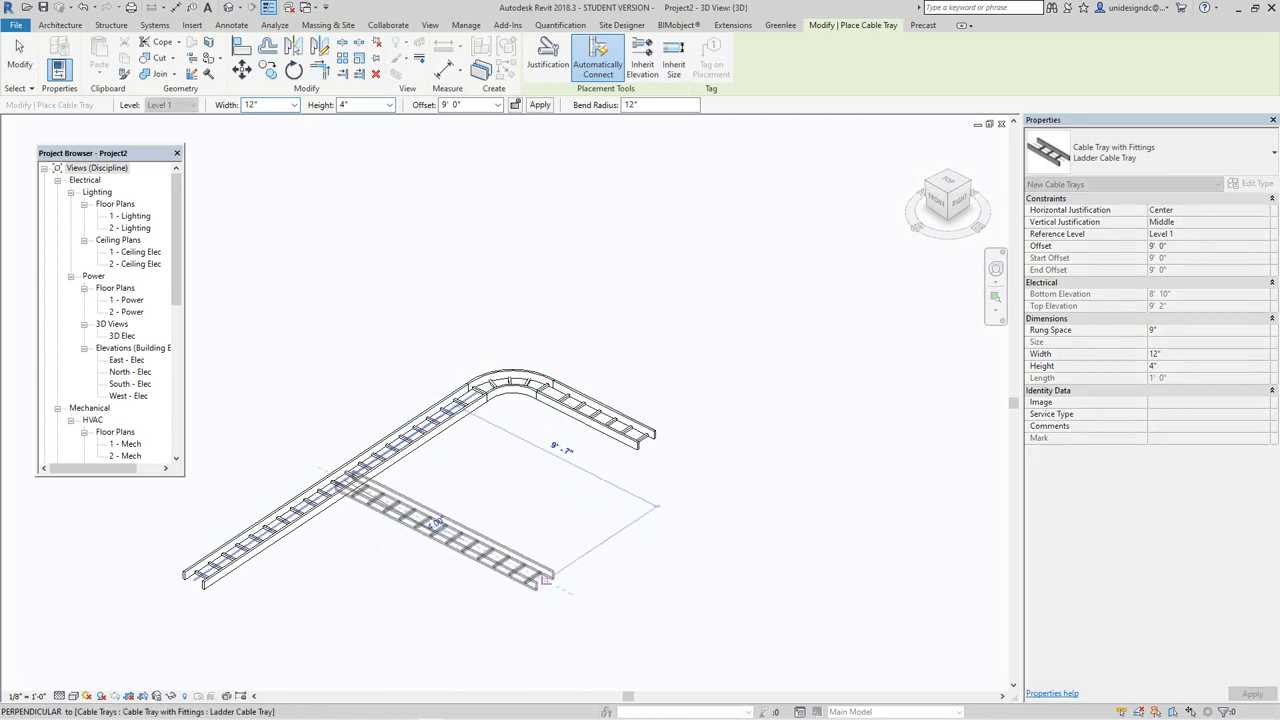
left_click(545, 580)
key("Escape")
scroll(373, 488, "up", 5)
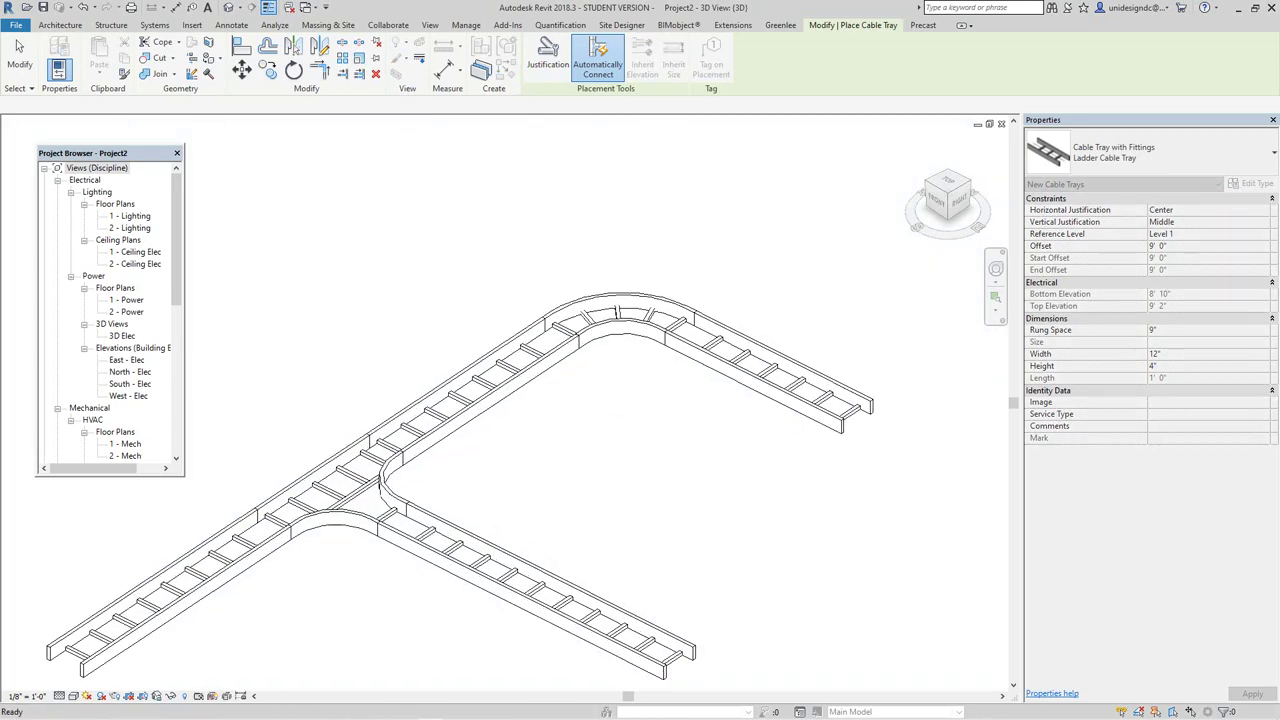
key("Escape")
Tile all open project and family views and zoom each one to fit its contents.
scroll(460, 387, "down", 6)
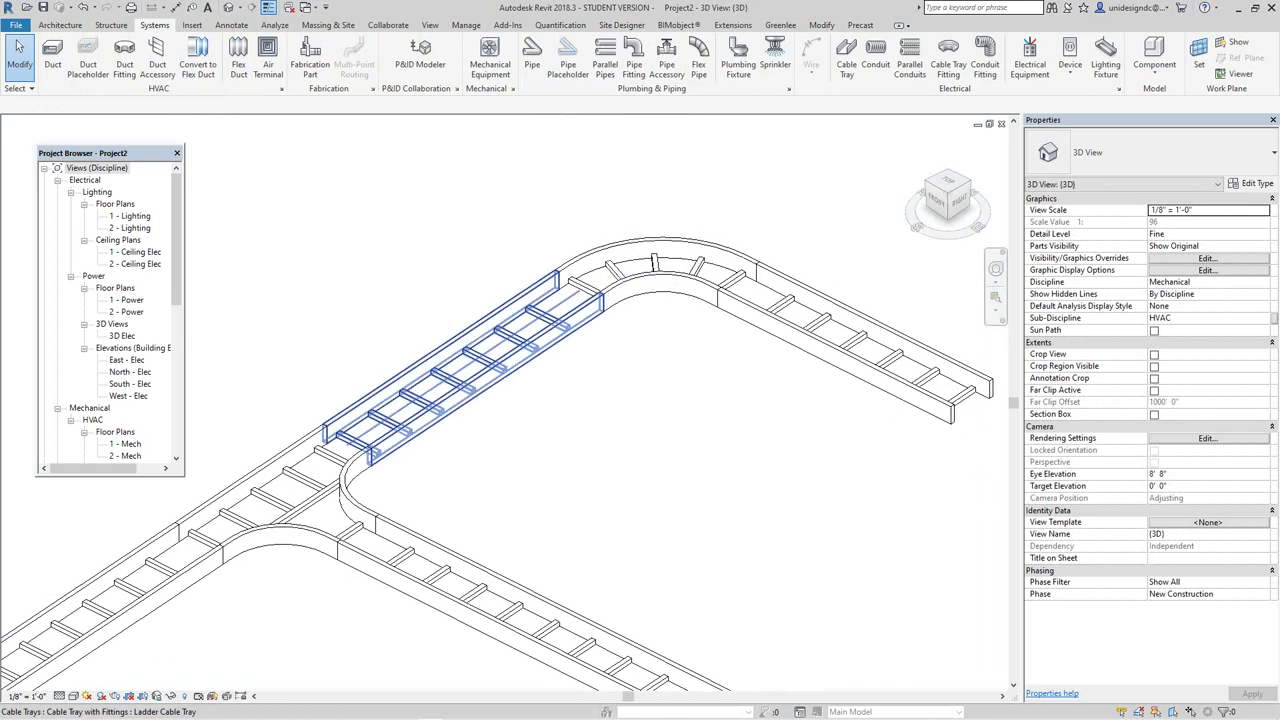
middle_click_drag(510, 358, 504, 390)
scroll(490, 412, "down", 1)
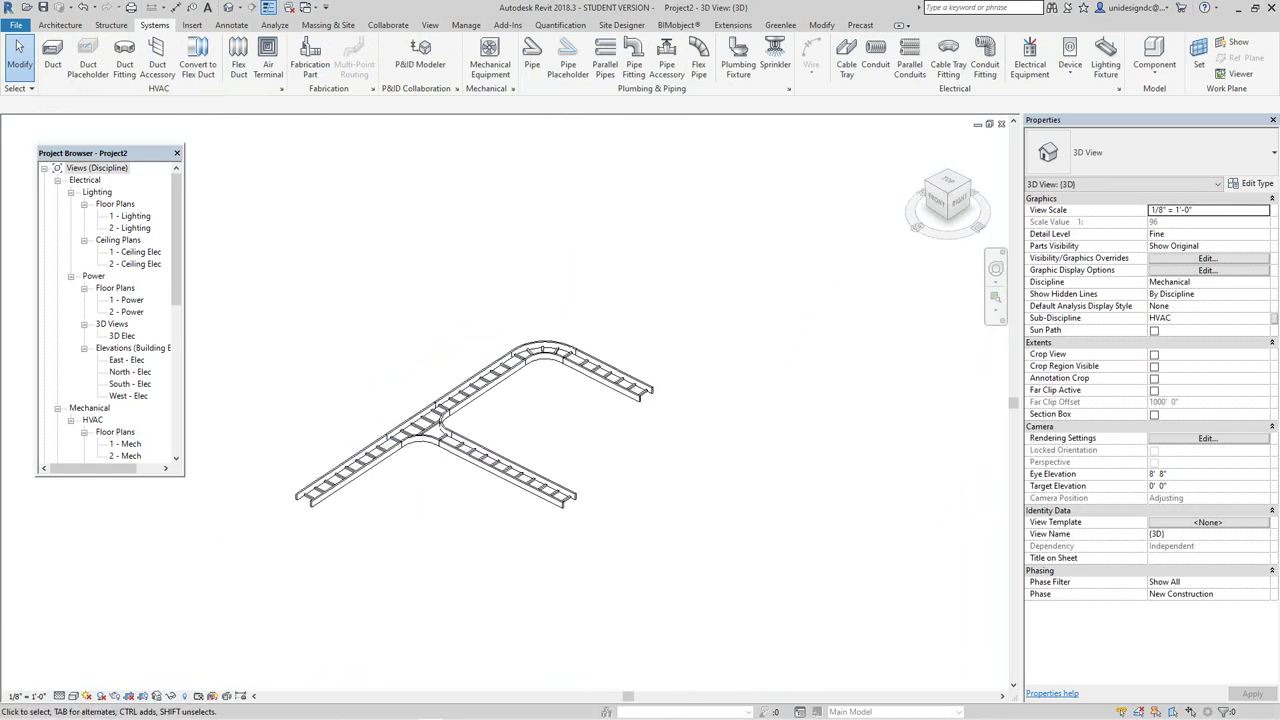
scroll(506, 390, "up", 1)
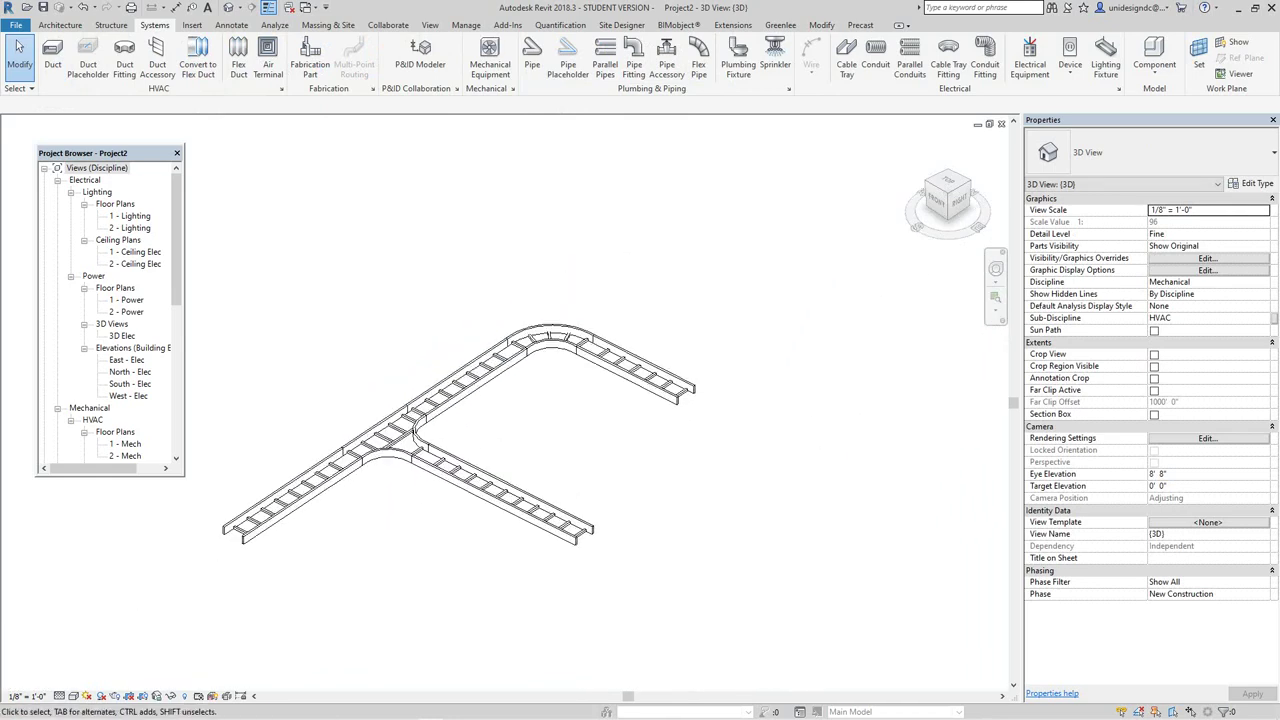
key("w")
key("t")
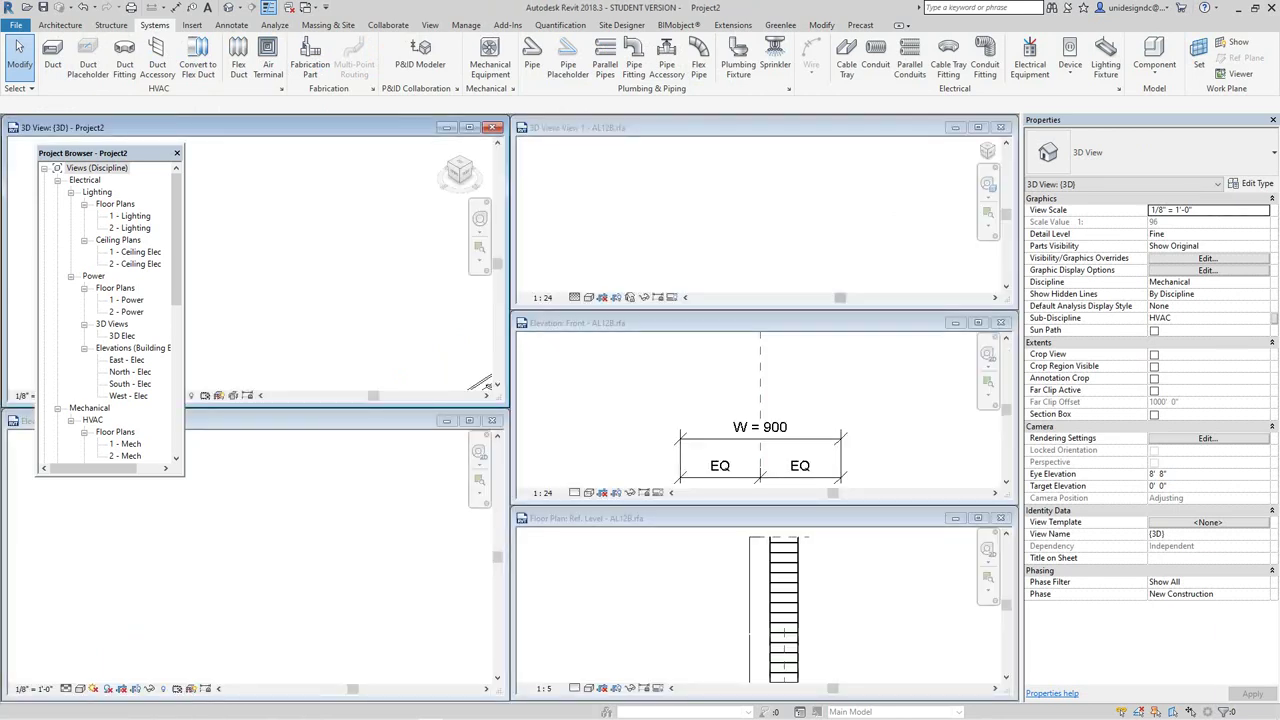
key("z")
key("a")
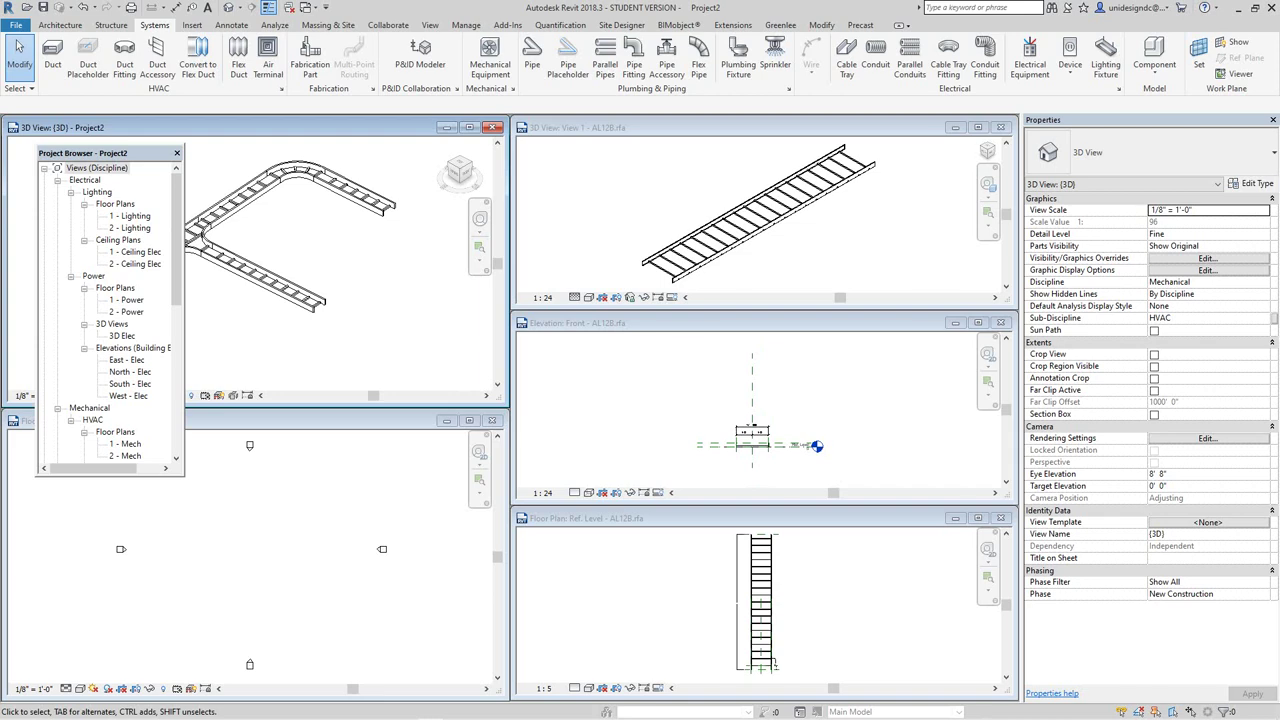
Close the project's floor plan view and make its 3D view active.
scroll(762, 250, "down", 1)
left_click(492, 421)
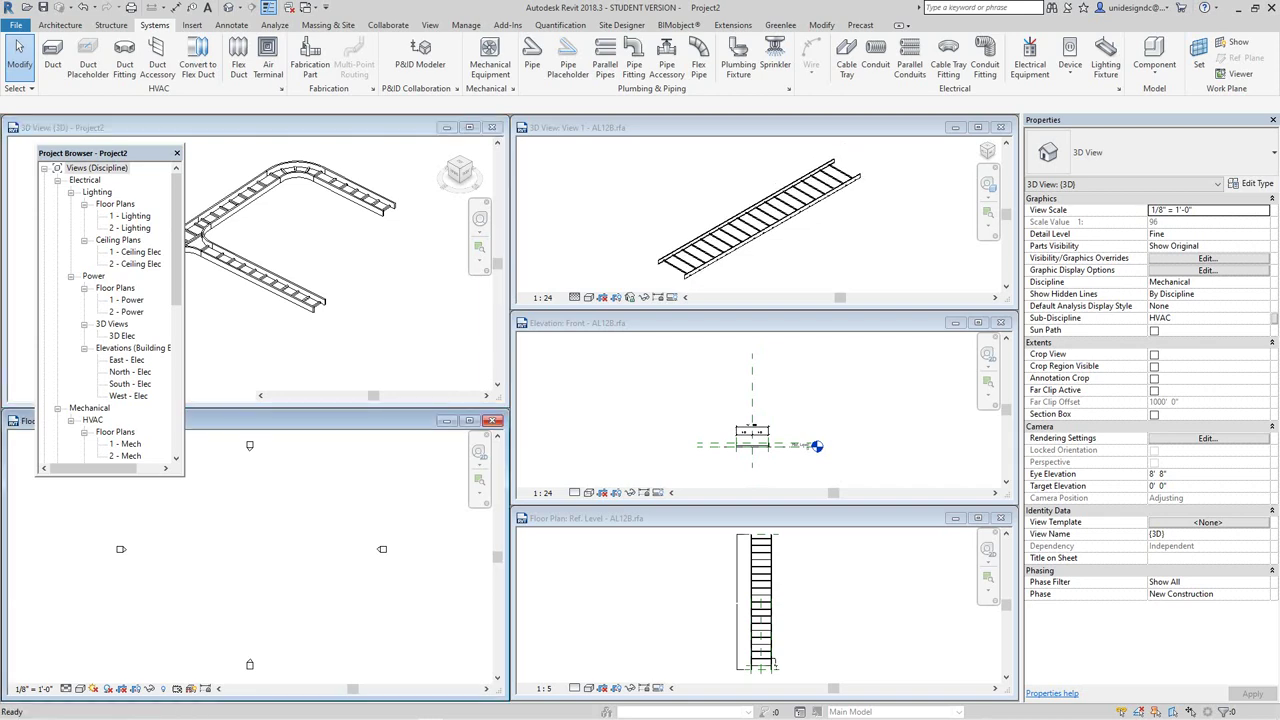
left_click(350, 250)
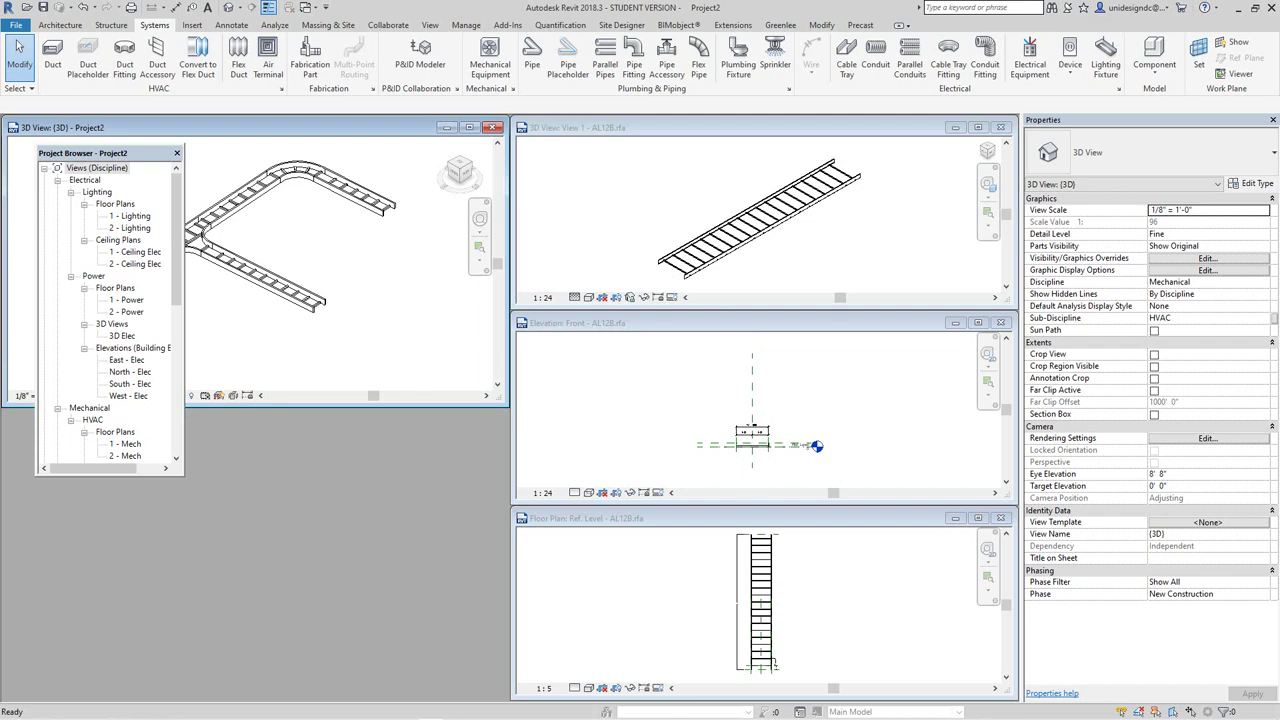
Switch to the AL12B family's 3D view, View 1, and maximize it with the whole ladder in sight.
scroll(652, 222, "down", 3)
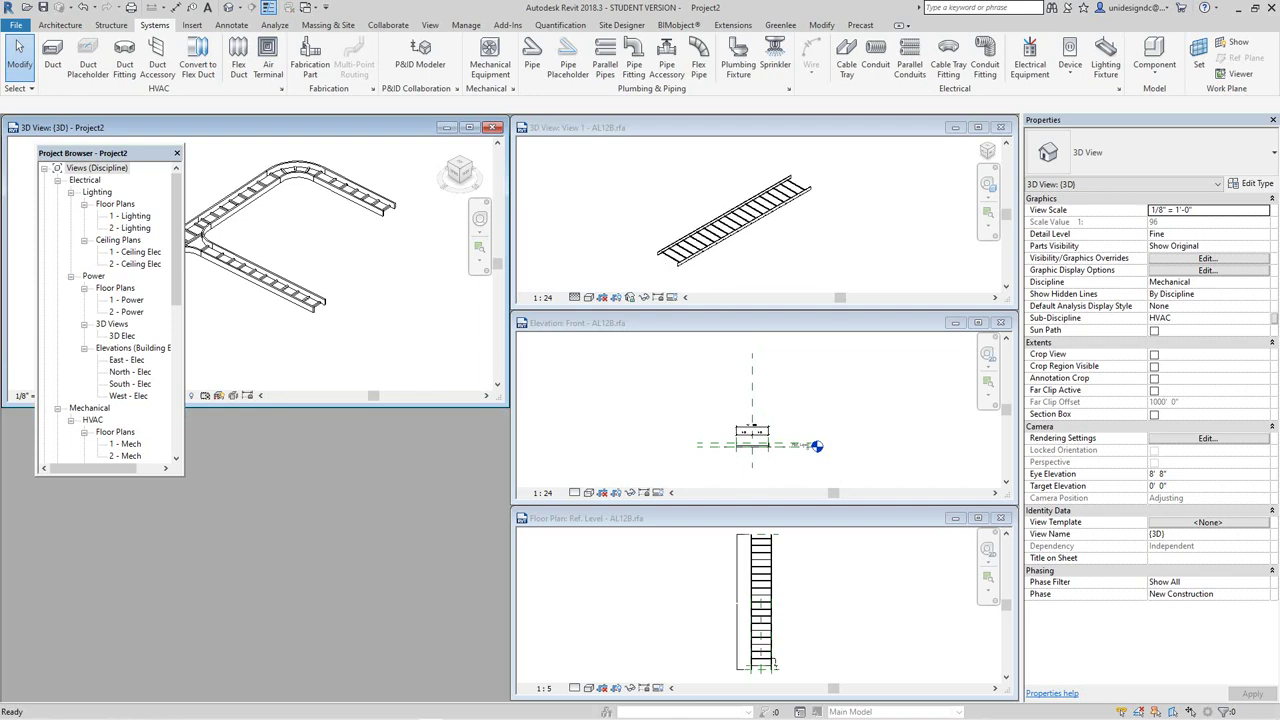
left_click(652, 222)
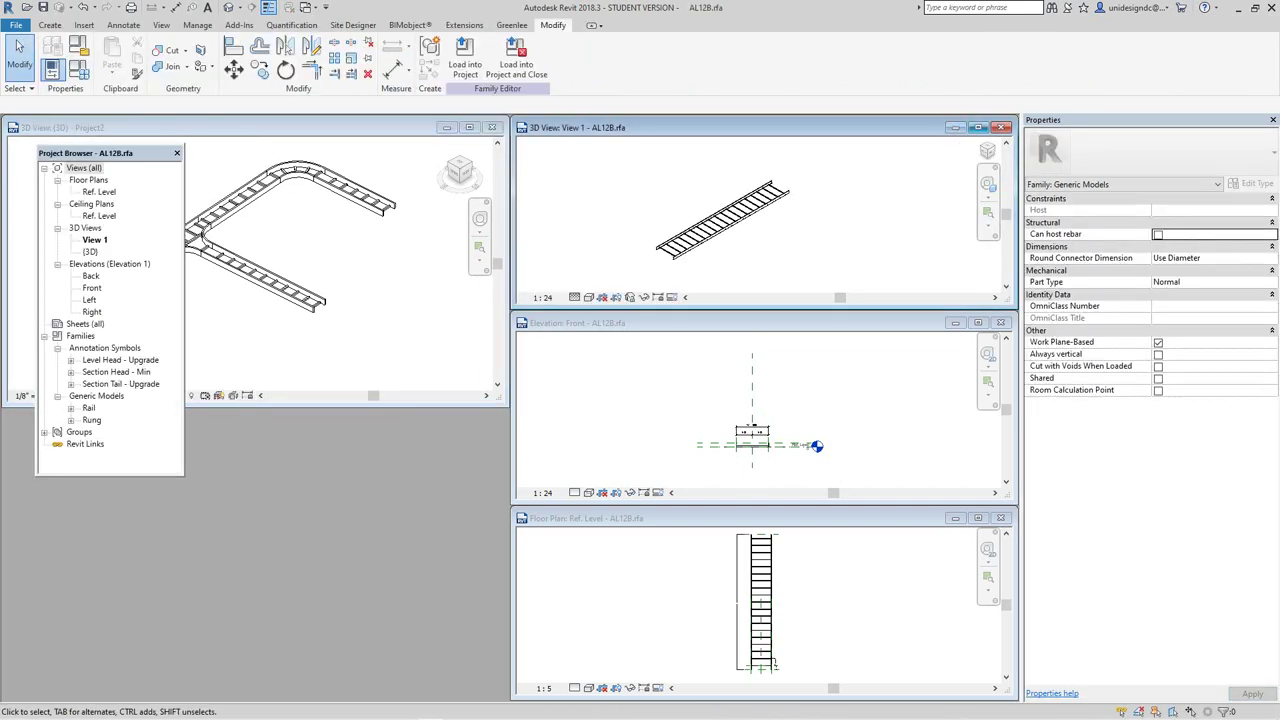
left_click(978, 127)
middle_click_drag(300, 220, 522, 346)
middle_click(503, 354)
middle_click(503, 354)
scroll(636, 376, "down", 3)
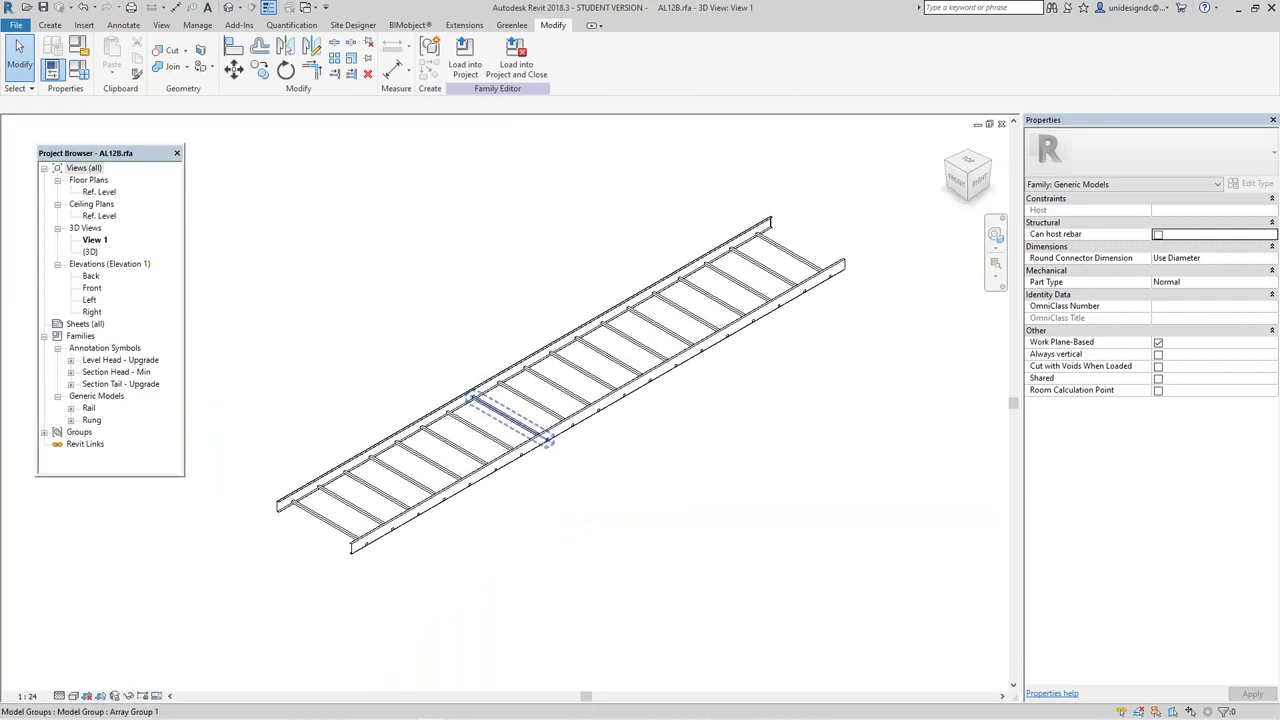
Open the family's Ref. Level floor plan and examine the ladder's rungs, reference planes and dimensions.
double_click(99, 192)
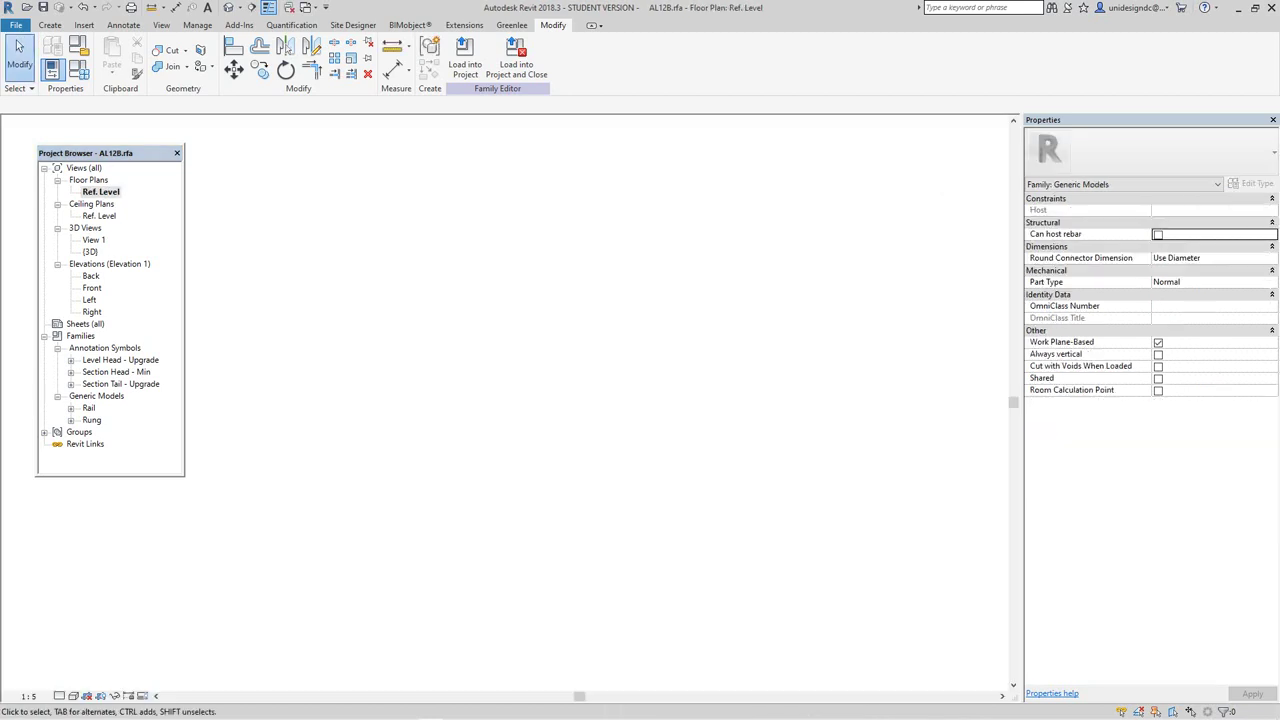
scroll(497, 333, "down", 2)
middle_click_drag(497, 333, 655, 617)
scroll(502, 566, "up", 5)
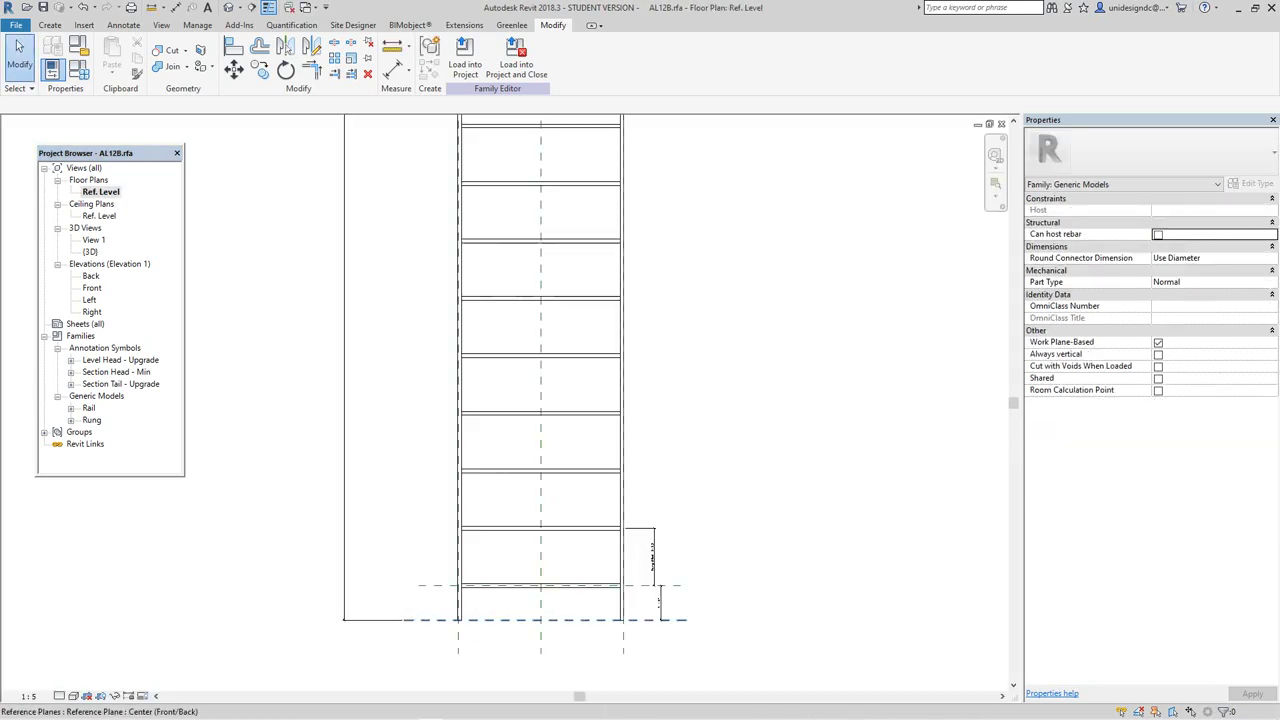
scroll(641, 602, "down", 3)
middle_click_drag(641, 602, 632, 645)
middle_click_drag(632, 470, 597, 441)
scroll(611, 488, "down", 5)
scroll(593, 603, "up", 6)
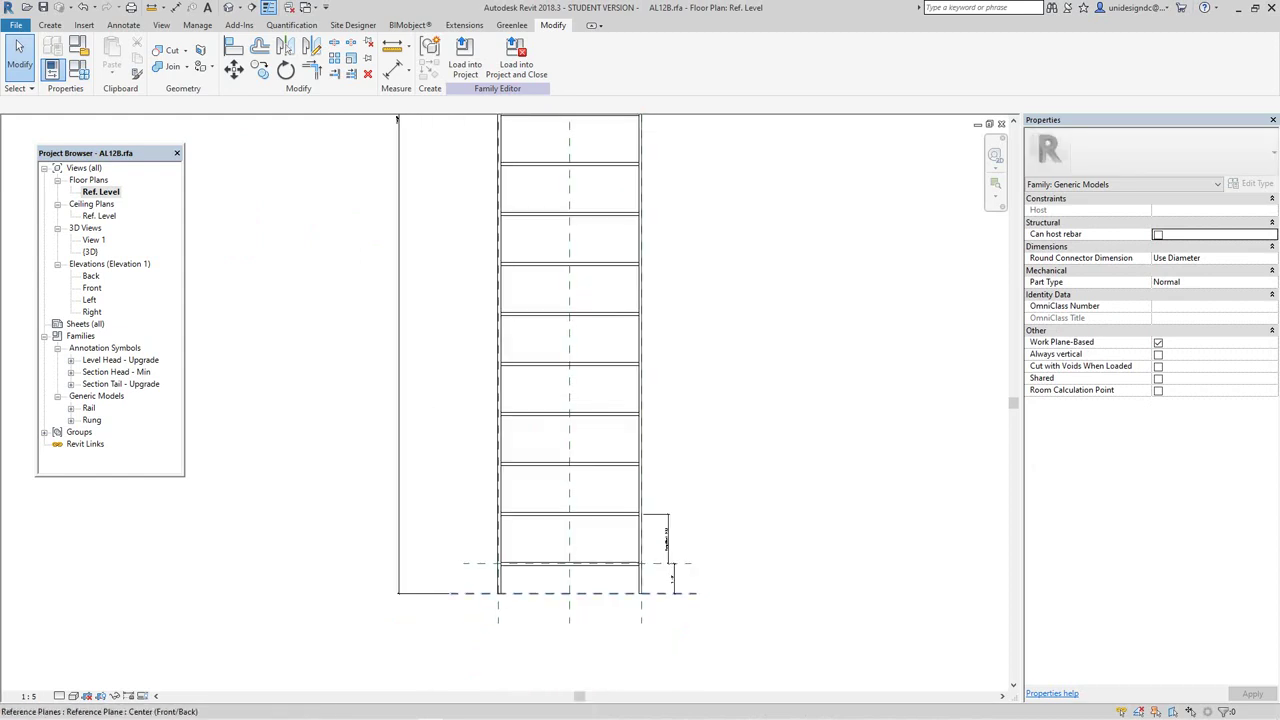
scroll(570, 595, "down", 5)
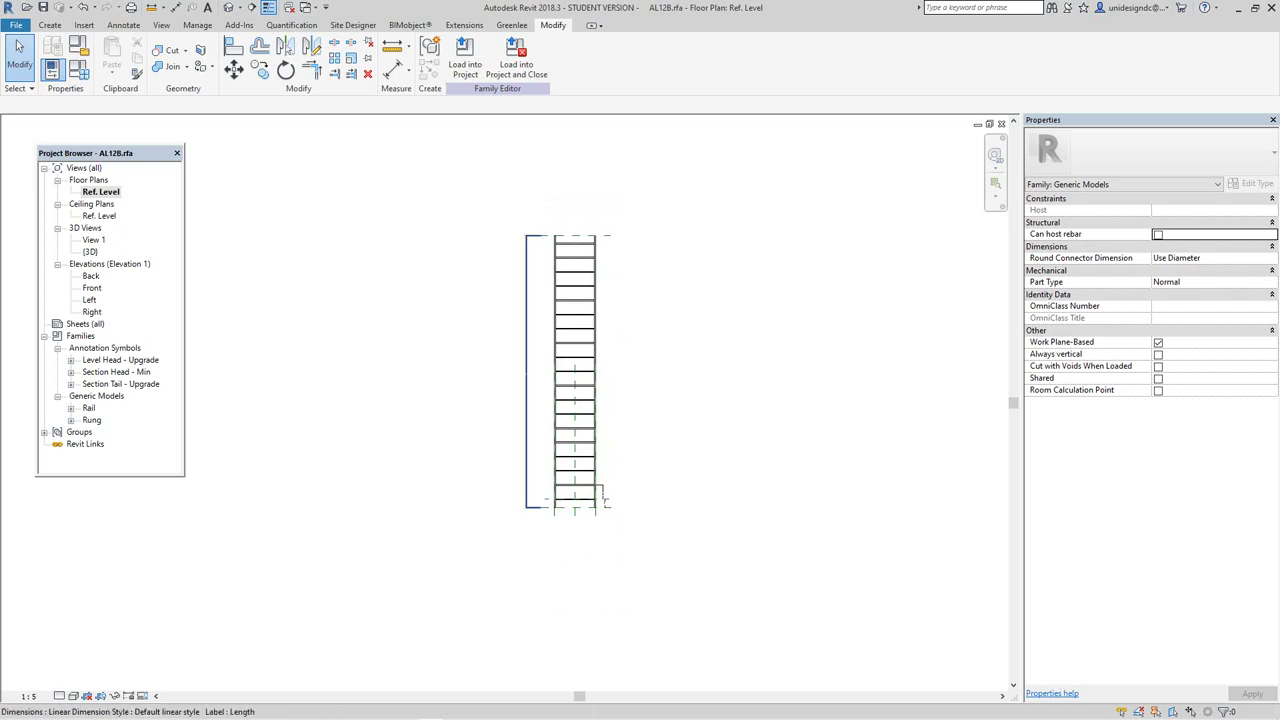
scroll(676, 543, "up", 2)
scroll(640, 273, "up", 2)
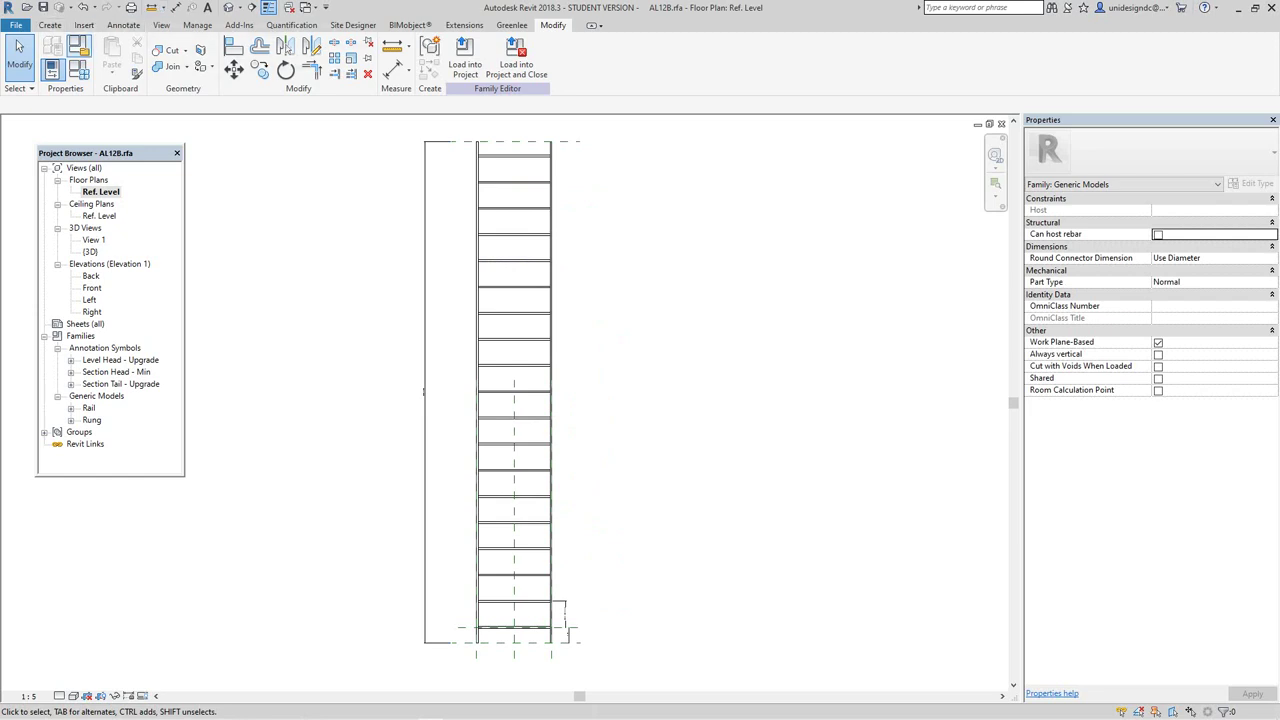
Change the family category from Generic Models to Cable Tray Fittings.
left_click(79, 46)
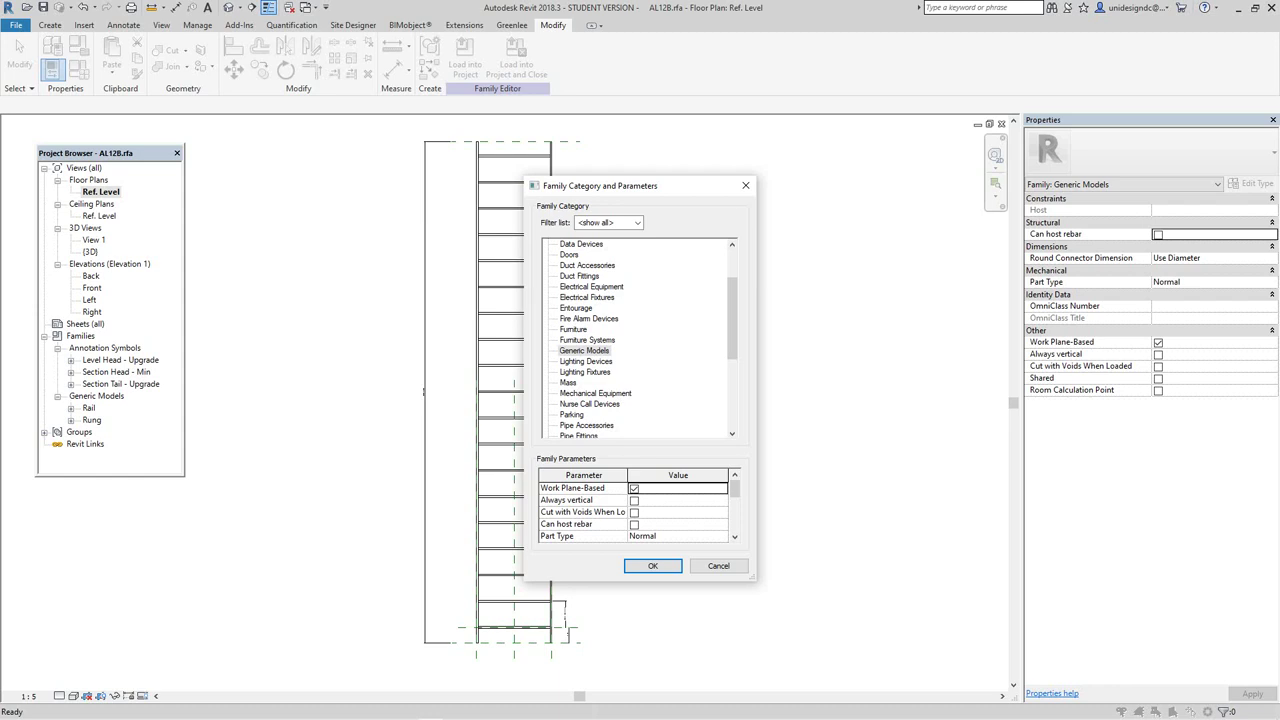
scroll(640, 338, "up", 3)
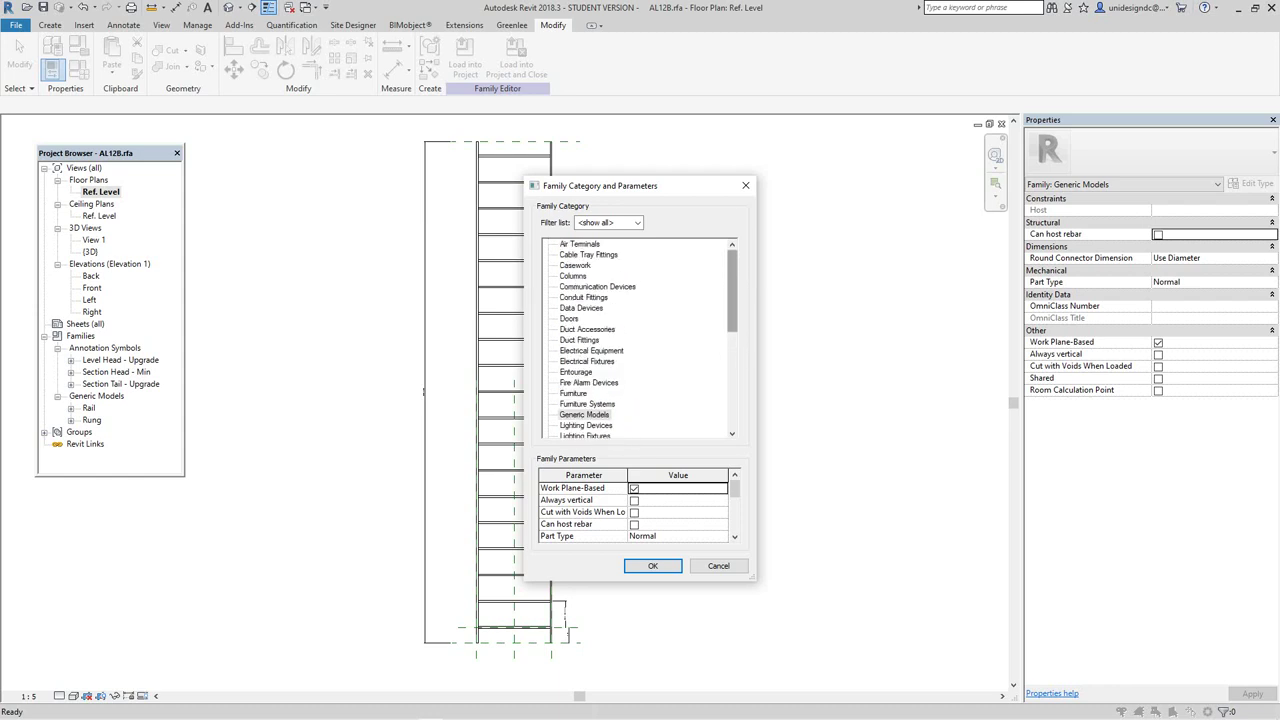
left_click(584, 415)
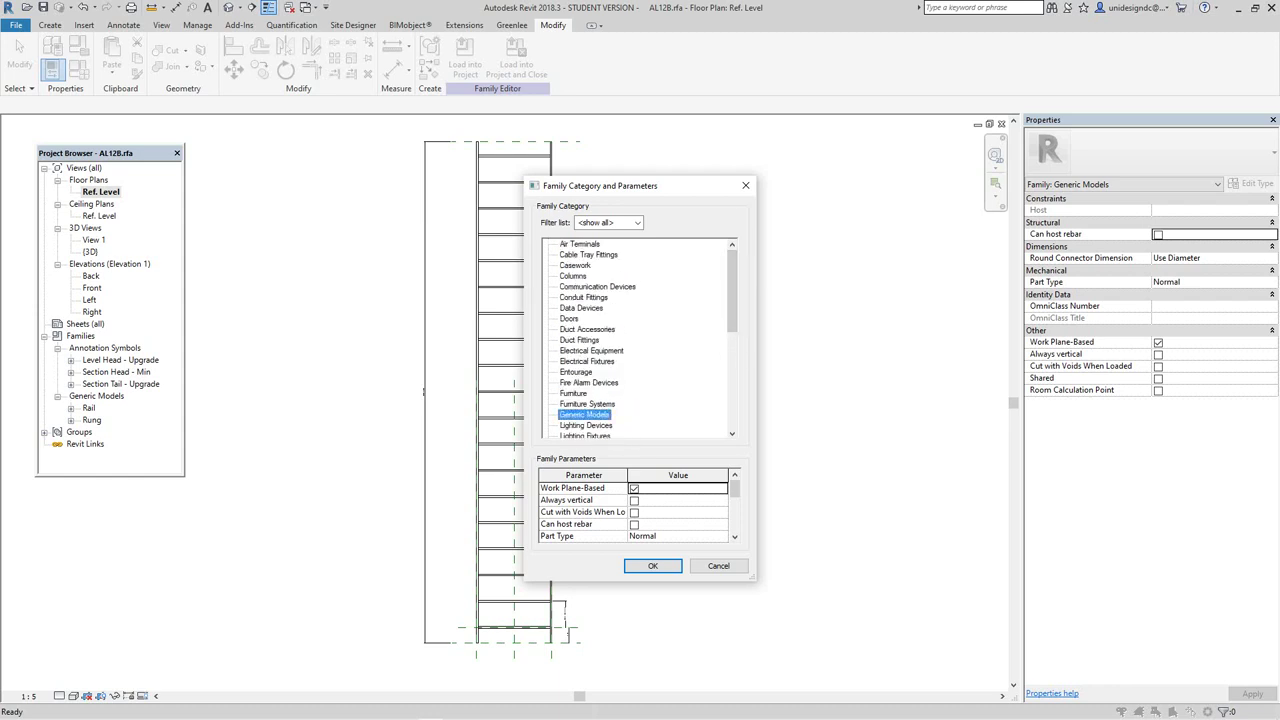
left_click(588, 255)
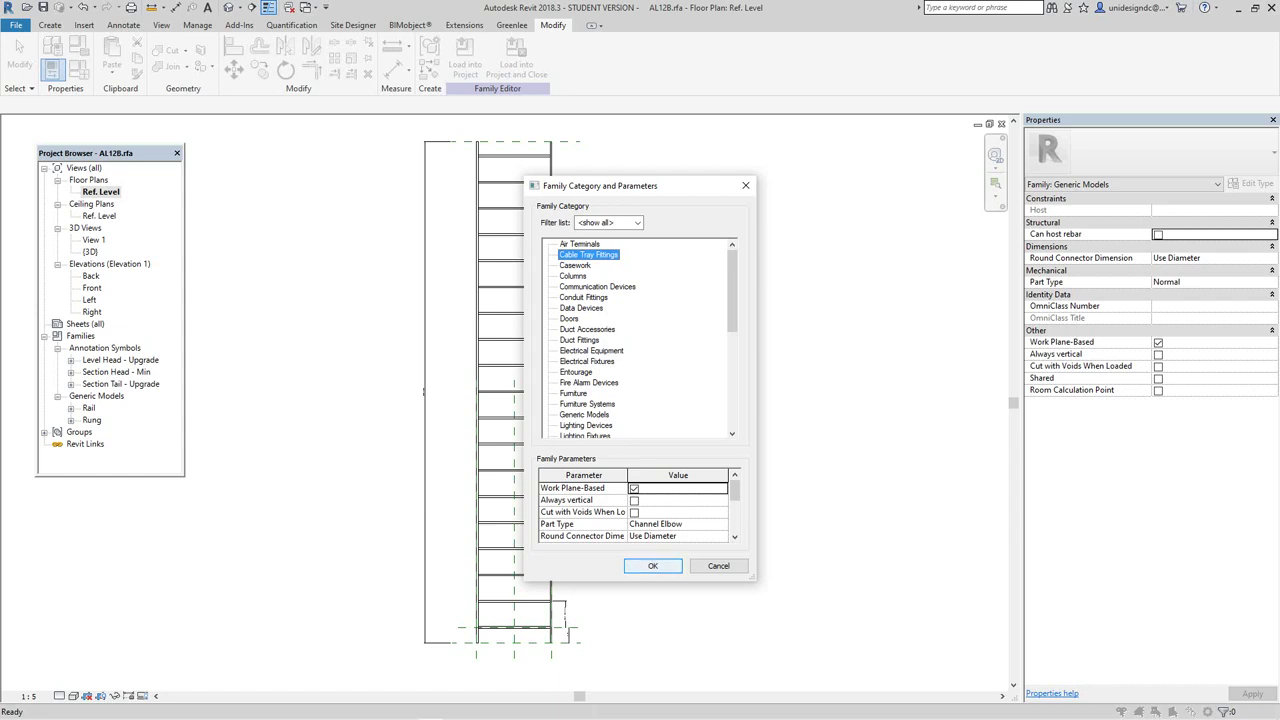
left_click(652, 565)
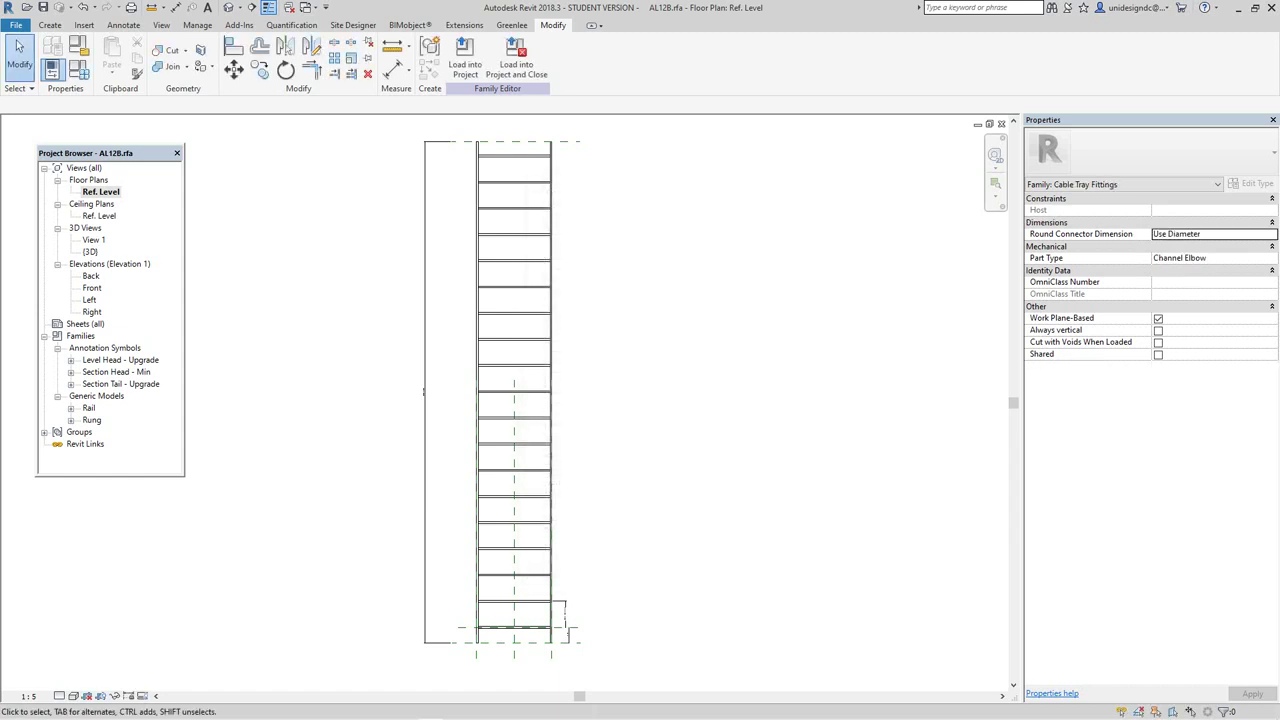
Open the family's default {3D} view and orient it so the whole ladder is seen isometrically.
scroll(657, 491, "down", 3)
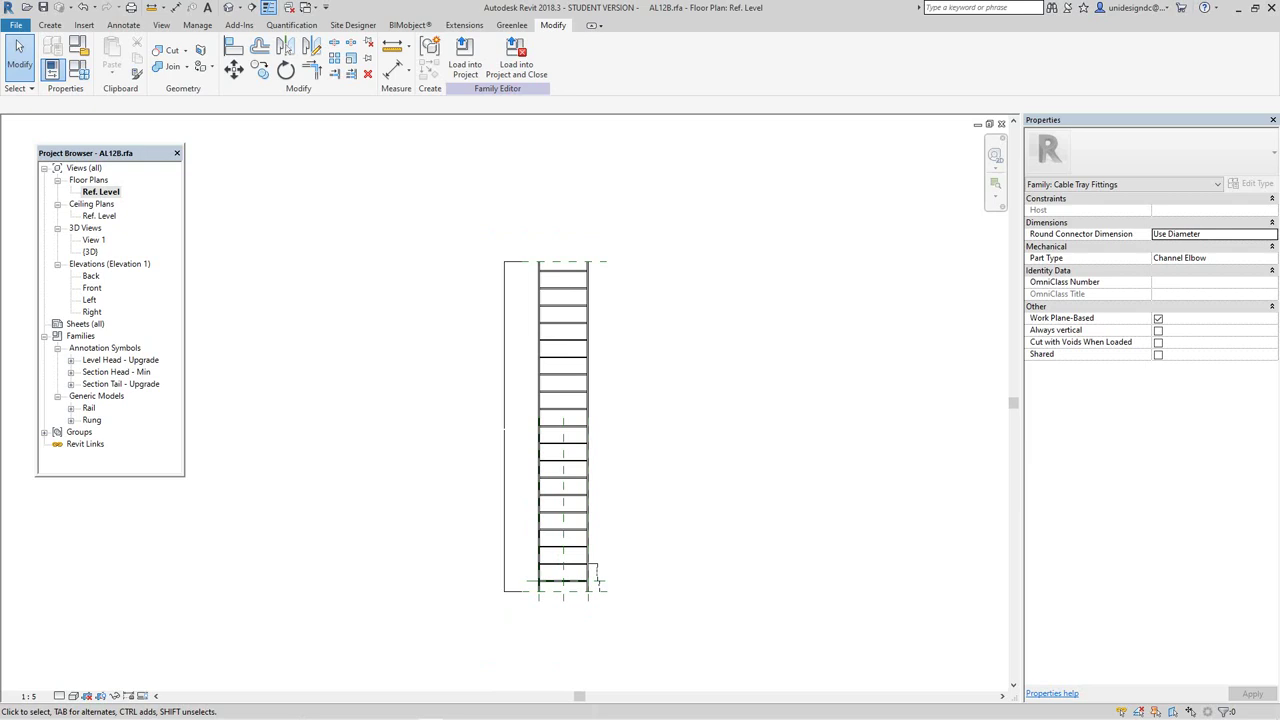
scroll(659, 402, "down", 1)
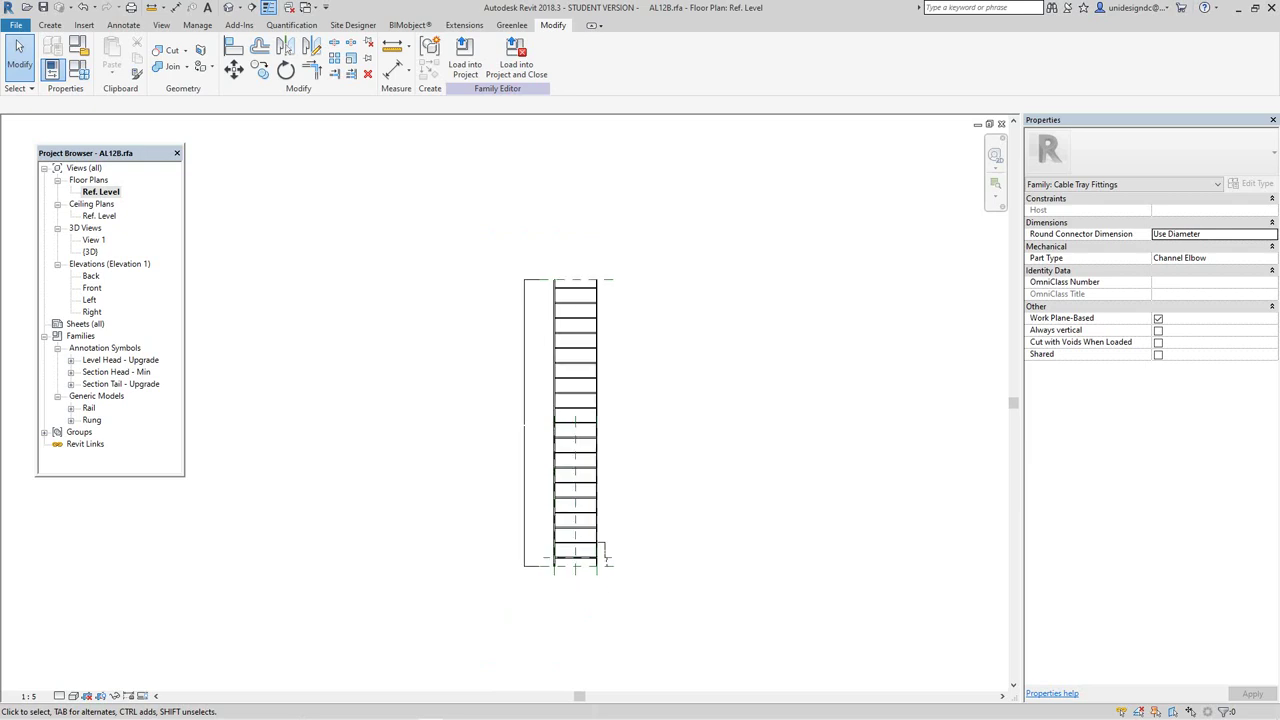
left_click(228, 7)
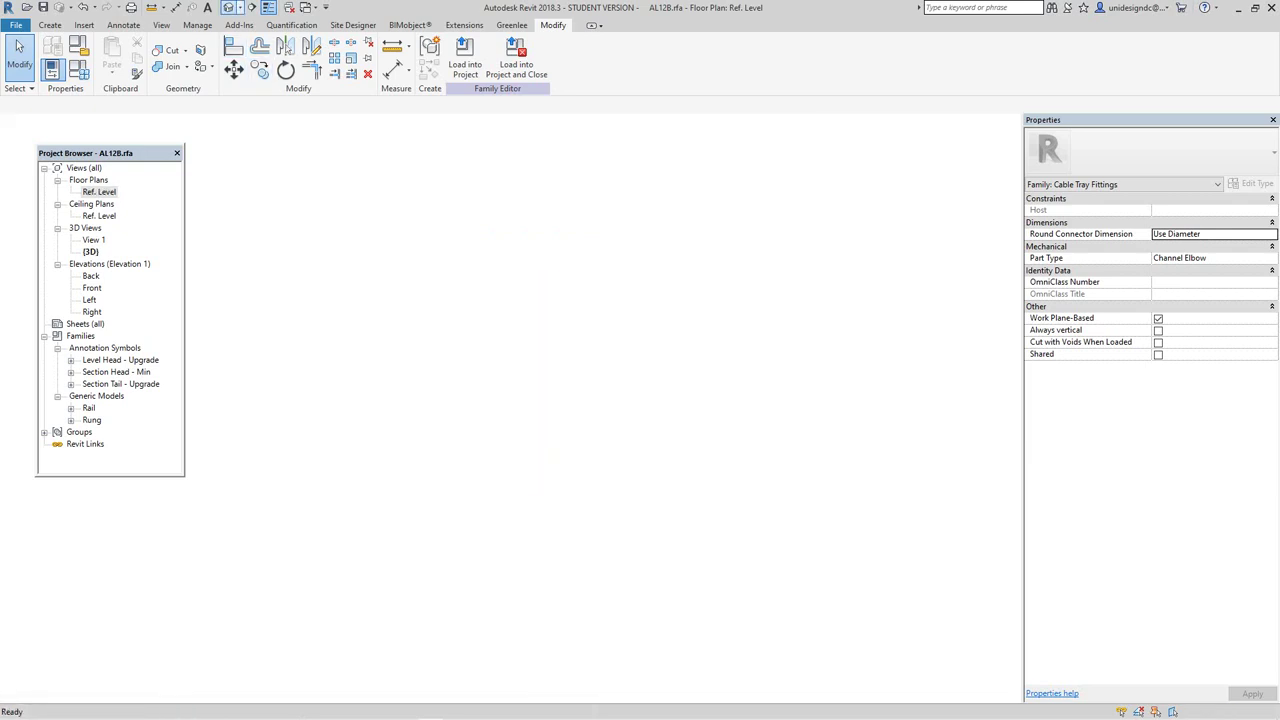
middle_click_drag(620, 380, 690, 400, "shift")
mouse_move(680, 522)
middle_mouse_down()
mouse_move(688, 476)
mouse_move(683, 497)
middle_mouse_up()
scroll(688, 476, "down", 1)
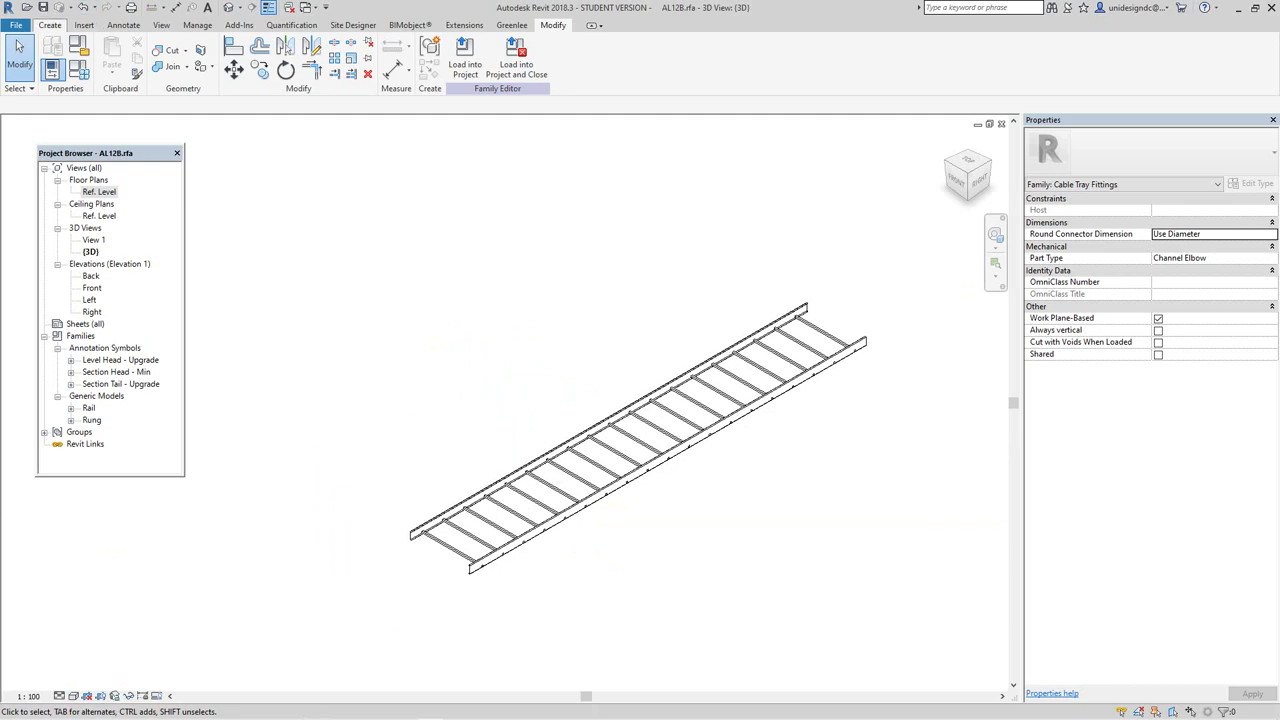
Place a cable tray connector by work plane on Reference Plane : Center (Front/Back) at the ladder's near end.
left_click(49, 25)
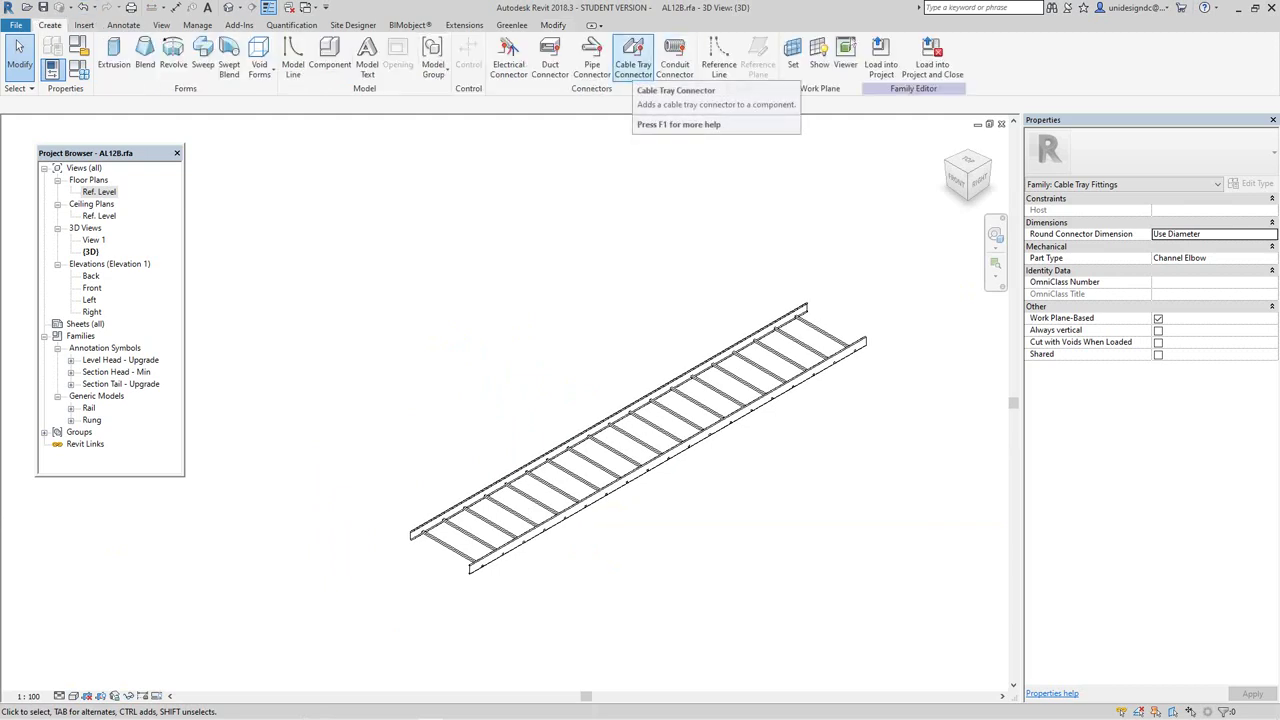
left_click(633, 60)
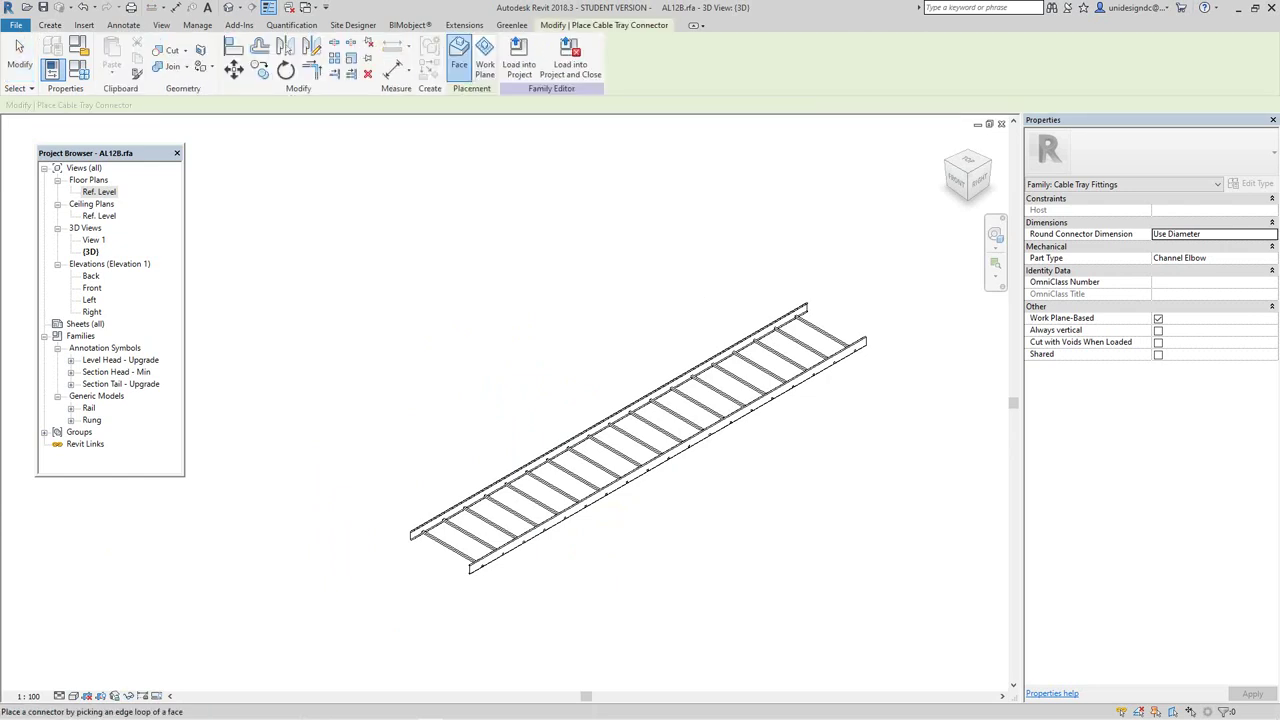
left_click(485, 60)
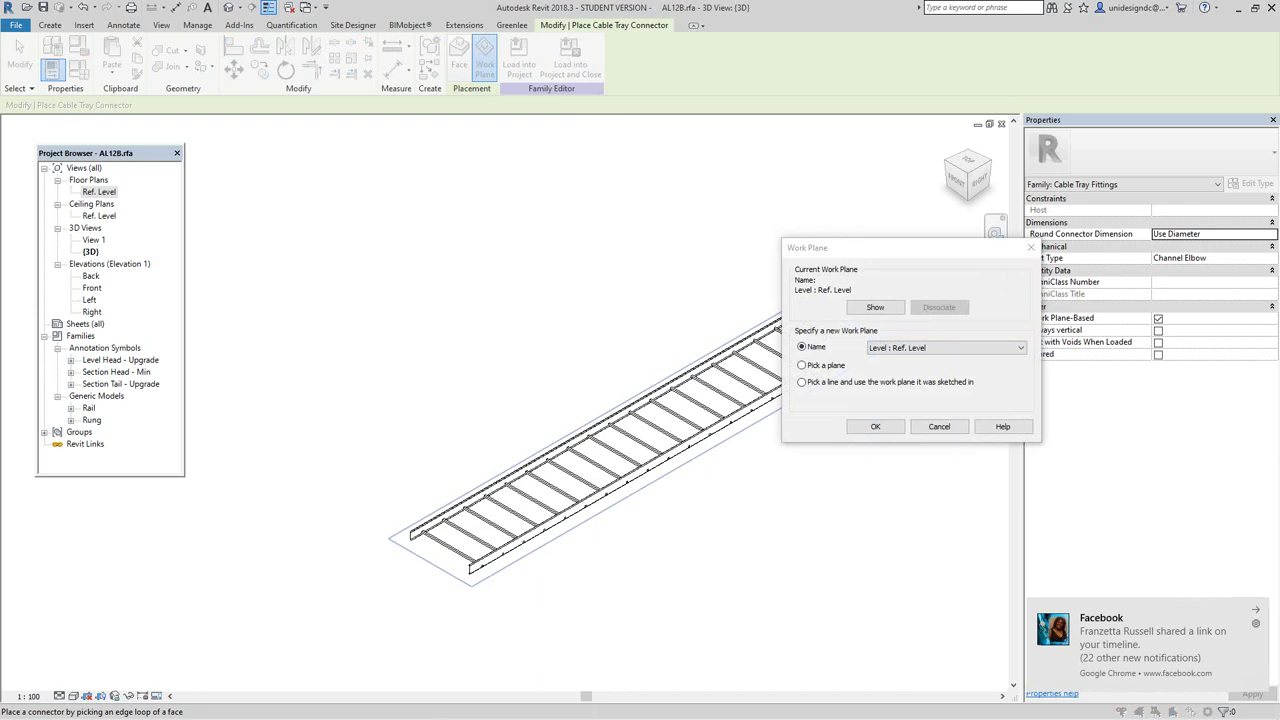
left_click(1256, 610)
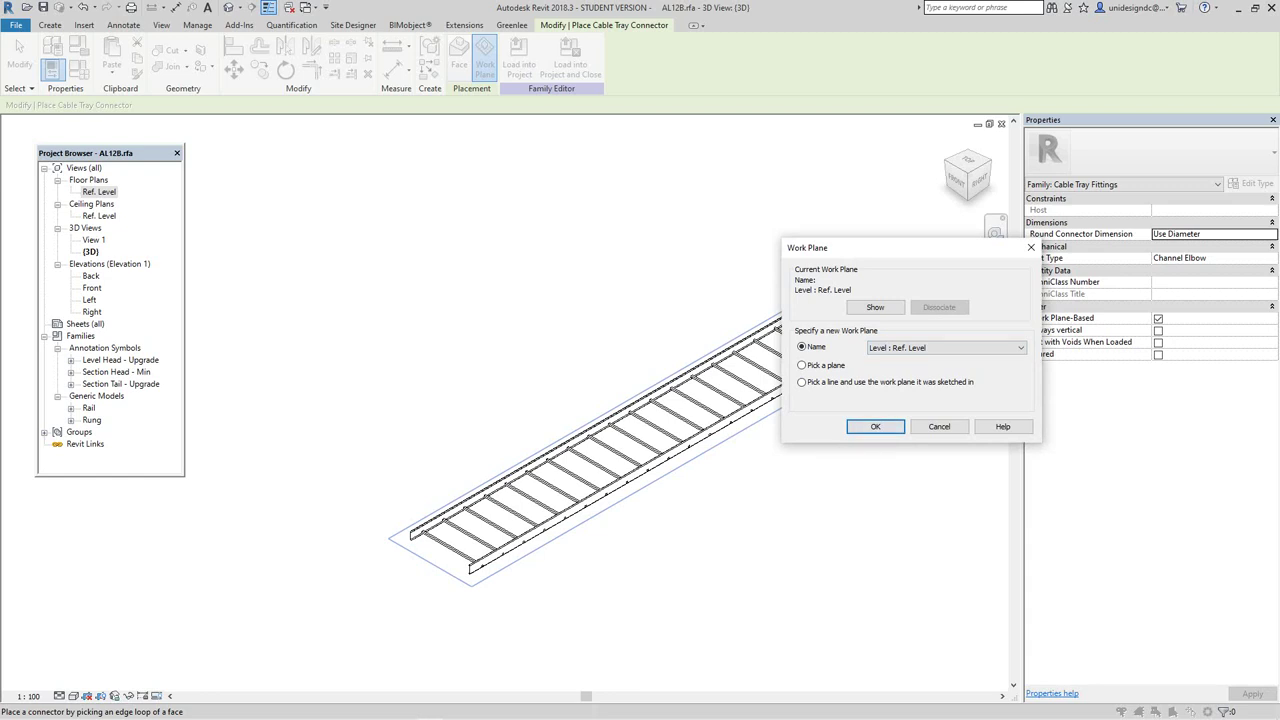
left_click(1015, 347)
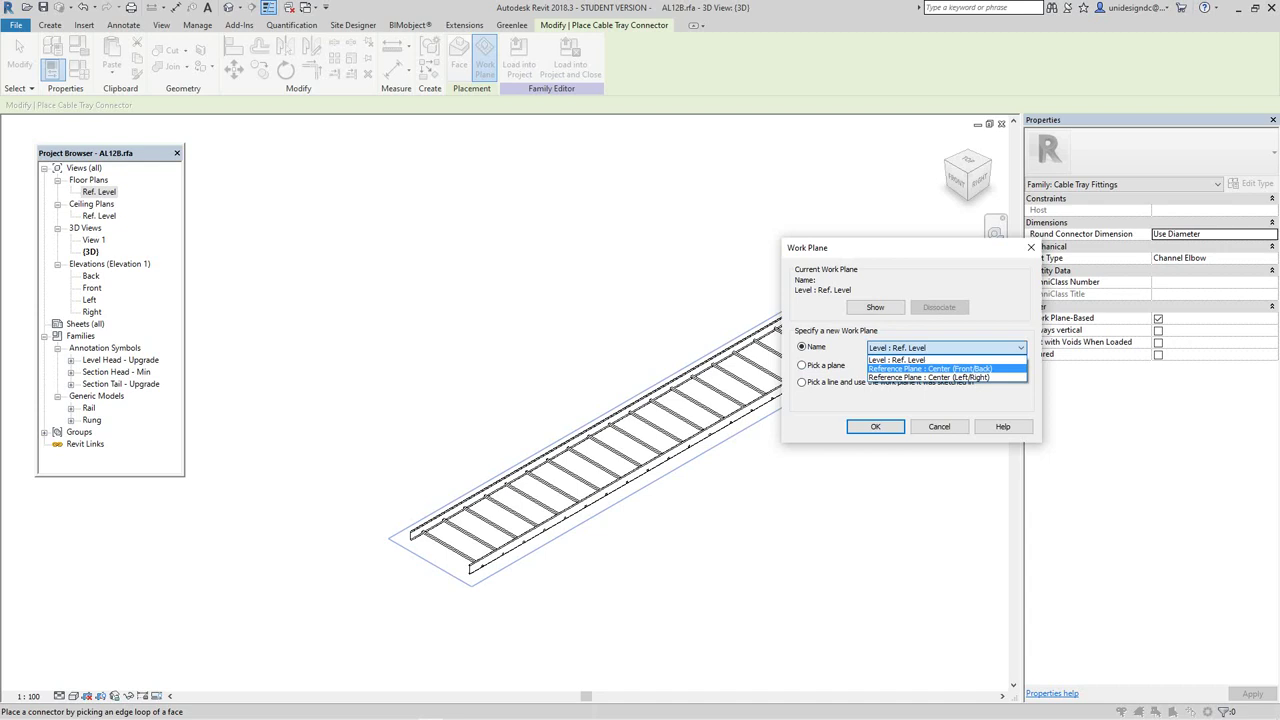
left_click(930, 368)
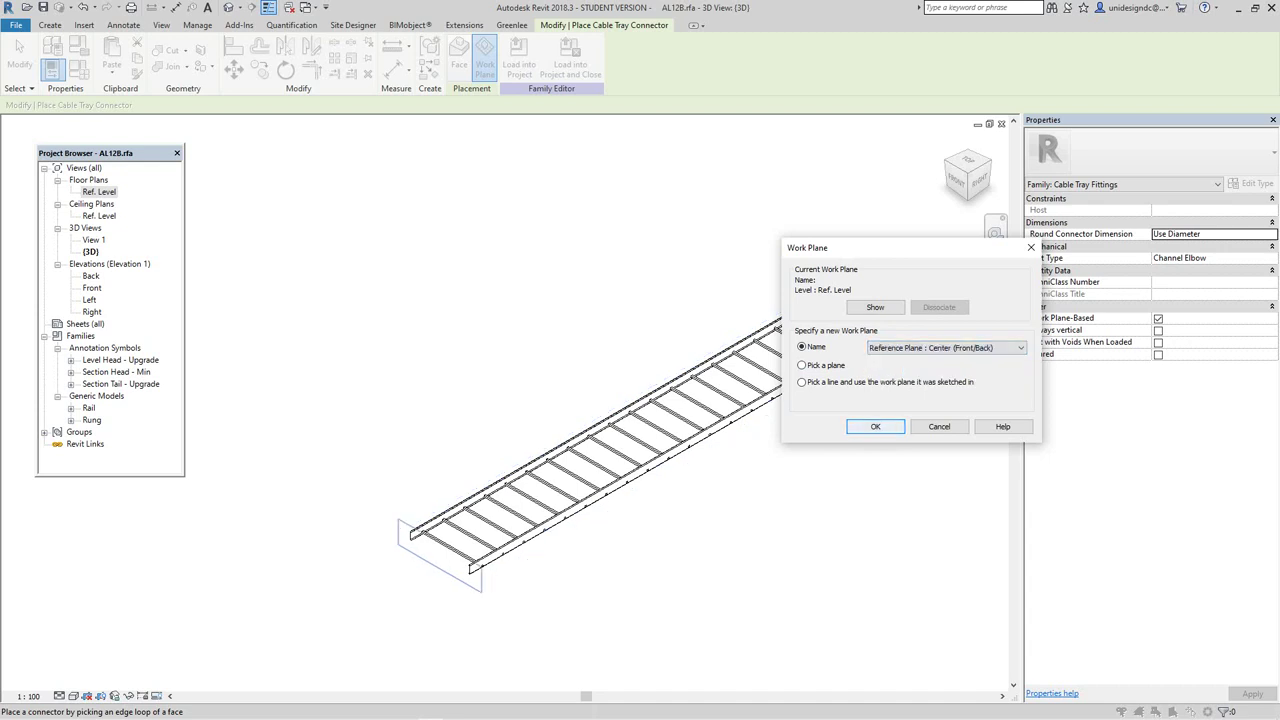
left_click(876, 427)
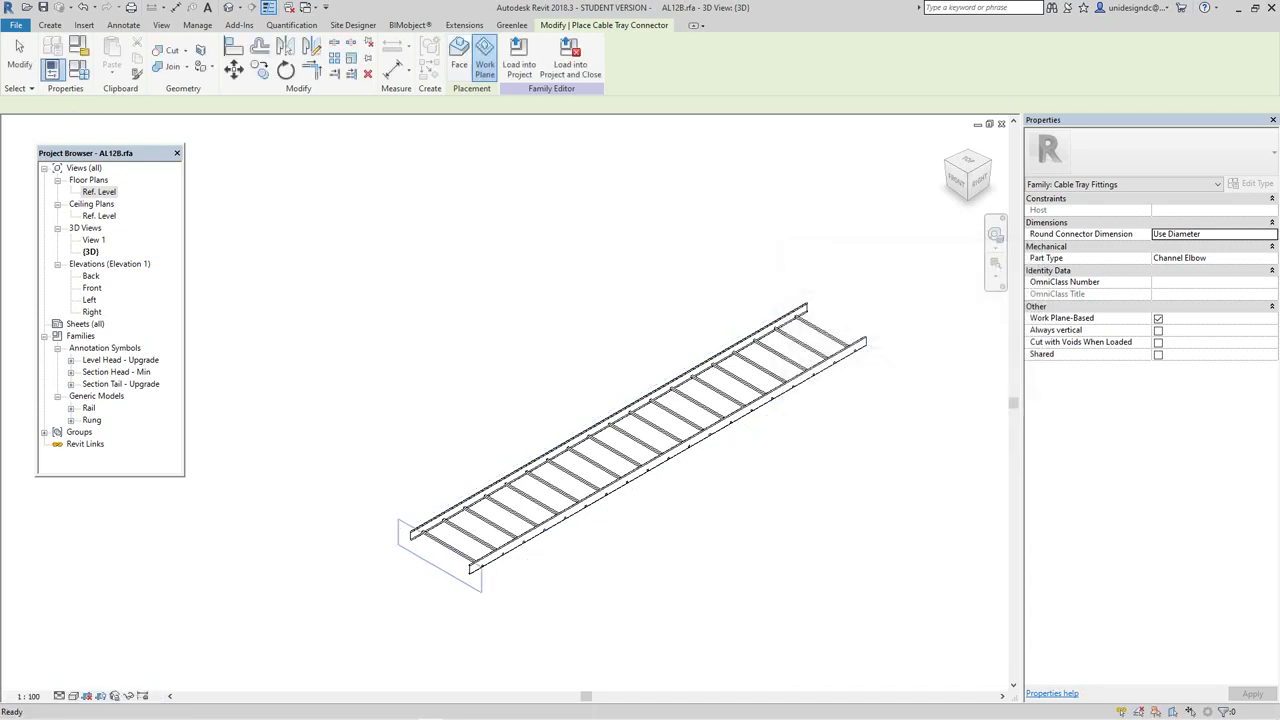
Associate the cable tray connector's Height with the family parameter H.
scroll(480, 612, "up", 6)
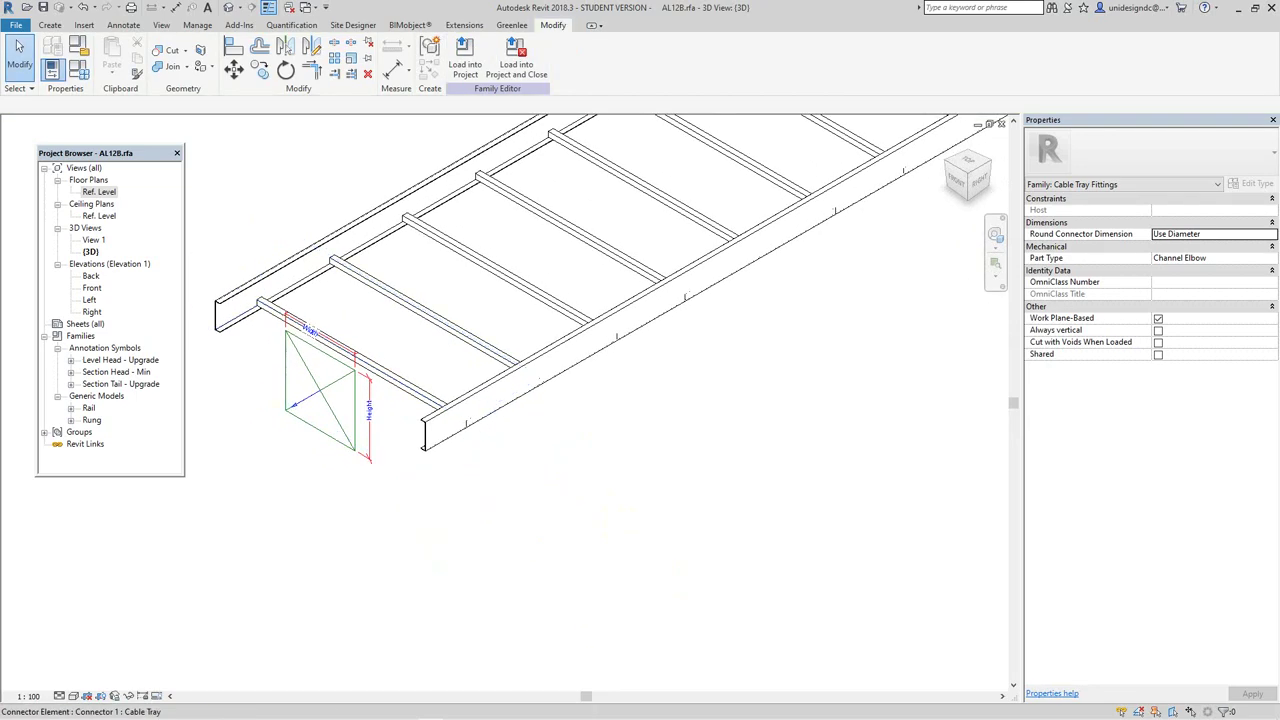
middle_click_drag(364, 485, 434, 588)
scroll(434, 588, "up", 1)
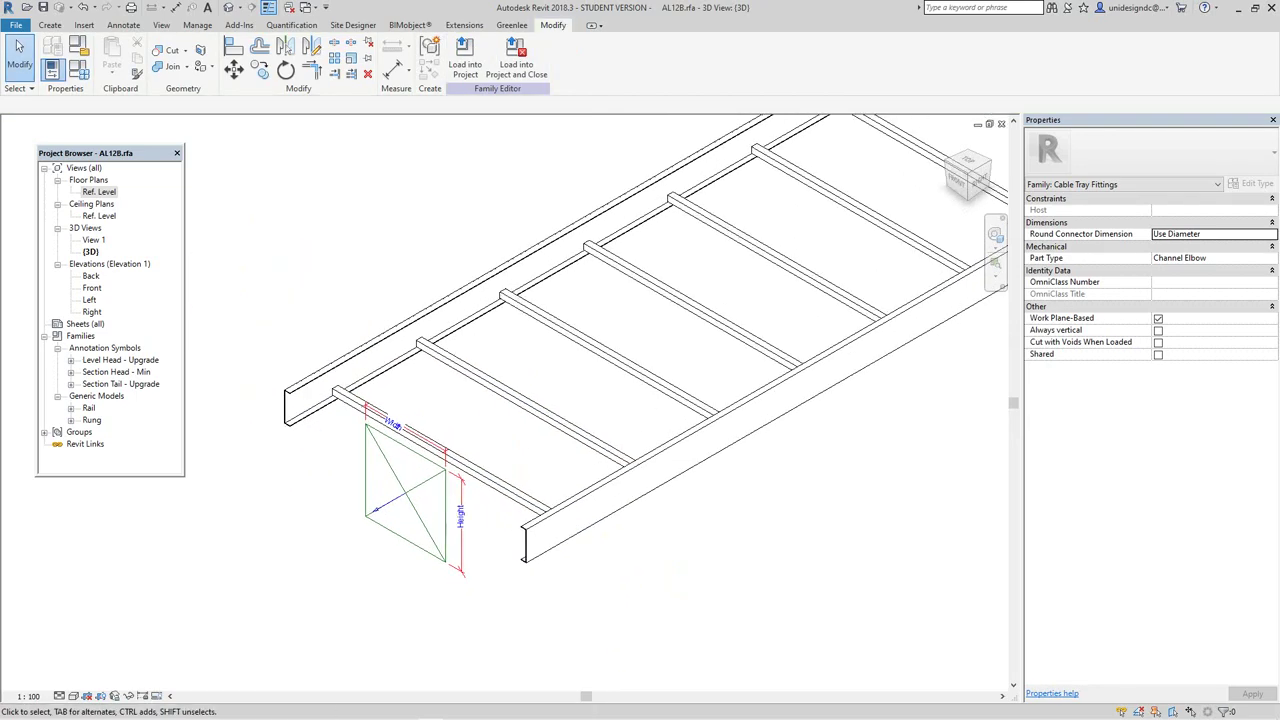
left_click(463, 527)
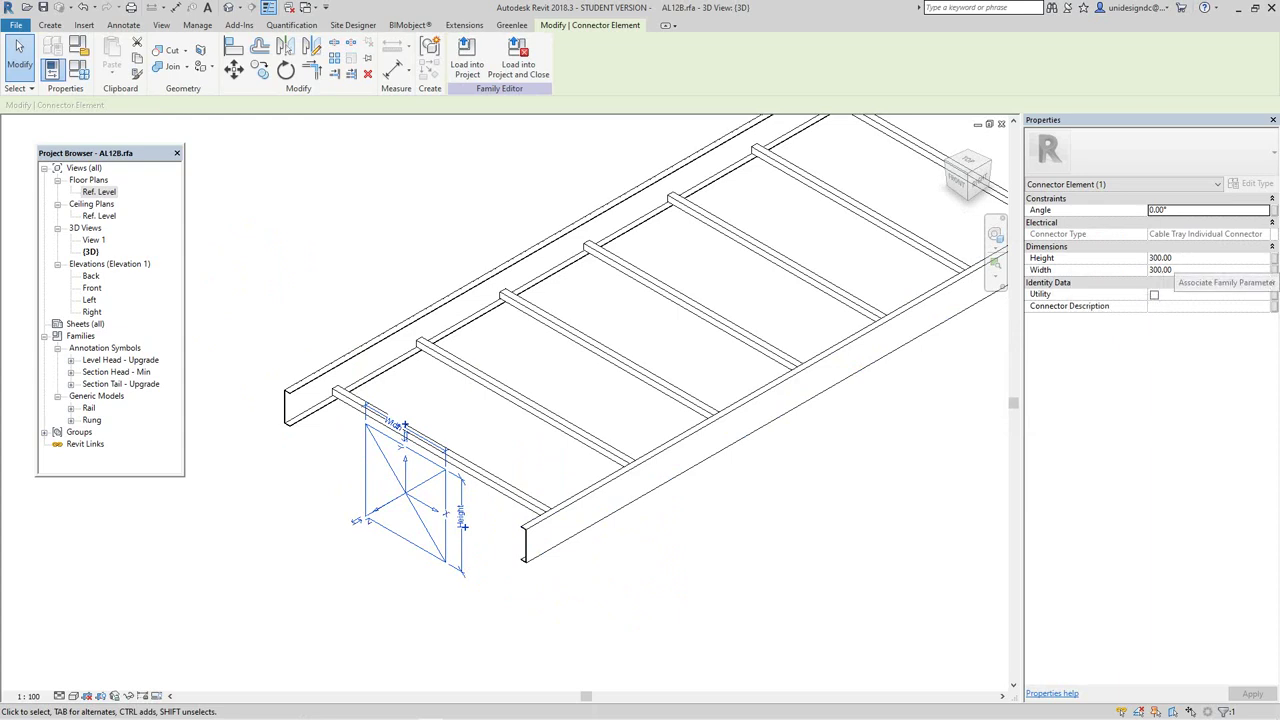
left_click(1274, 258)
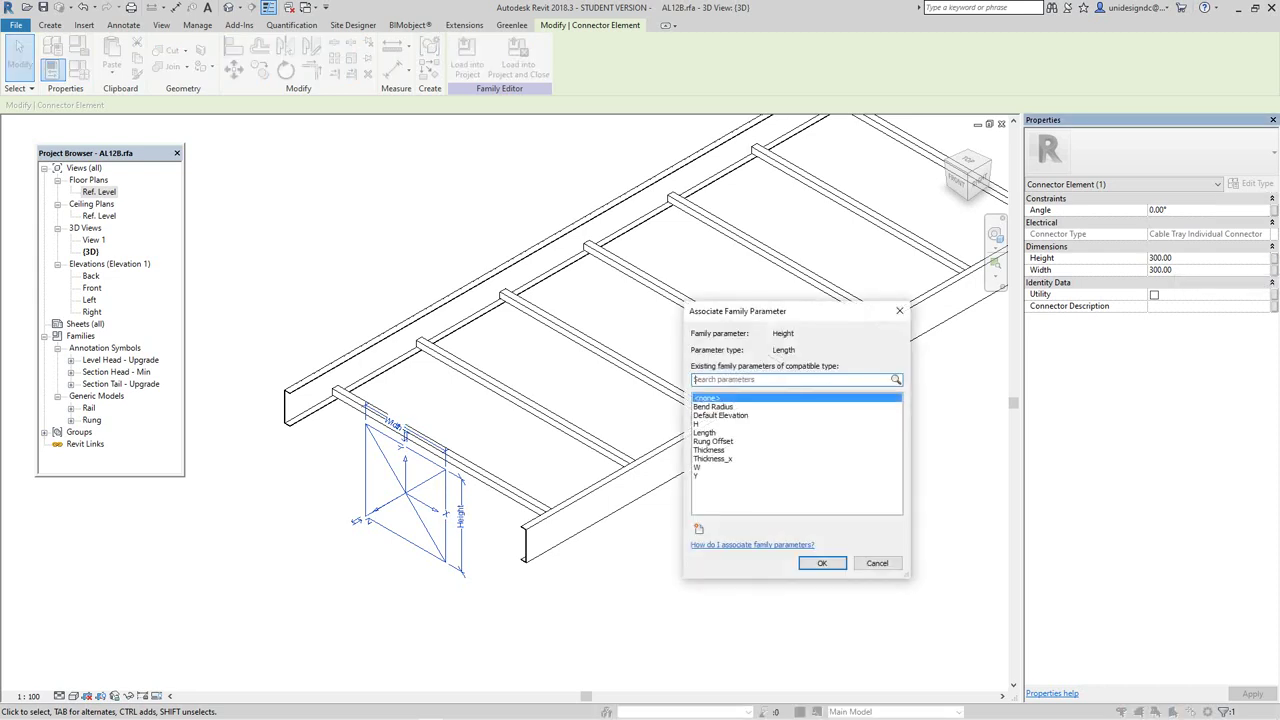
left_click(697, 424)
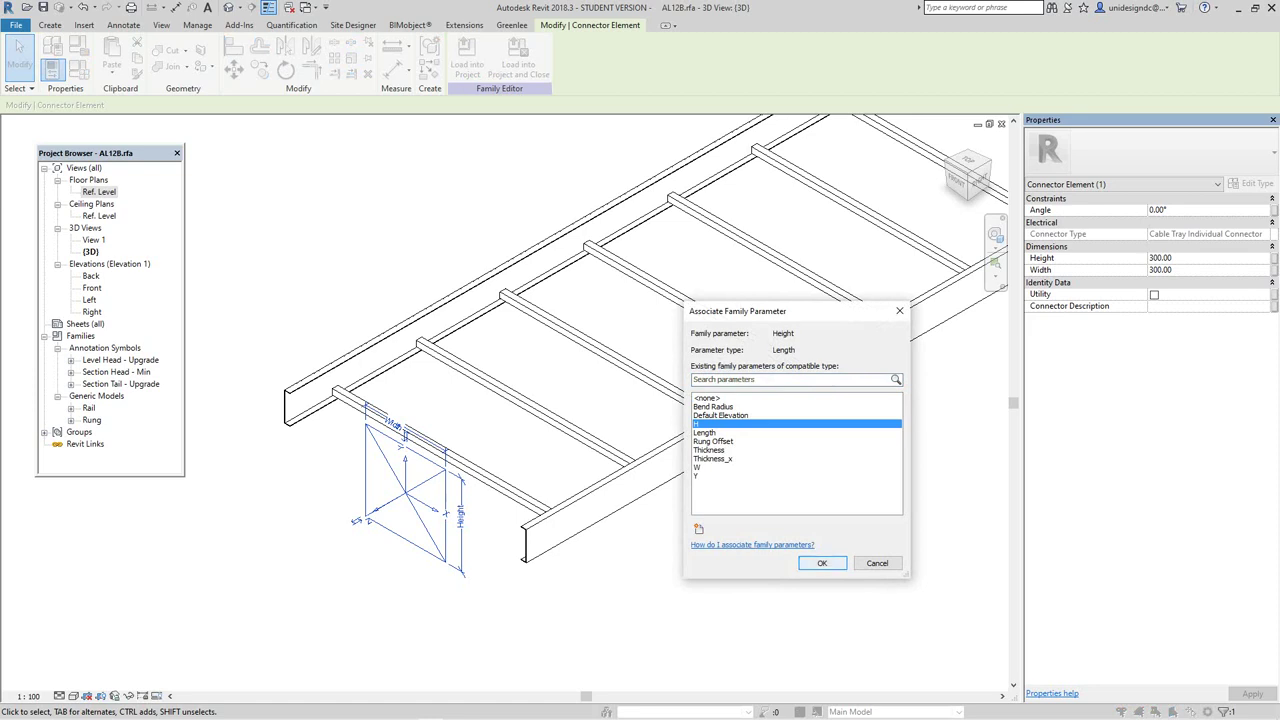
left_click(822, 563)
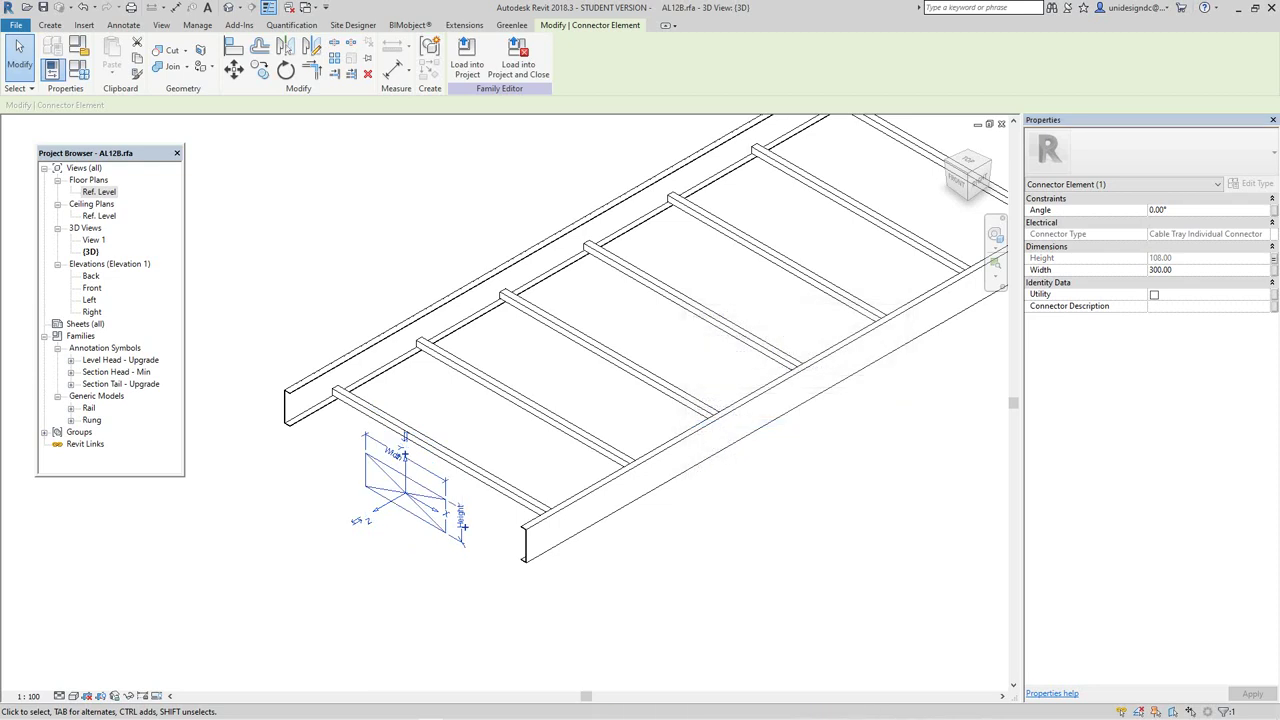
Associate the cable tray connector's Width with the family parameter W.
scroll(412, 487, "down", 1)
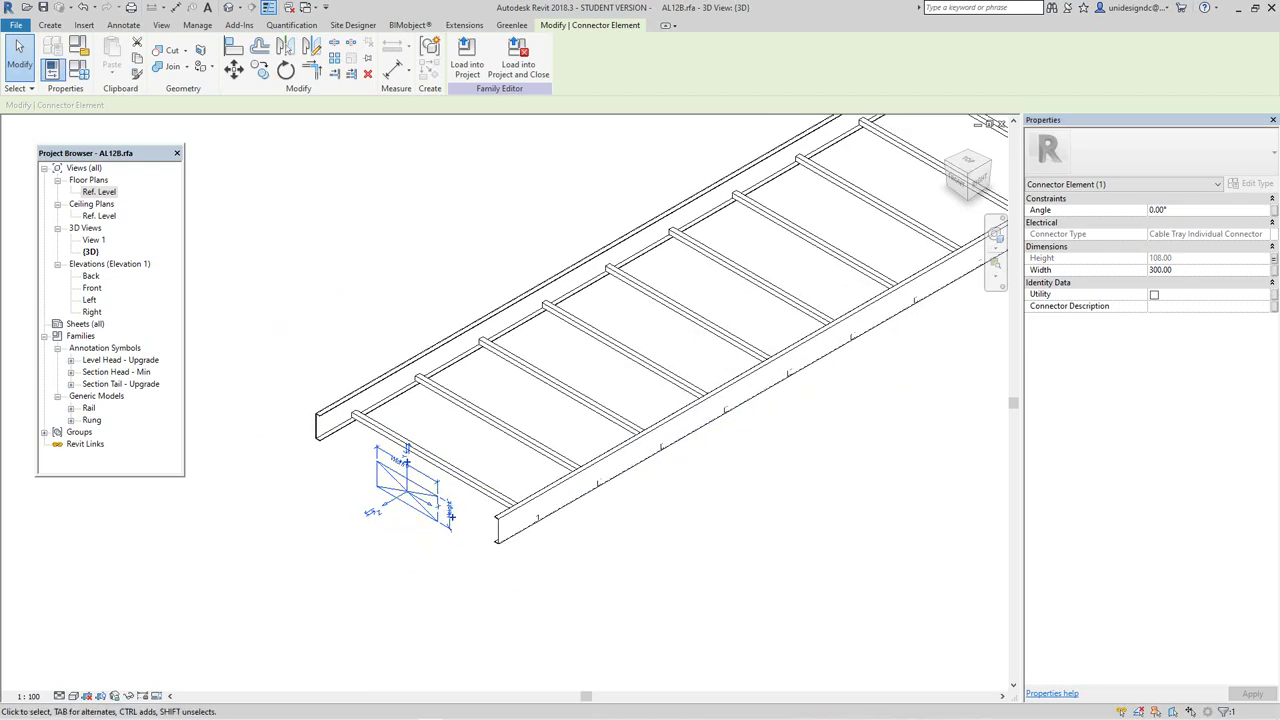
left_click(412, 528)
left_click(411, 492)
left_click(1273, 269)
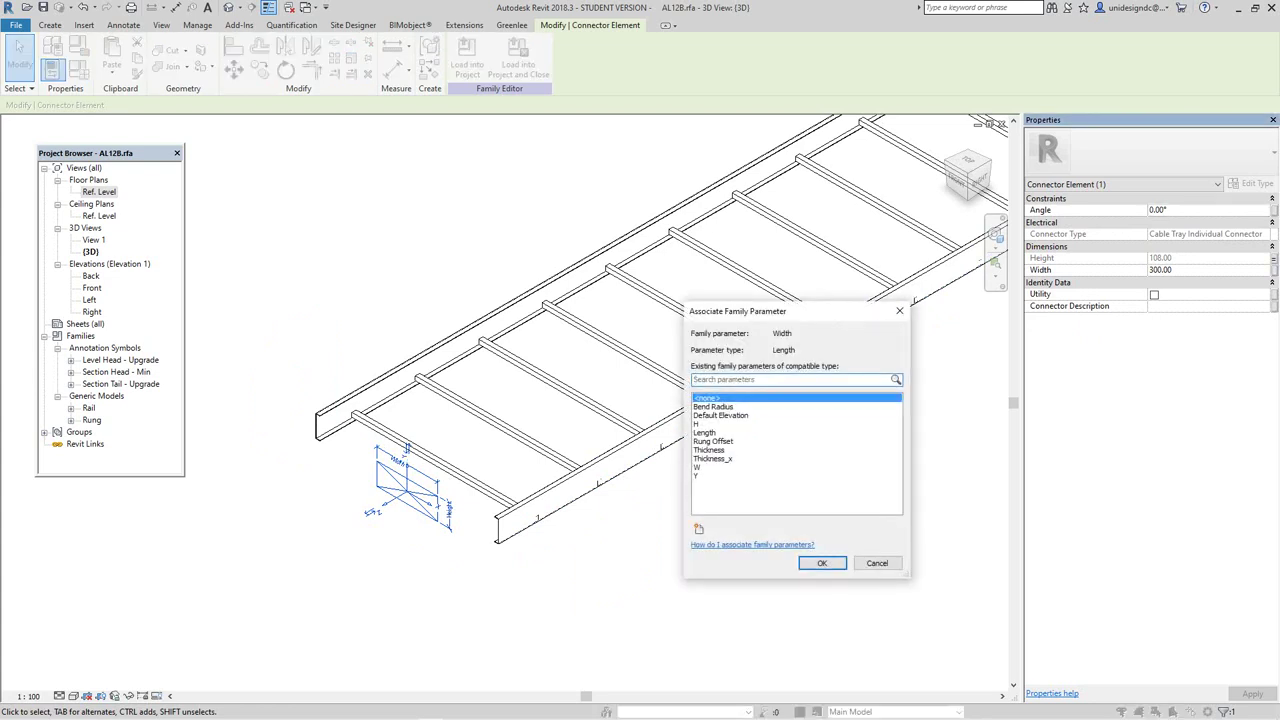
left_click(698, 467)
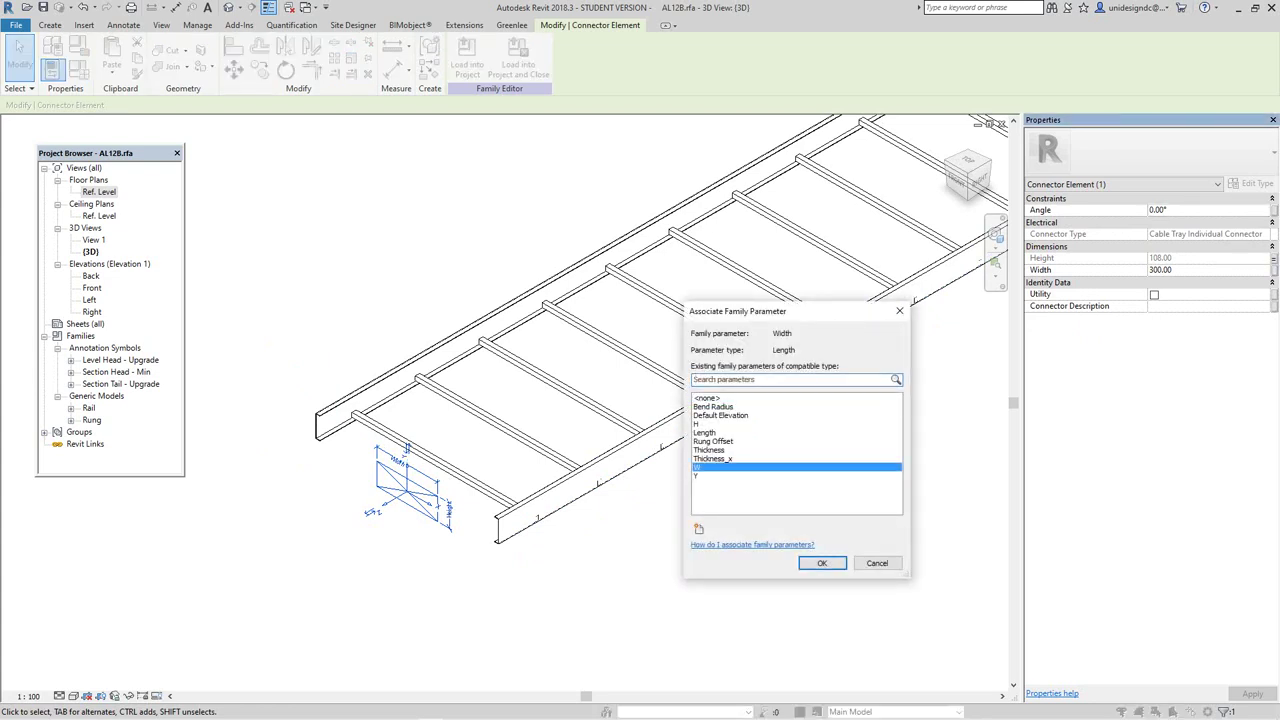
left_click(822, 563)
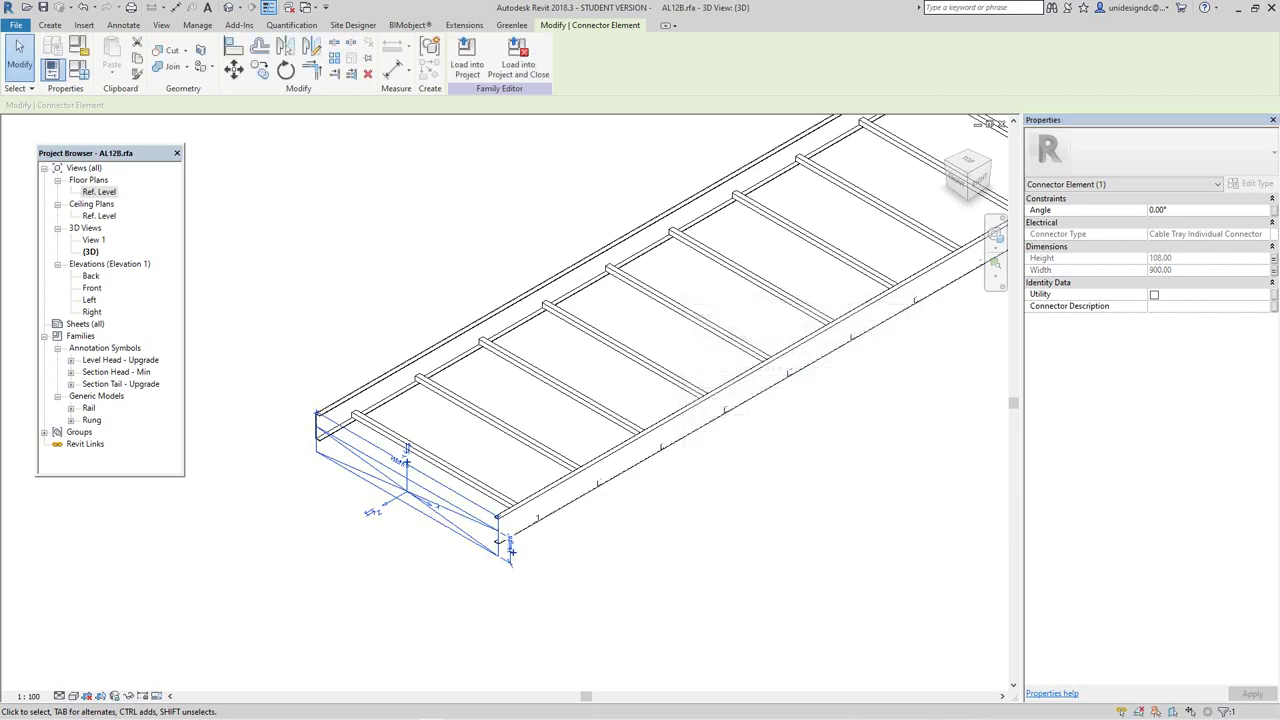
scroll(370, 489, "up", 2)
scroll(540, 524, "up", 1)
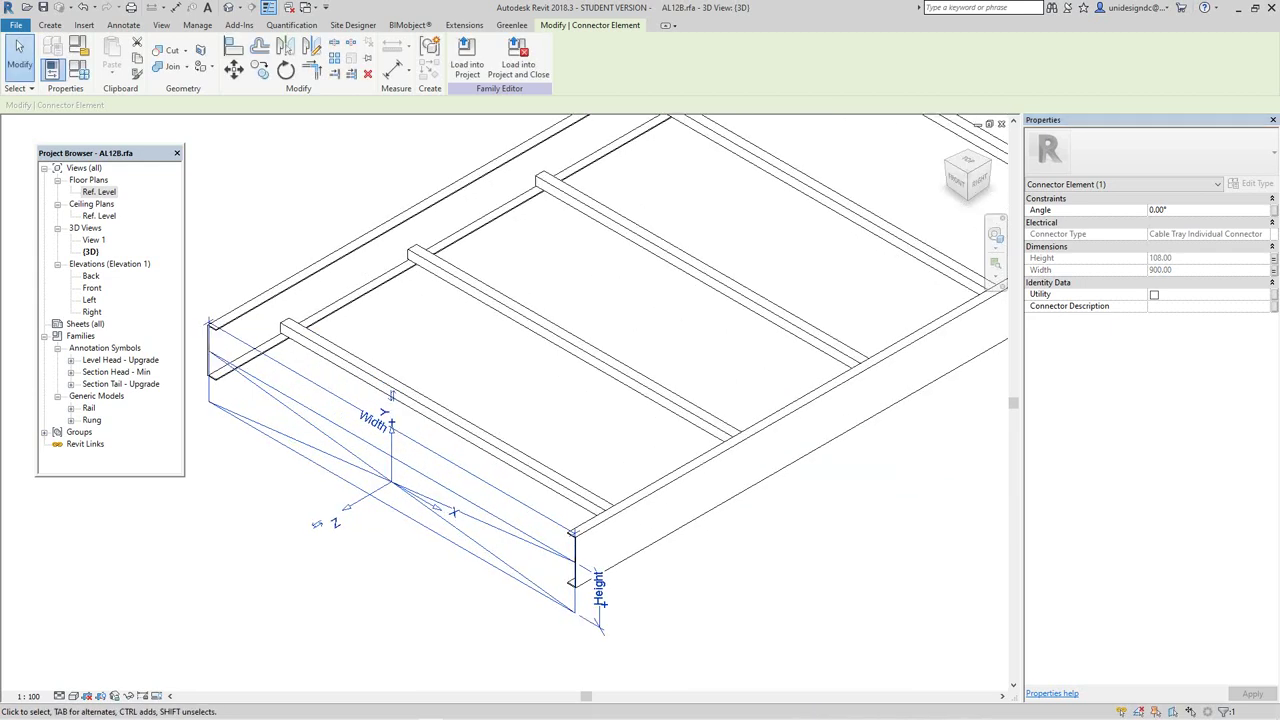
Tile the open views, fit each one to its window, and maximize the family's Front elevation around the connector.
scroll(519, 539, "down", 4)
middle_click_drag(519, 539, 476, 560)
scroll(728, 515, "down", 1)
scroll(593, 534, "up", 2)
scroll(753, 572, "down", 2)
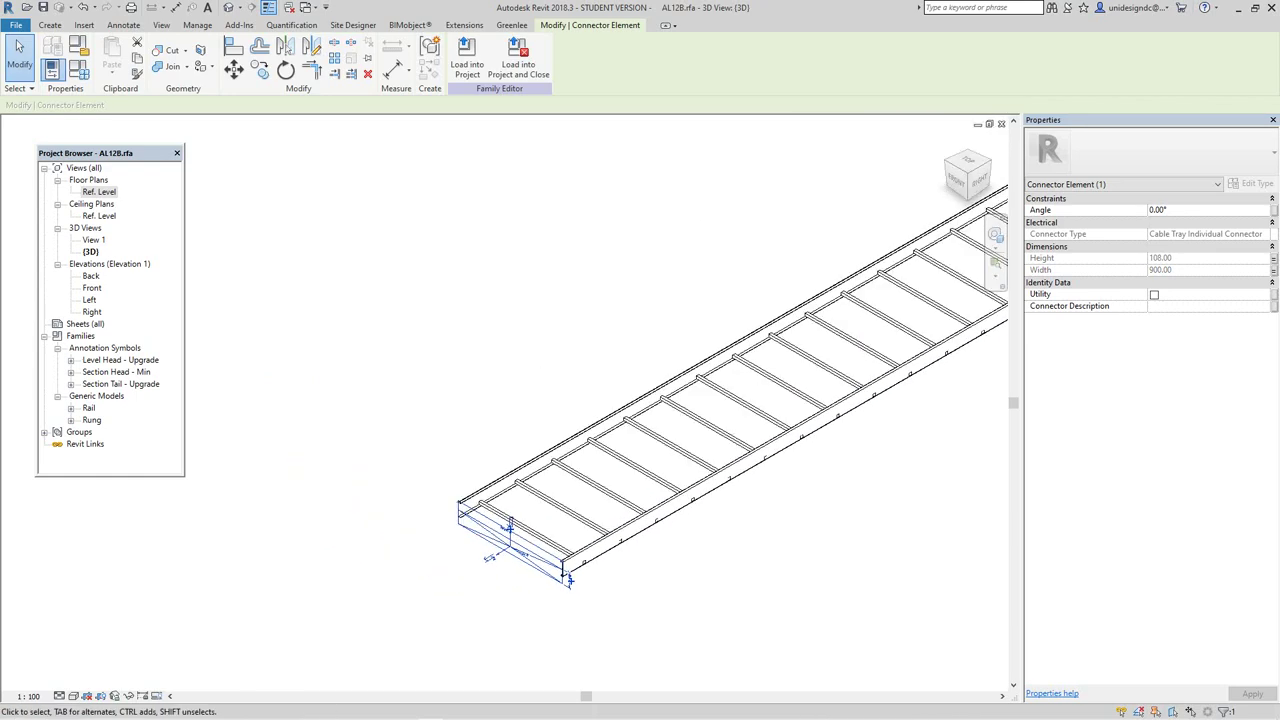
key("w")
key("t")
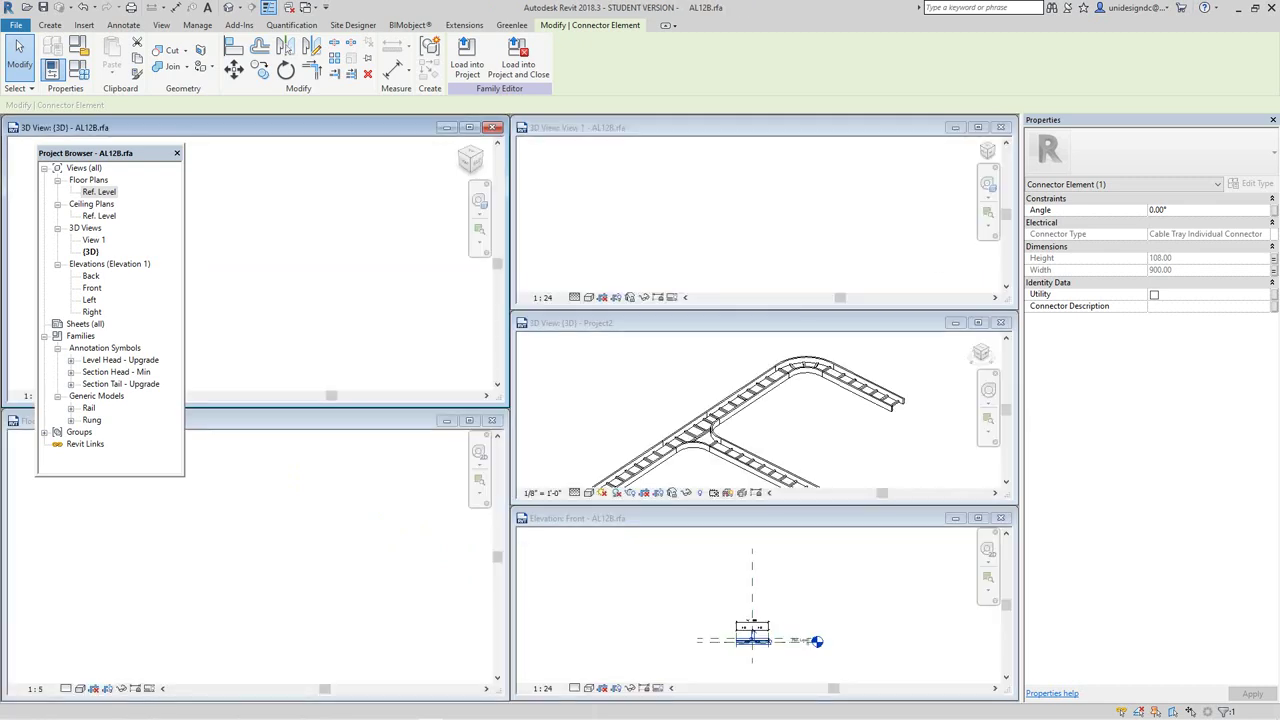
key("z")
key("a")
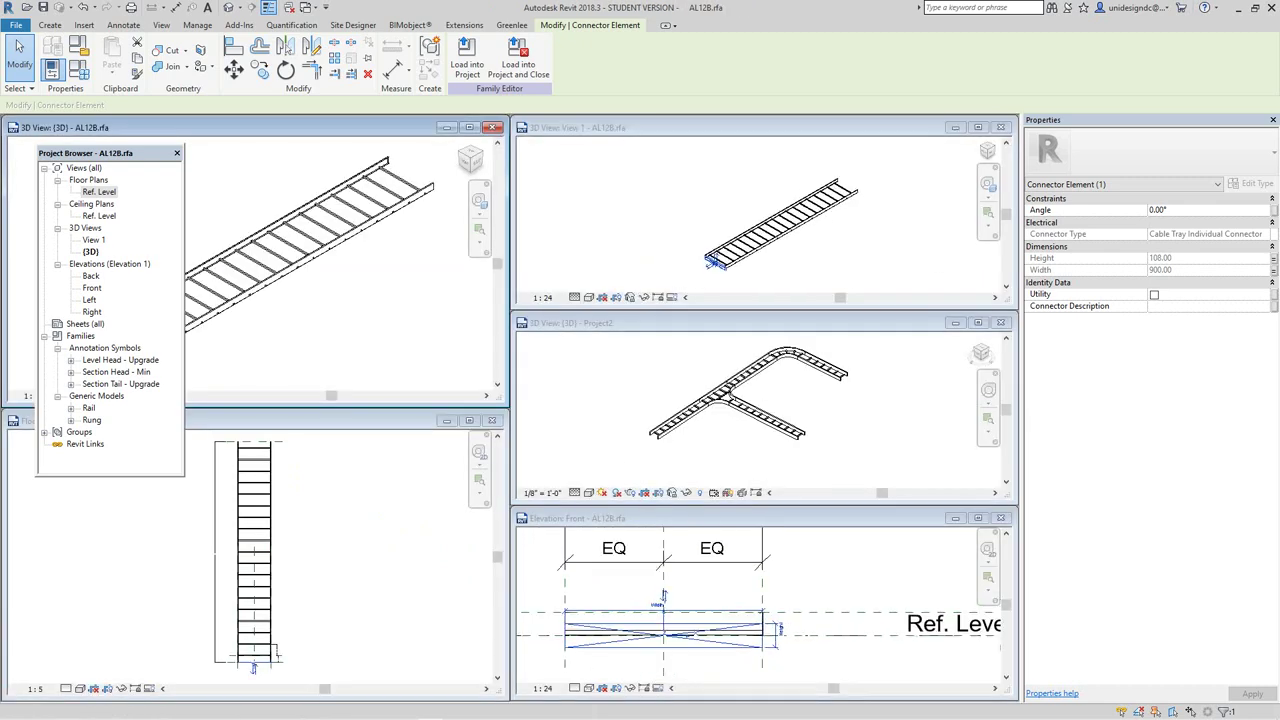
left_click(978, 518)
middle_click_drag(230, 235, 545, 517)
scroll(472, 510, "up", 6)
scroll(473, 507, "up", 1)
scroll(473, 507, "down", 2)
scroll(627, 535, "up", 1)
scroll(648, 520, "down", 5)
scroll(570, 485, "up", 6)
scroll(530, 526, "down", 3)
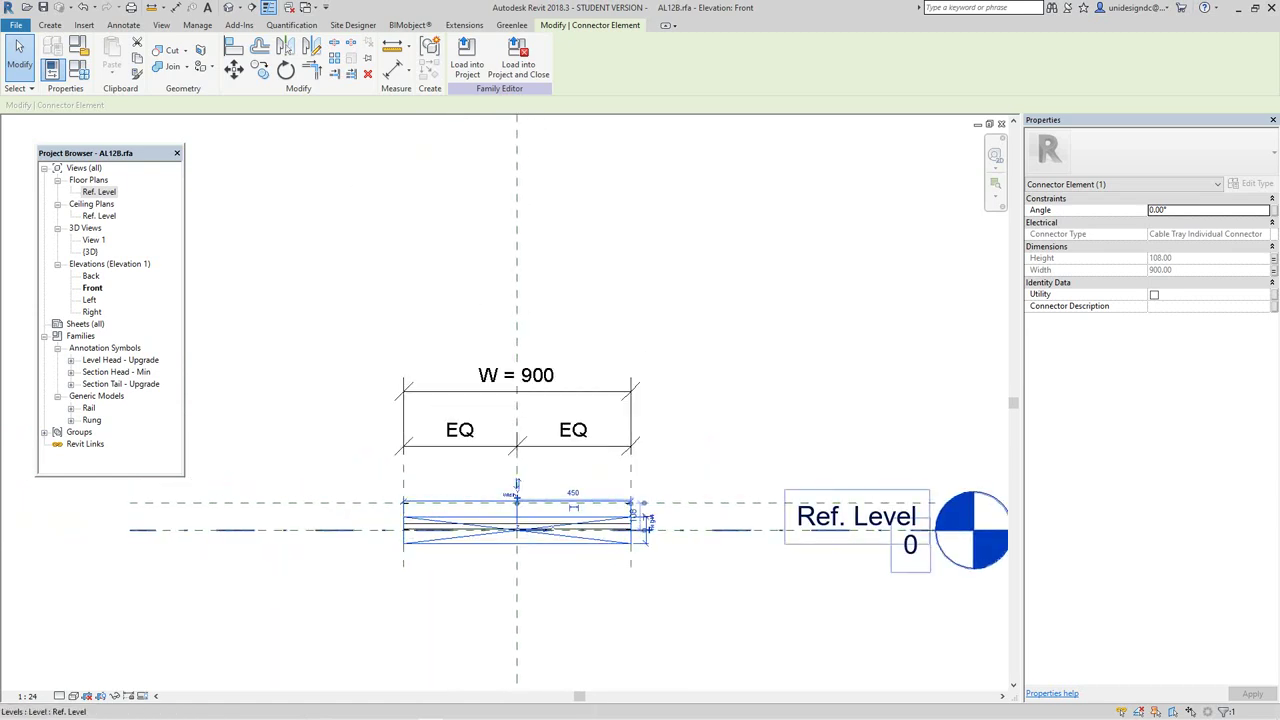
scroll(576, 526, "up", 1)
scroll(576, 528, "down", 1)
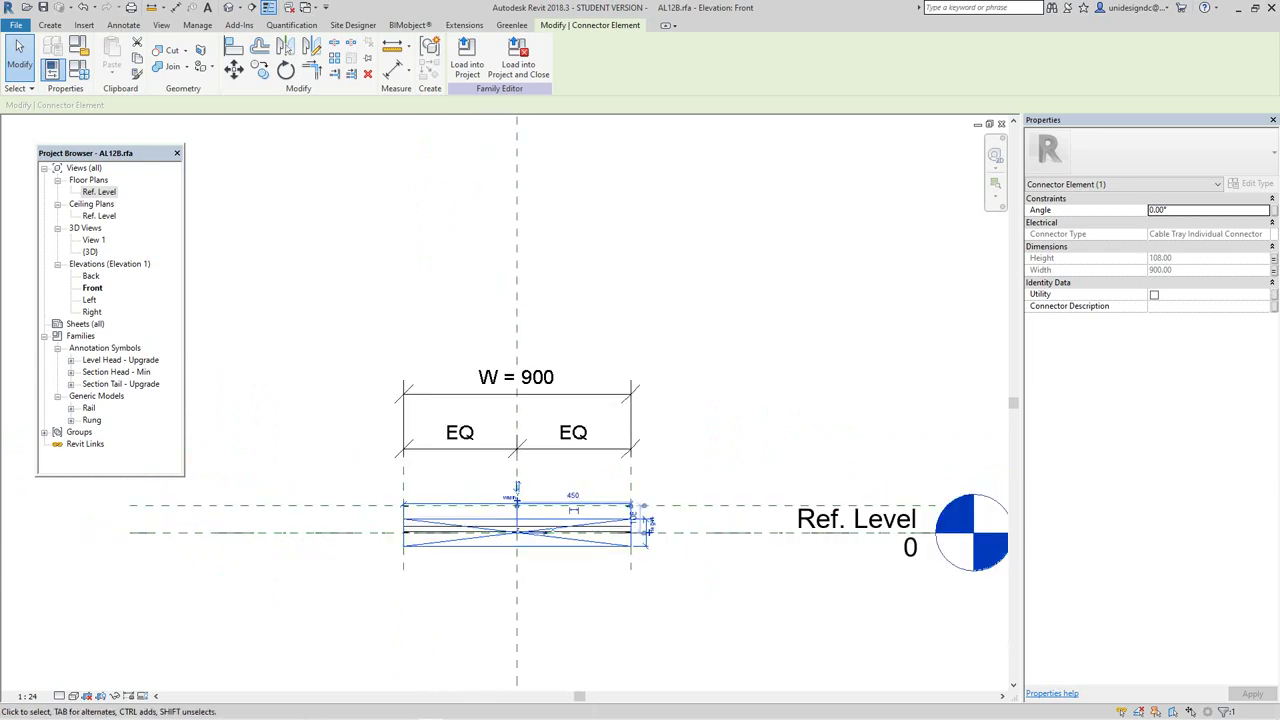
Nudge the near-end cable tray connector upward until it lies between the Ref. Level and the reference plane along the rails' upper edge.
key("Escape")
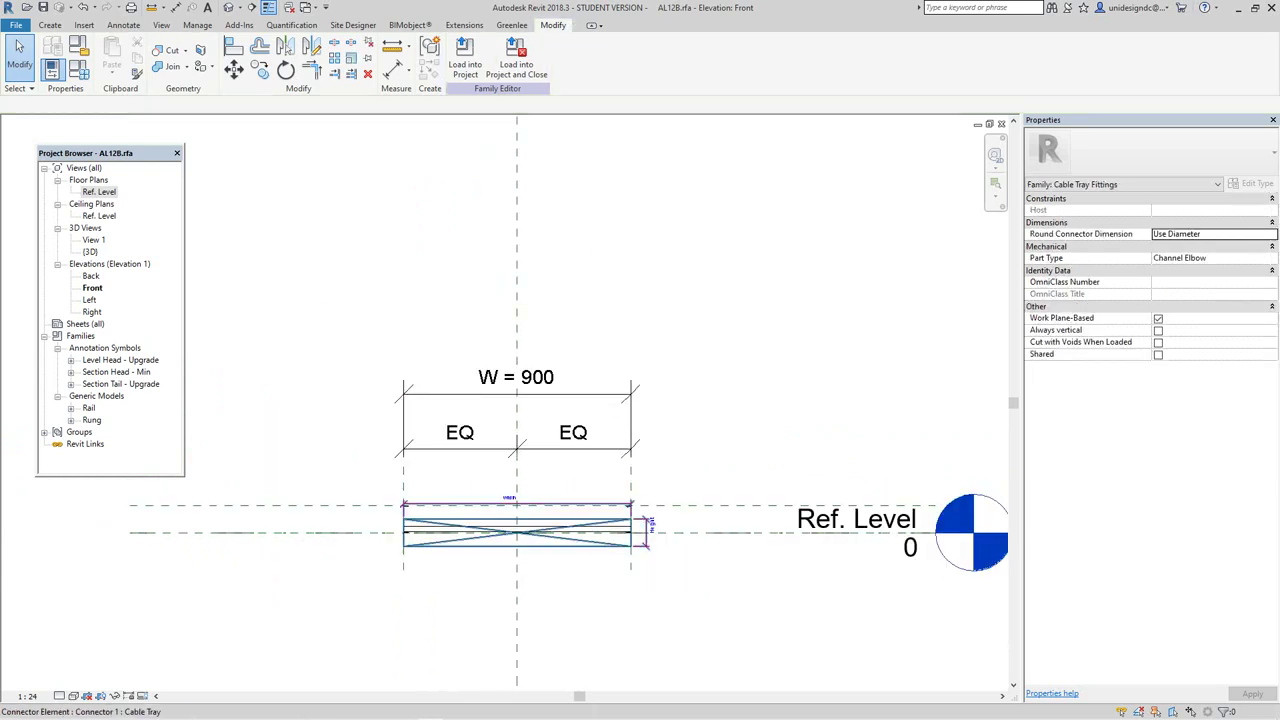
left_click(517, 525)
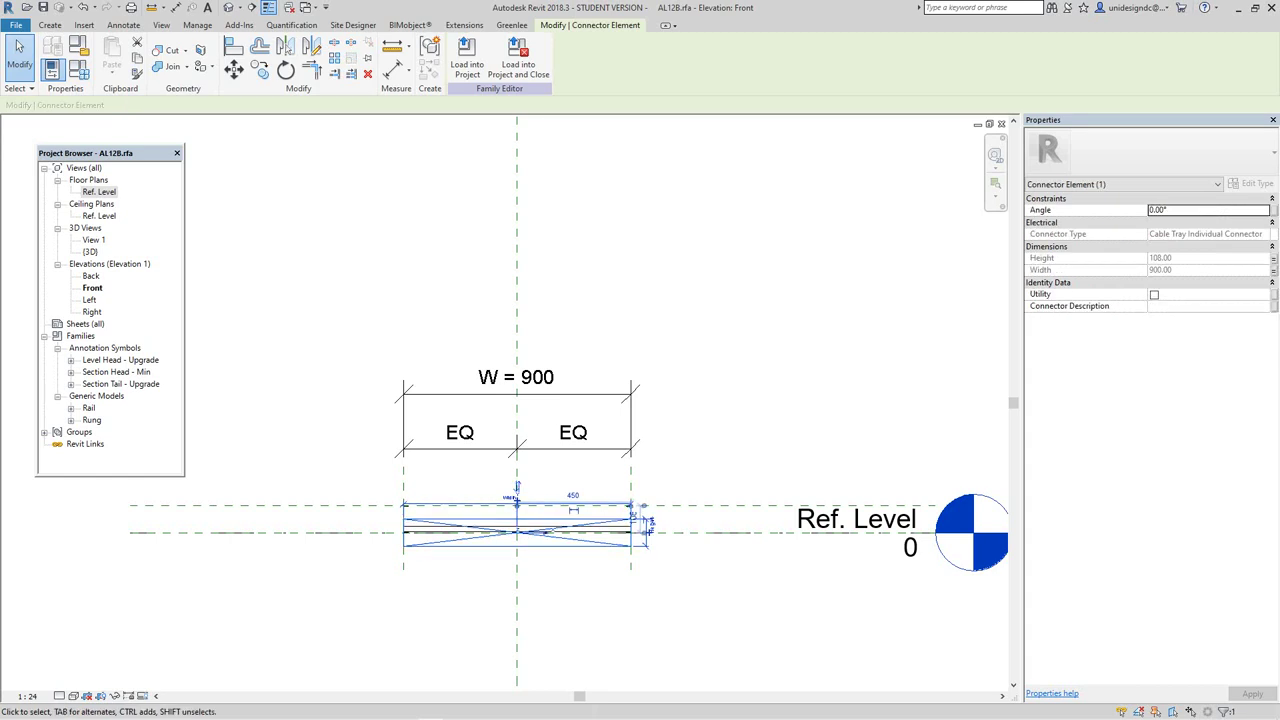
key("Up")
key("Up")
key("Up")
key("Up")
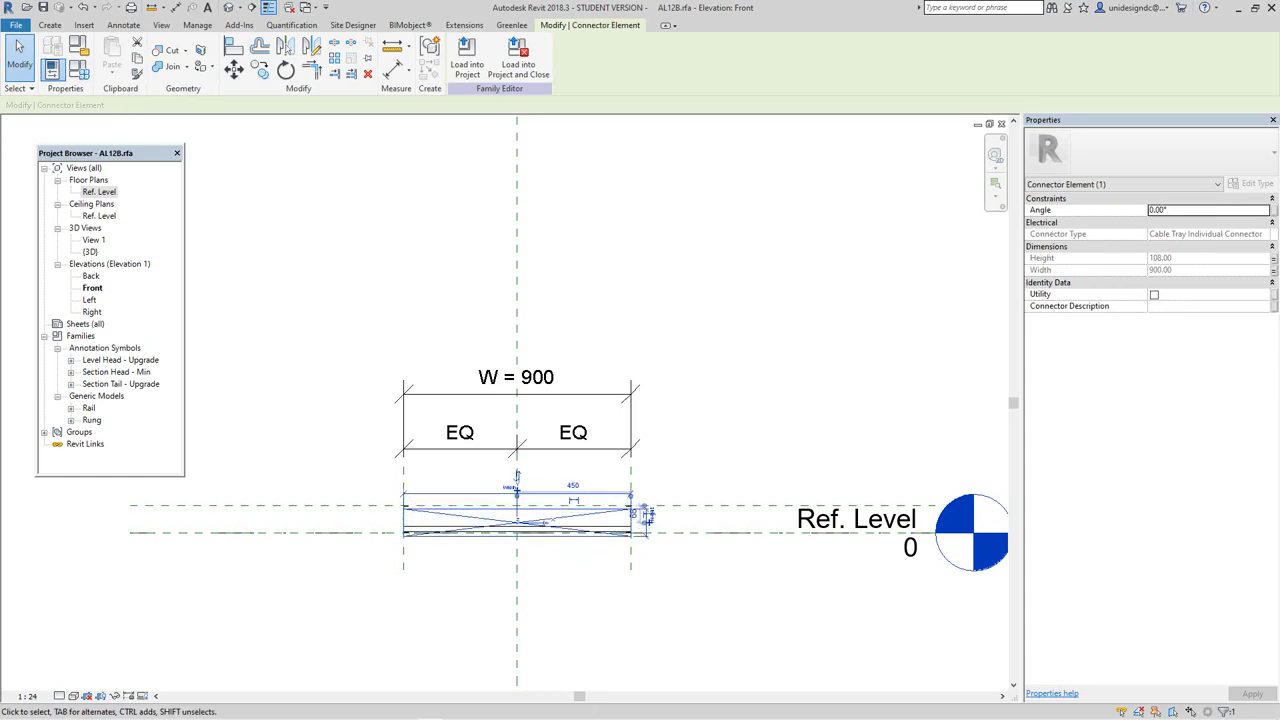
scroll(552, 524, "up", 3)
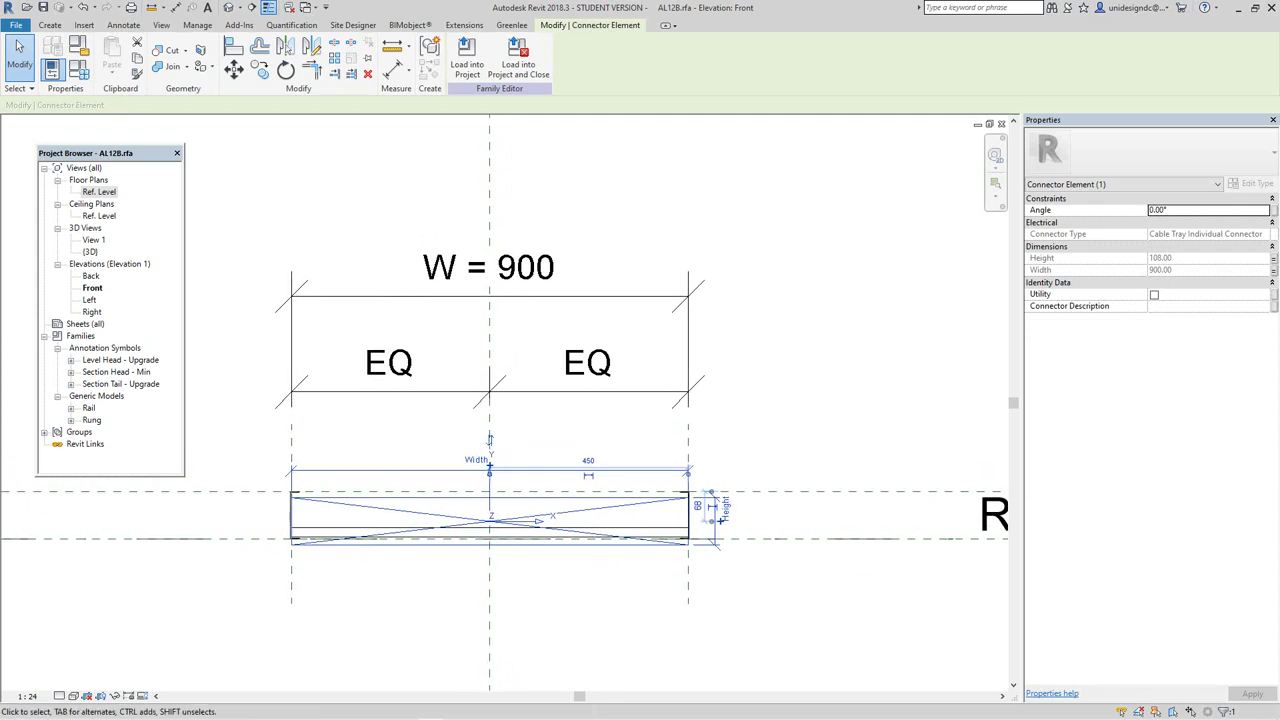
key("Up")
key("Up")
key("Up")
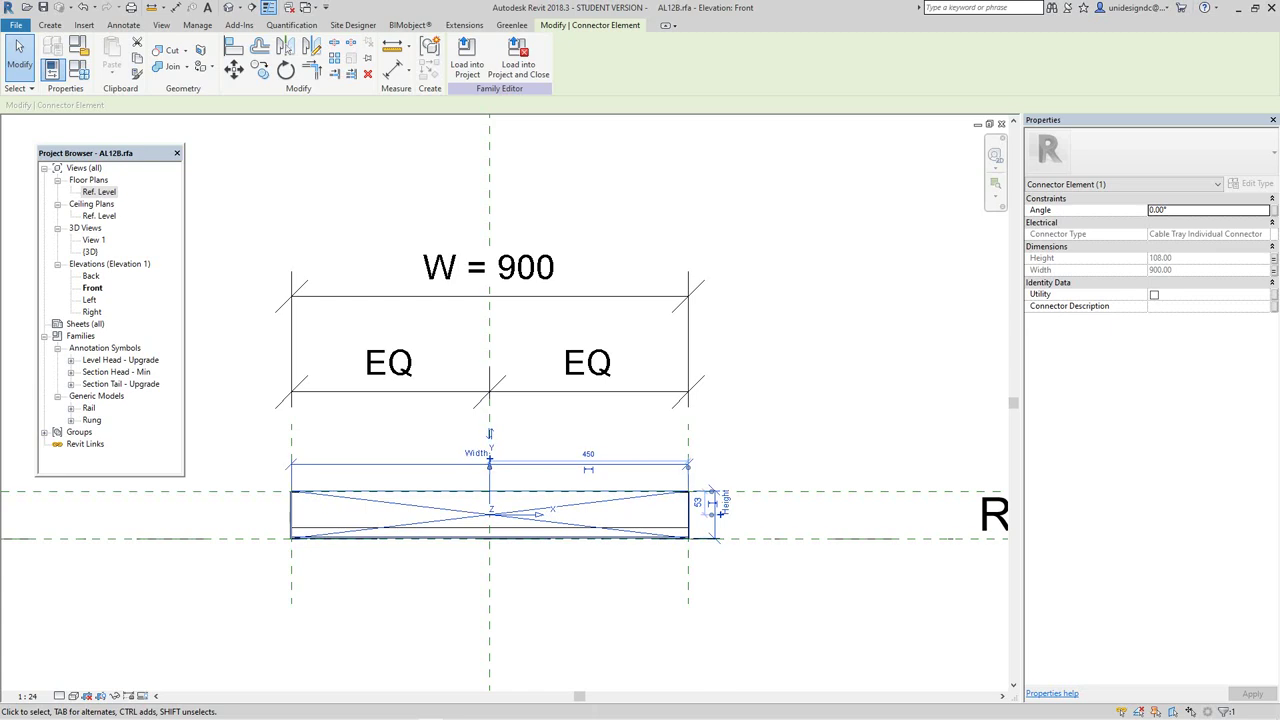
key("Down")
key("Up")
scroll(462, 467, "up", 3)
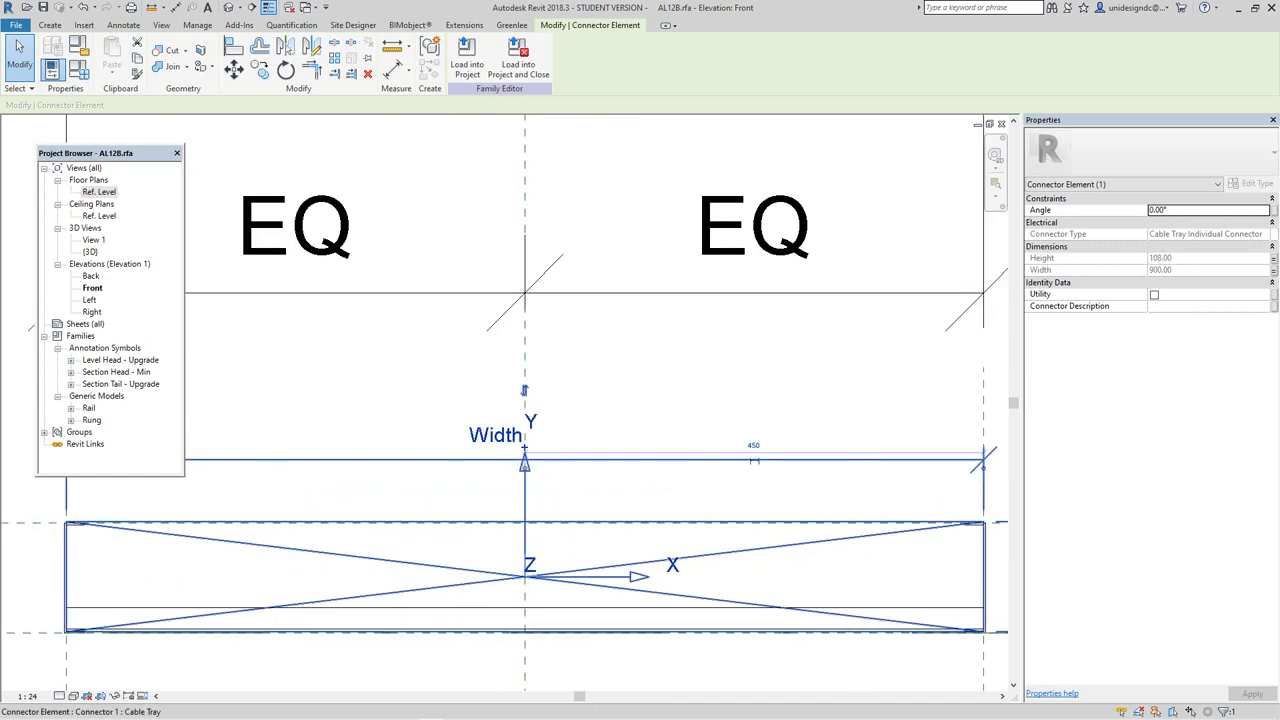
Inspect the connector's alignment with the ladder end in the Front elevation and in the {3D} view.
middle_click_drag(462, 520, 573, 468)
scroll(652, 439, "down", 6)
scroll(553, 494, "down", 1)
key("Escape")
scroll(553, 494, "down", 1)
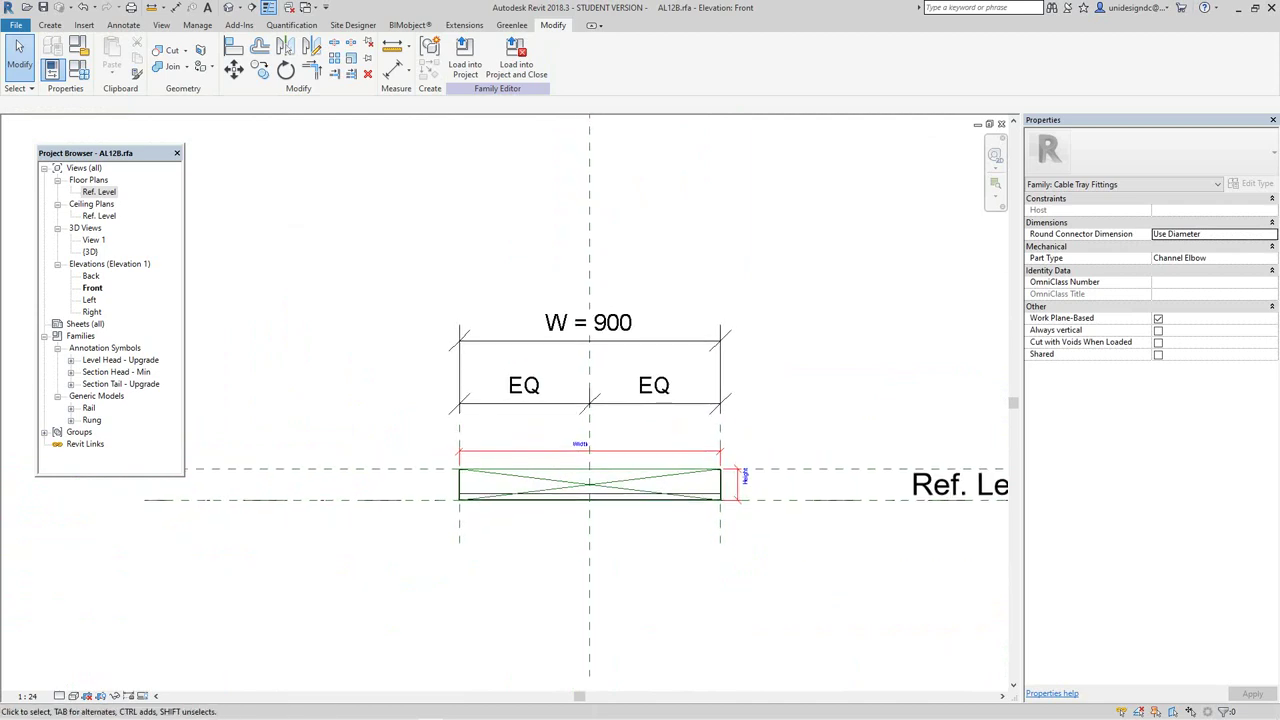
left_click(229, 7)
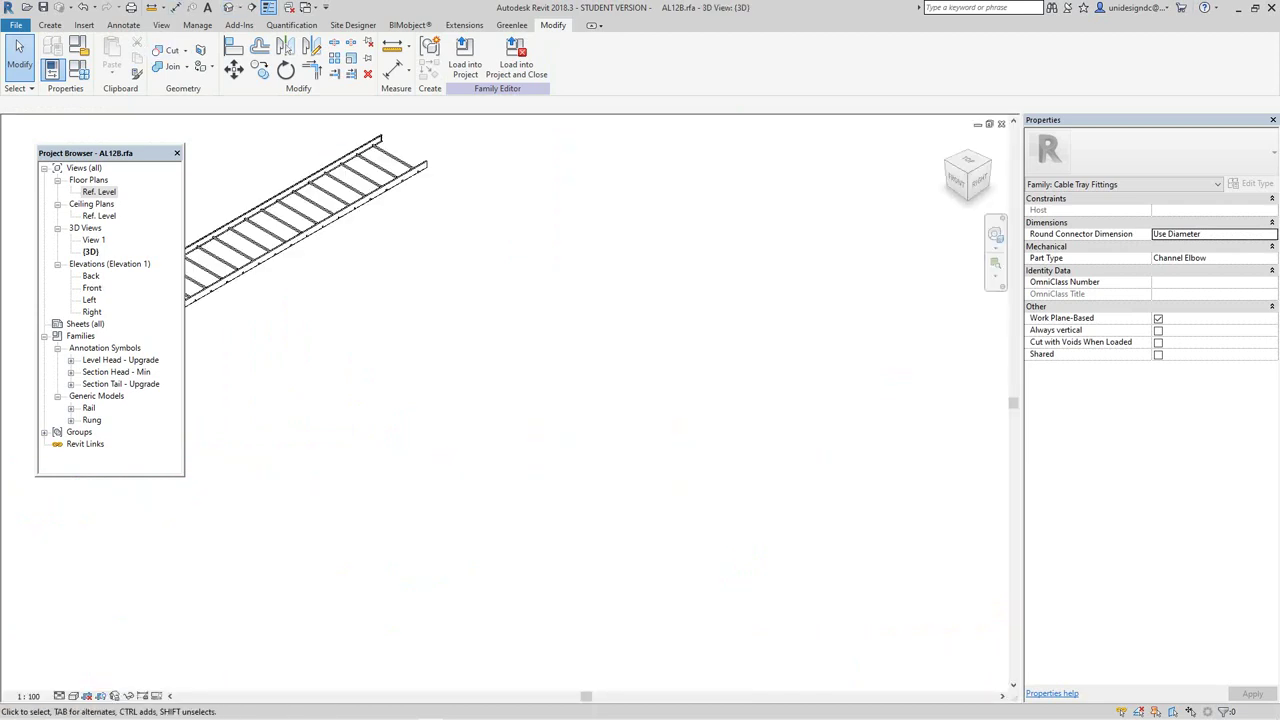
scroll(400, 398, "up", 8)
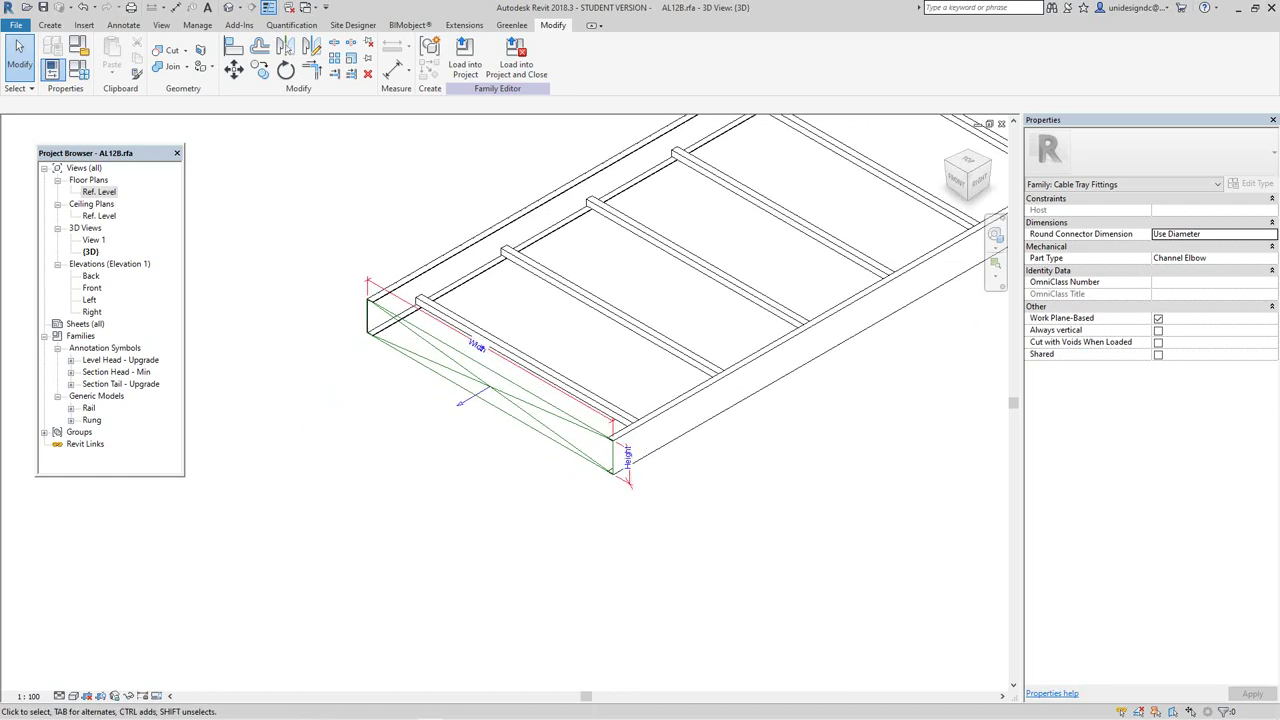
scroll(426, 367, "down", 8)
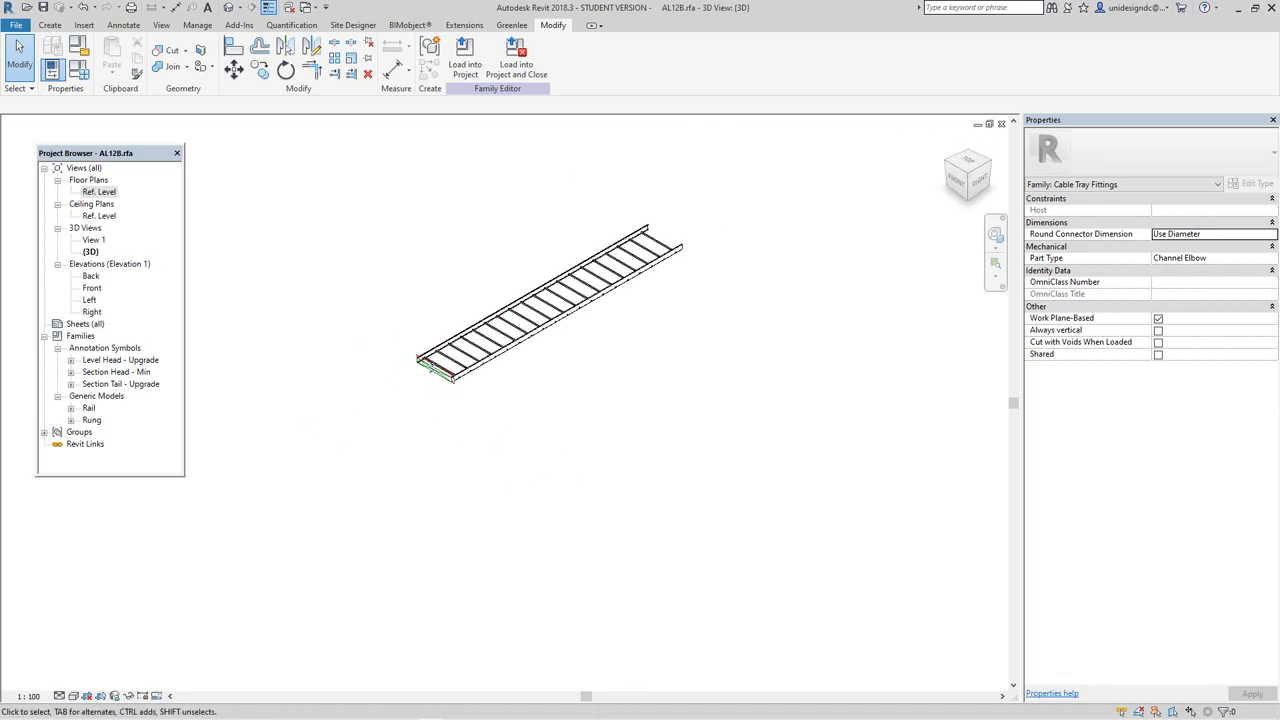
In the Ref. Level floor plan, name the reference plane at the ladder's far end Back.
double_click(99, 192)
scroll(490, 308, "down", 2)
middle_click_drag(490, 308, 611, 635)
scroll(410, 518, "up", 5)
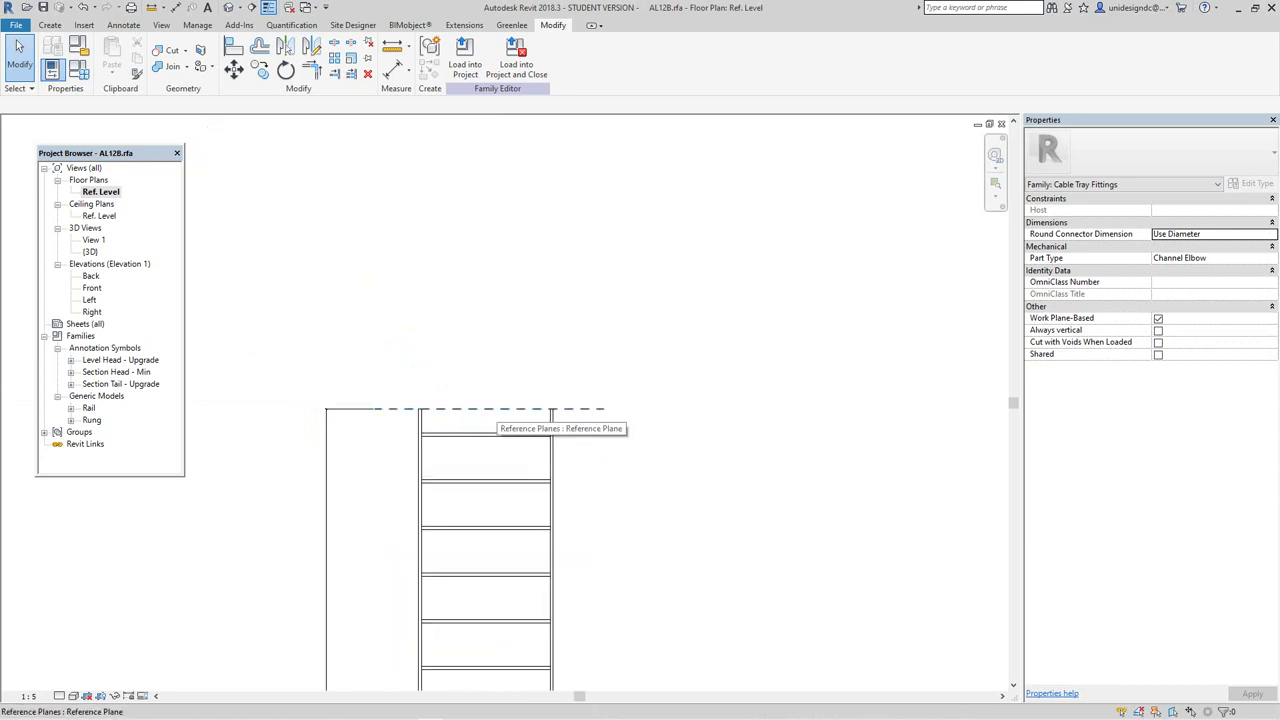
scroll(500, 490, "down", 3)
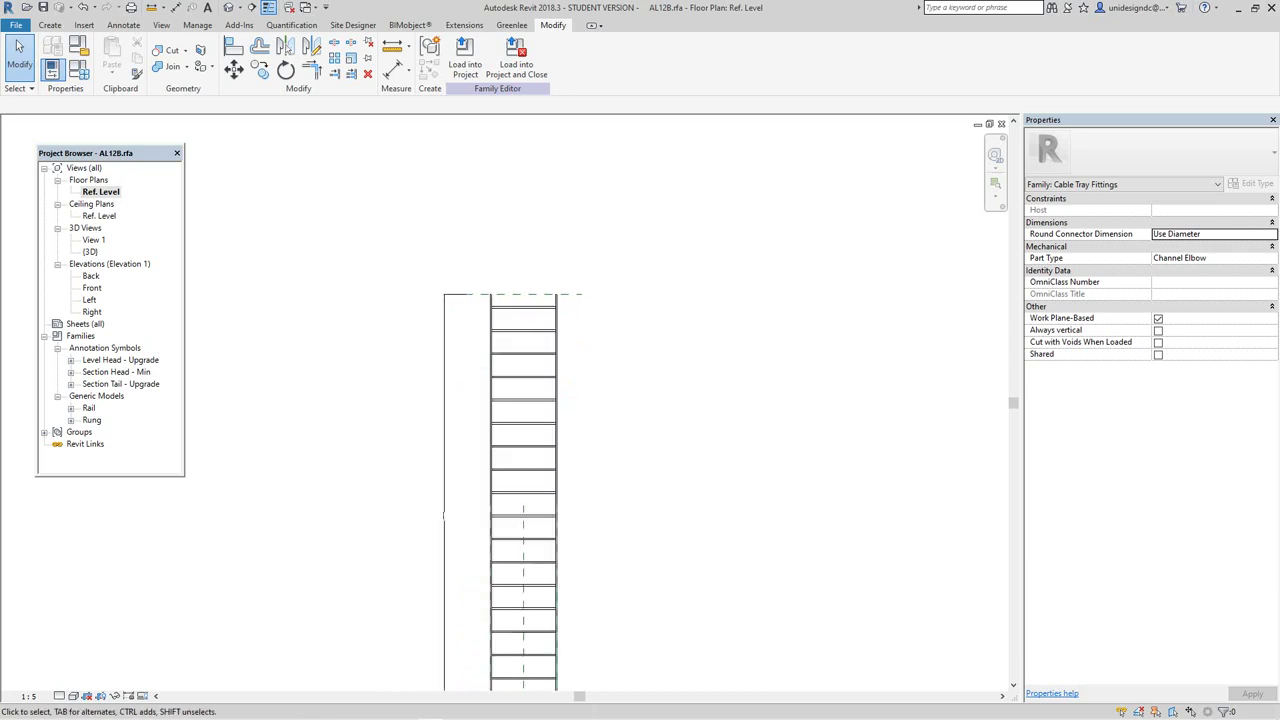
scroll(444, 516, "up", 3)
scroll(610, 329, "up", 1)
left_click(604, 284)
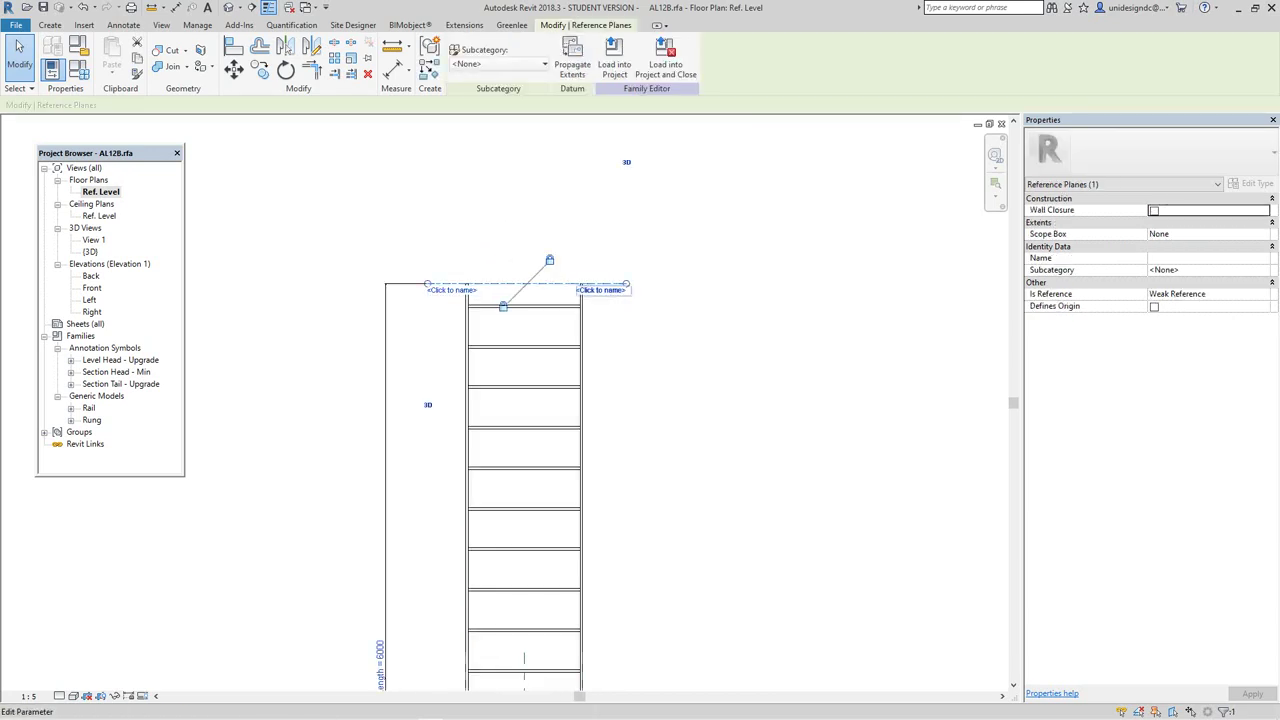
left_click(602, 290)
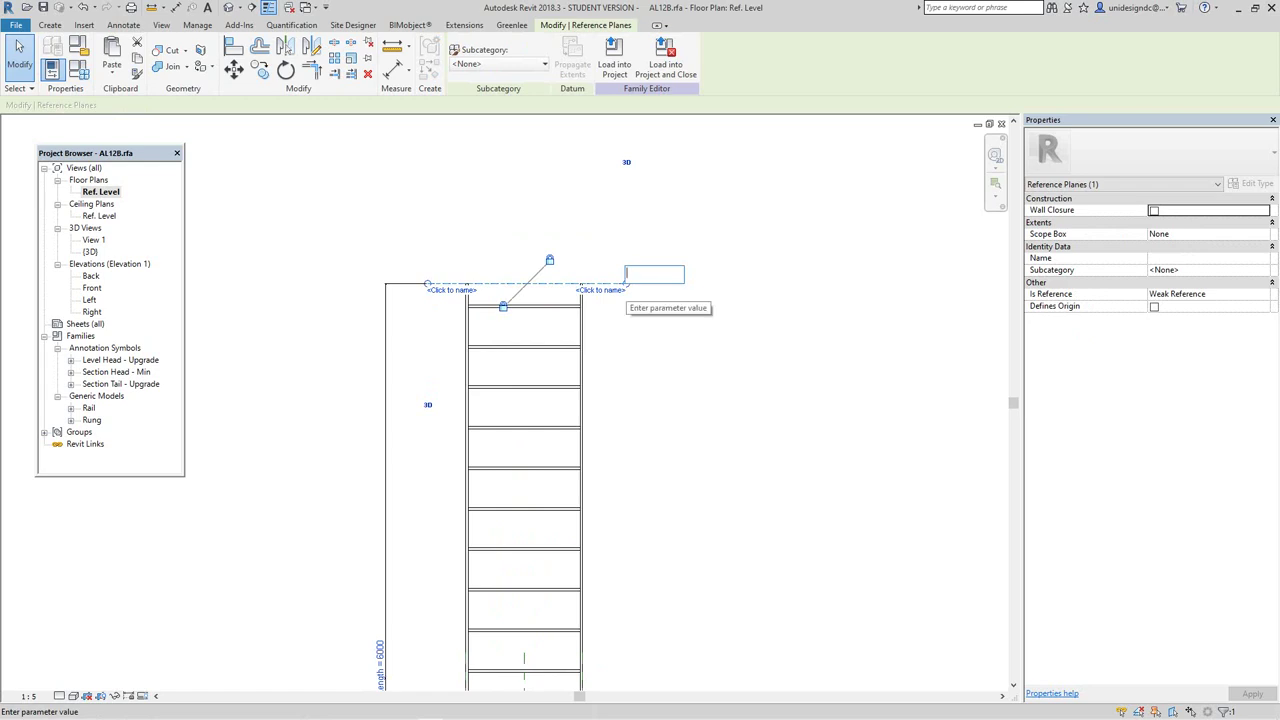
type("back")
key("BackSpace")
key("BackSpace")
key("BackSpace")
key("BackSpace")
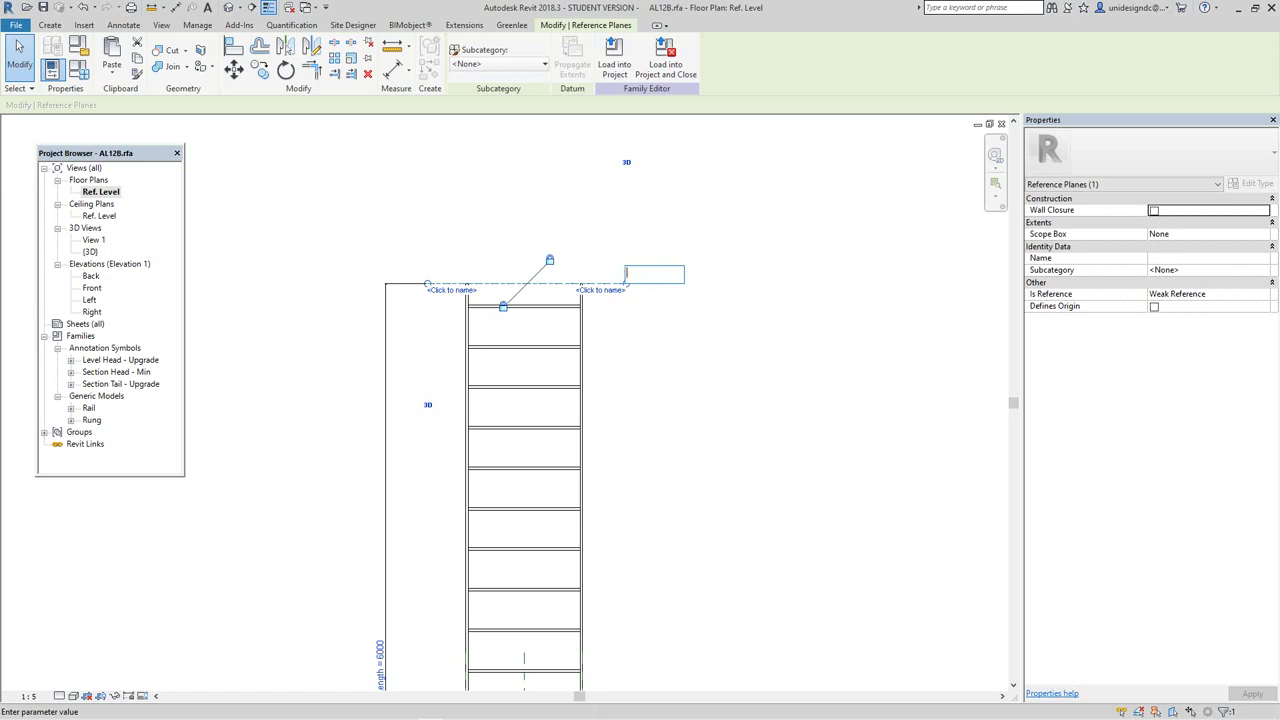
type("Back")
key("Return")
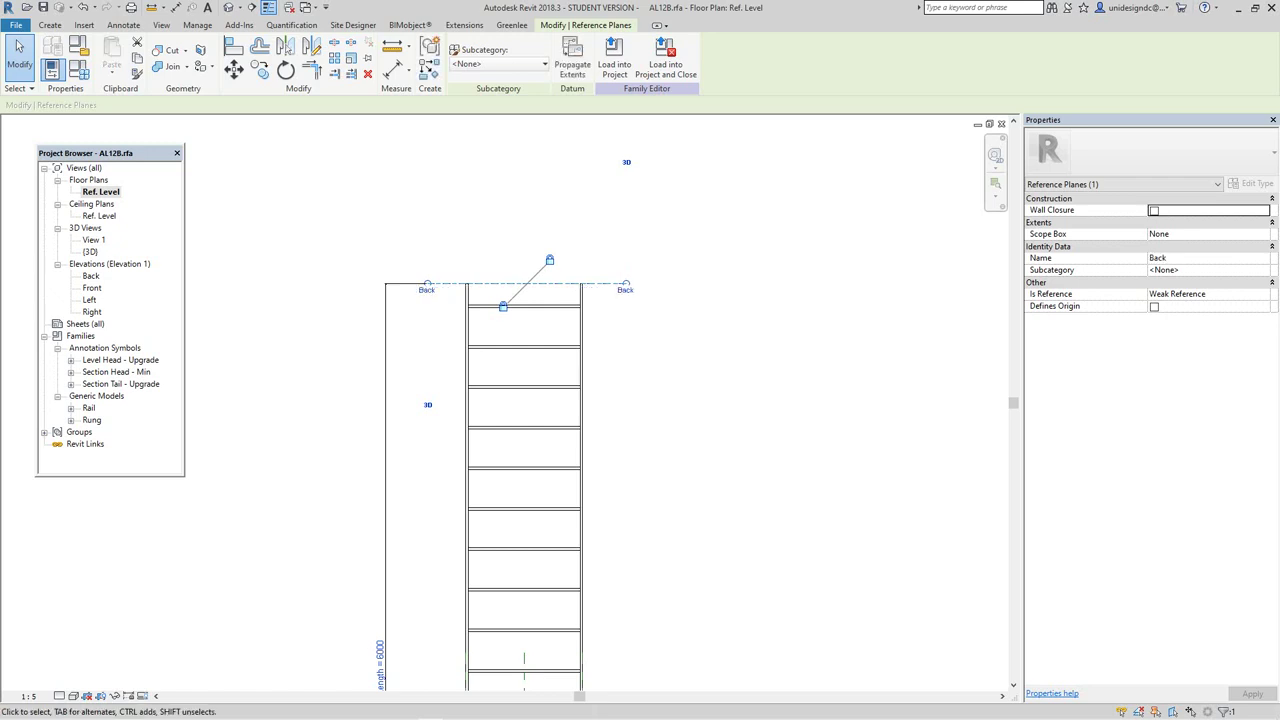
key("Escape")
scroll(472, 260, "down", 1)
scroll(496, 252, "down", 1)
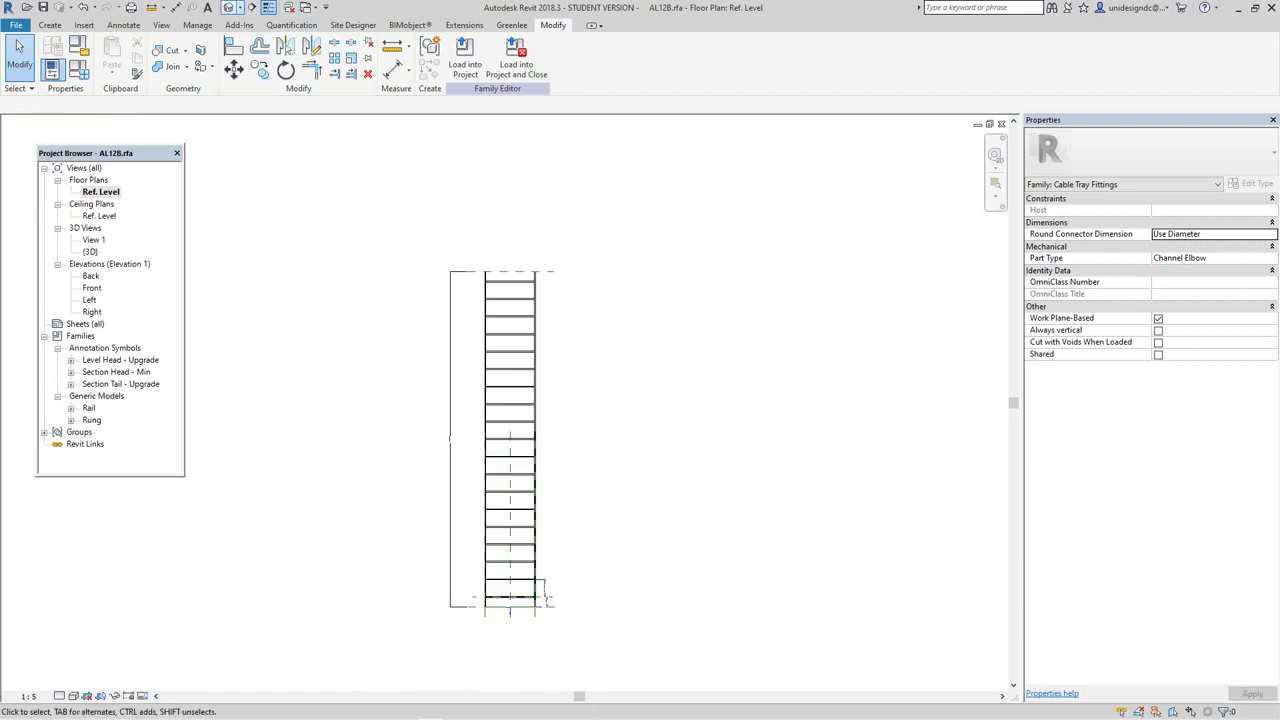
In the {3D} view, place a cable tray connector by work plane on Reference Plane : Back at the ladder's far end.
left_click(229, 8)
middle_click_drag(540, 300, 550, 387)
scroll(700, 280, "up", 3)
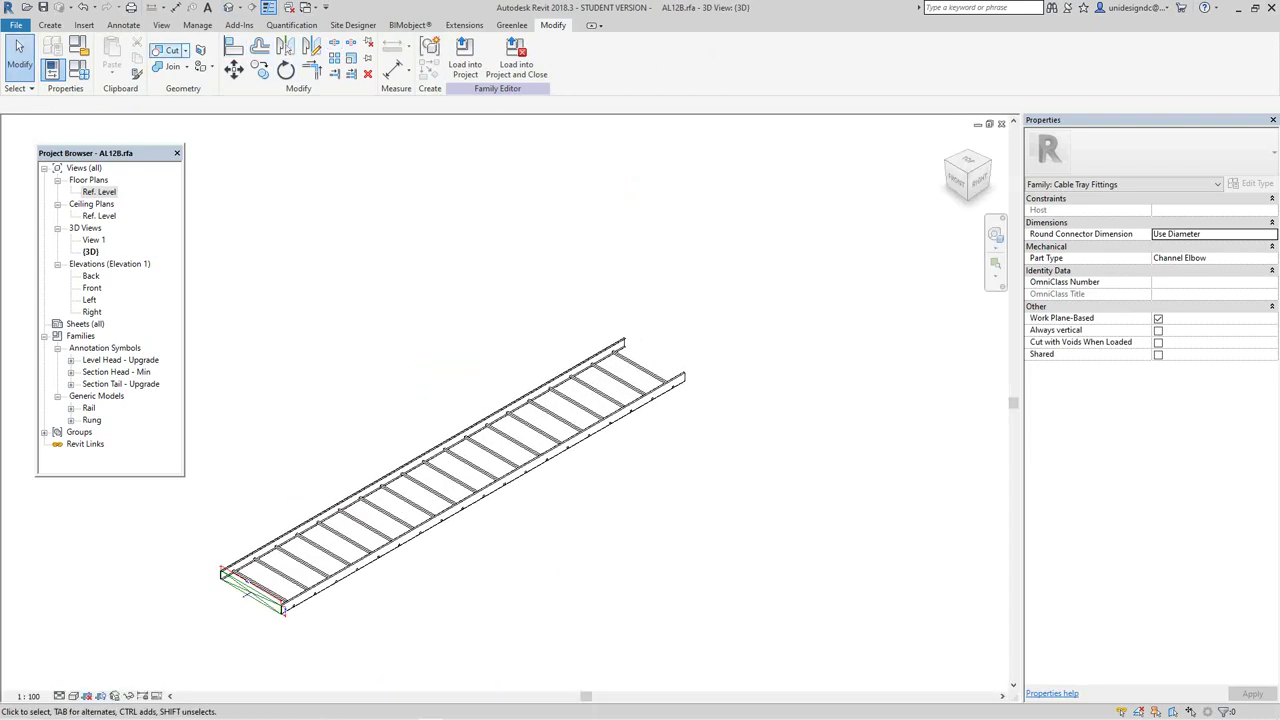
left_click(49, 25)
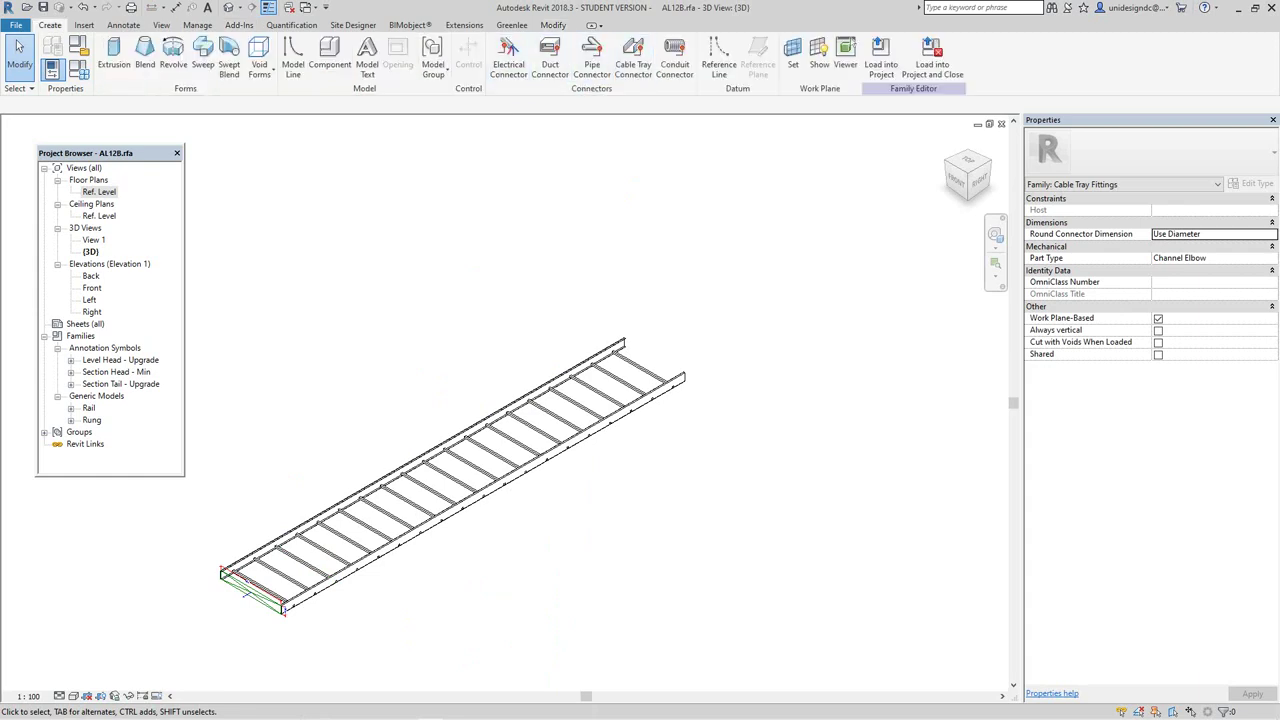
left_click(633, 60)
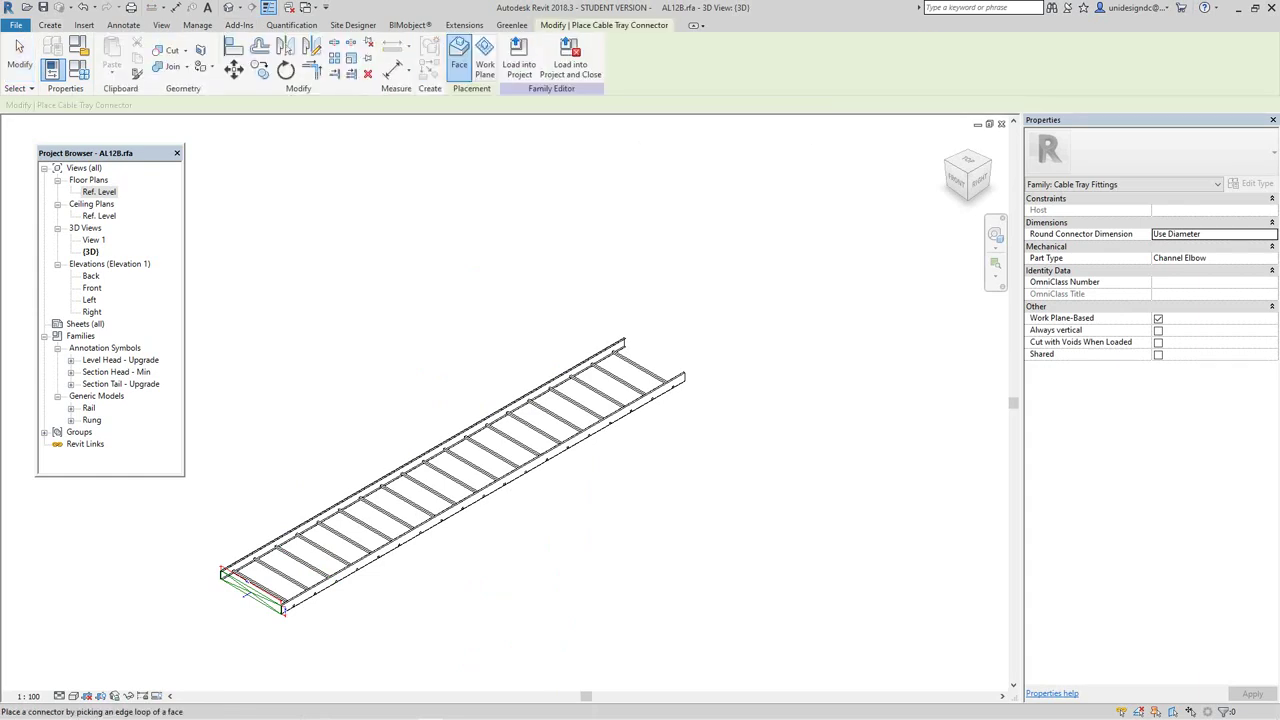
scroll(718, 308, "up", 1)
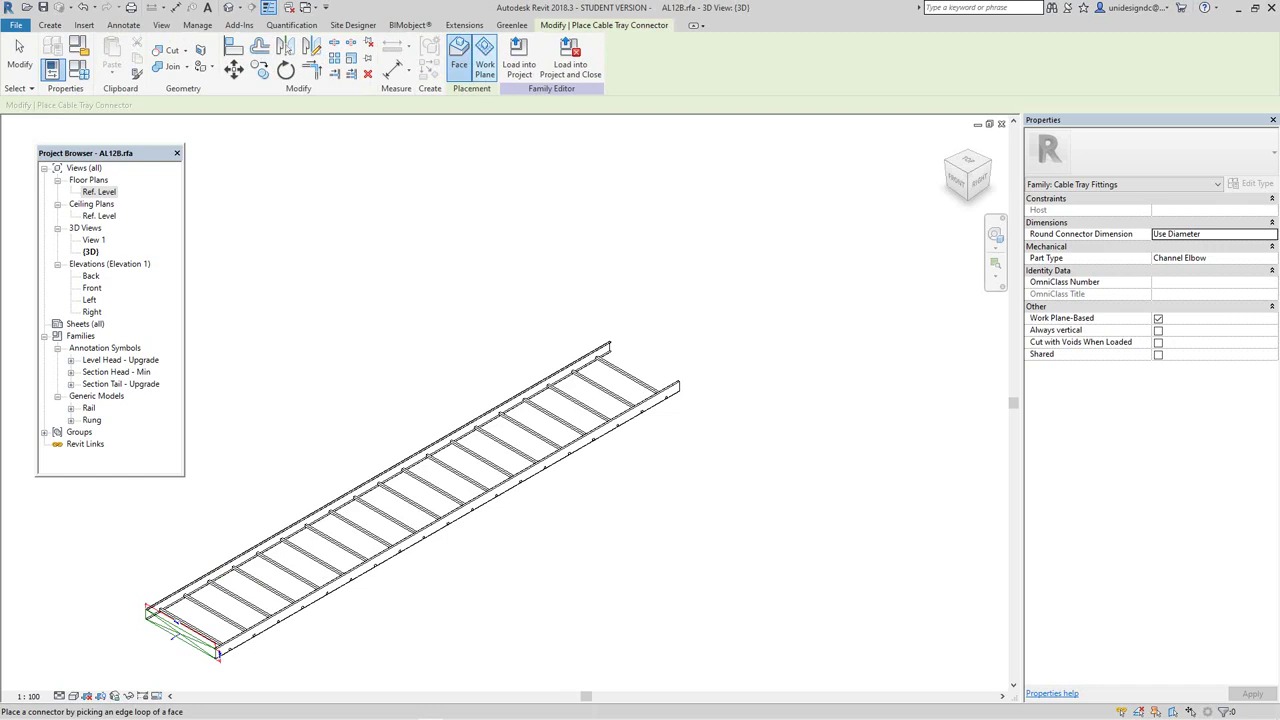
left_click(484, 60)
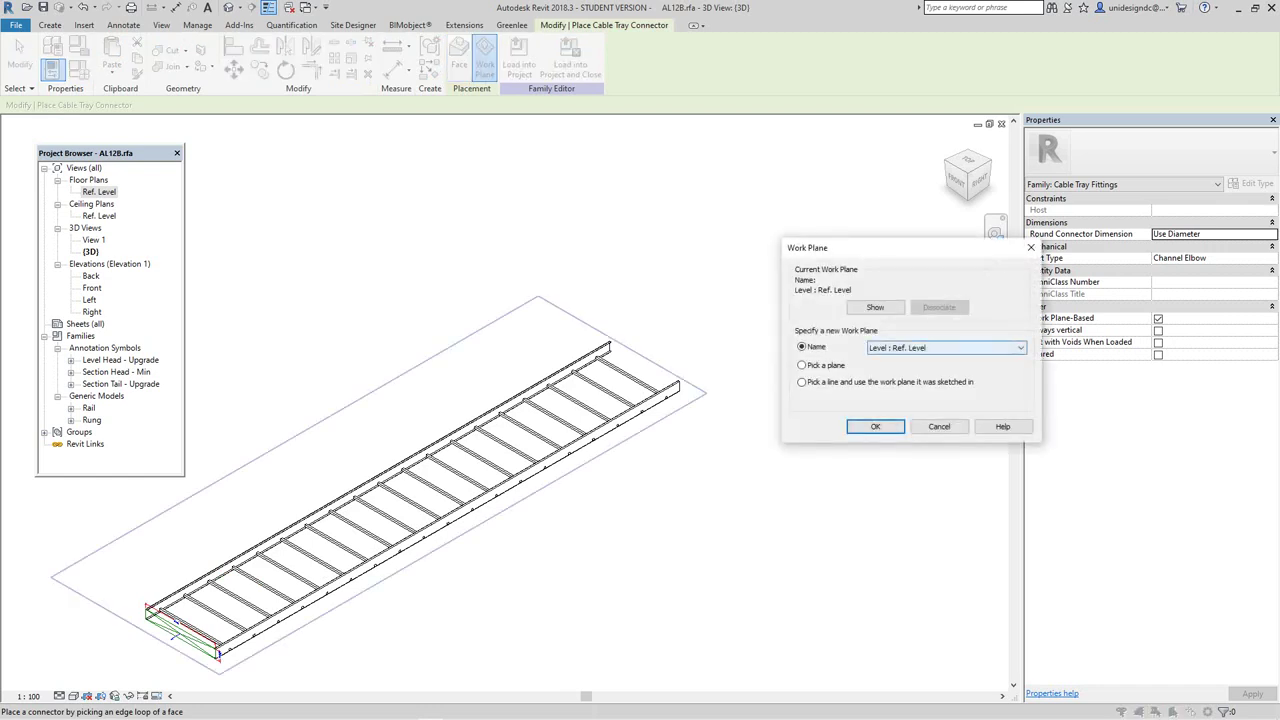
left_click(945, 347)
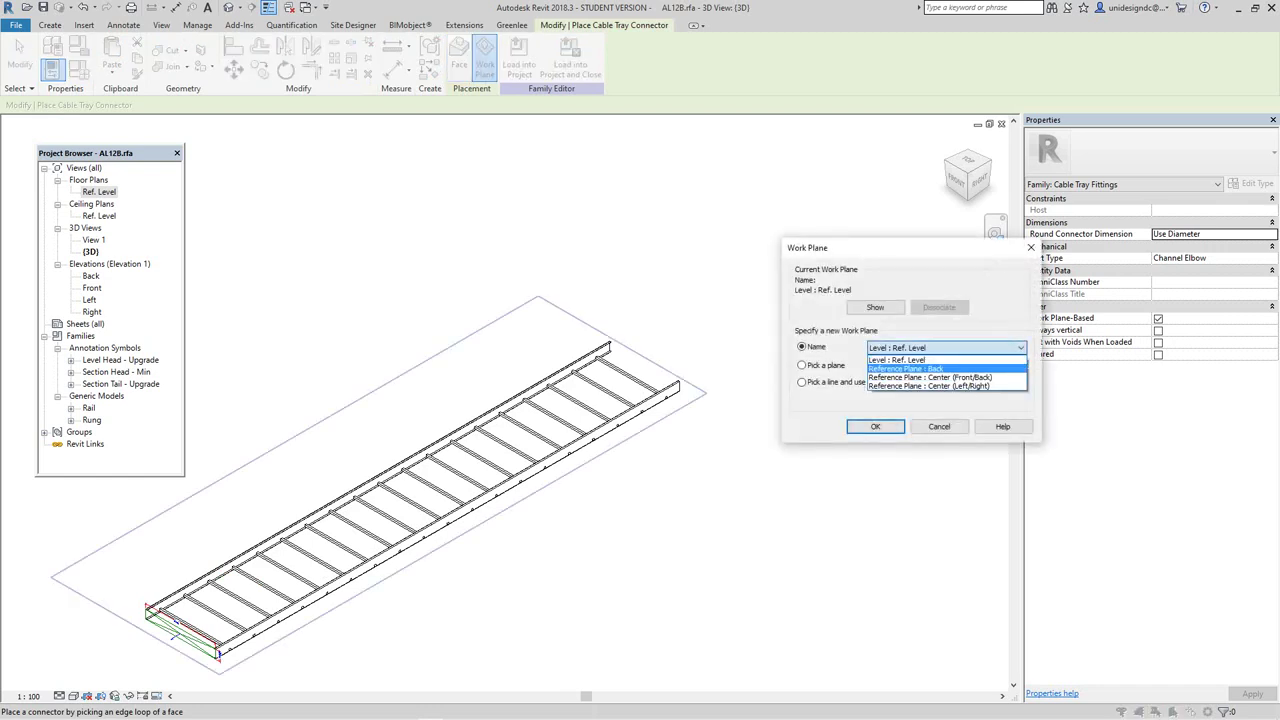
left_click(905, 368)
left_click(875, 426)
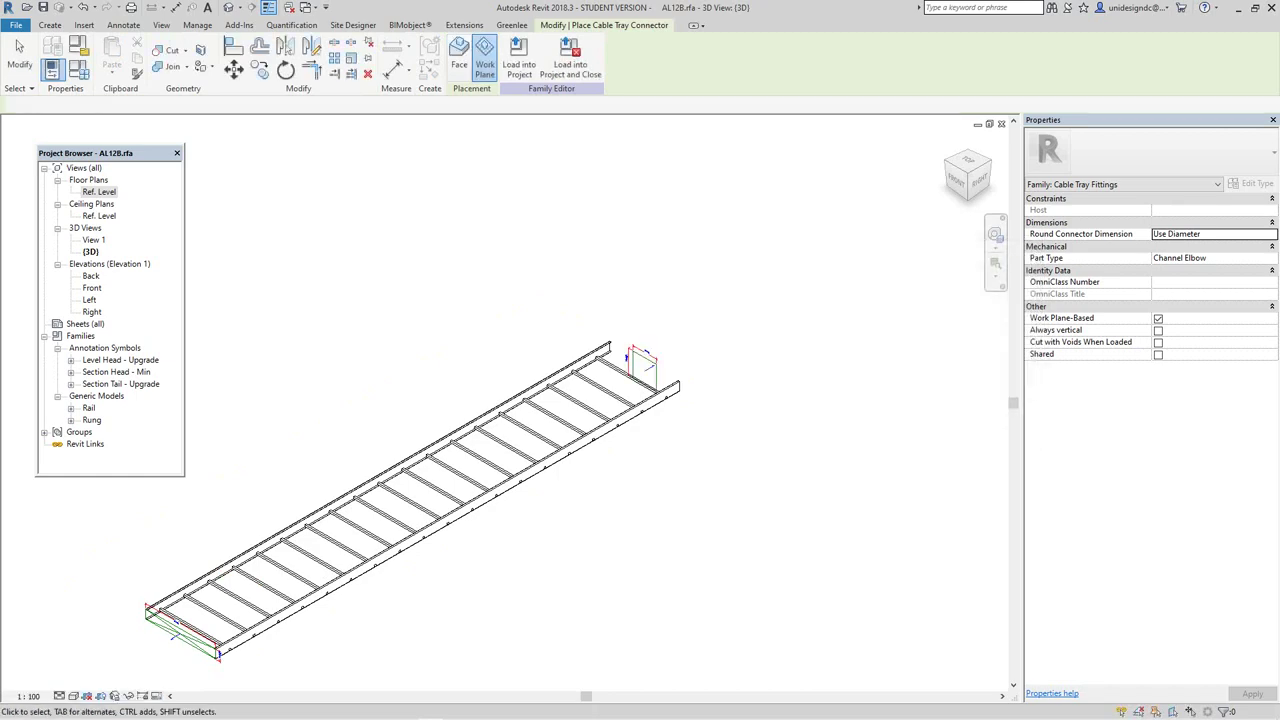
Associate the far-end cable tray connector's Height with the family parameter H.
scroll(660, 374, "up", 3)
scroll(650, 349, "up", 4)
scroll(655, 349, "down", 3)
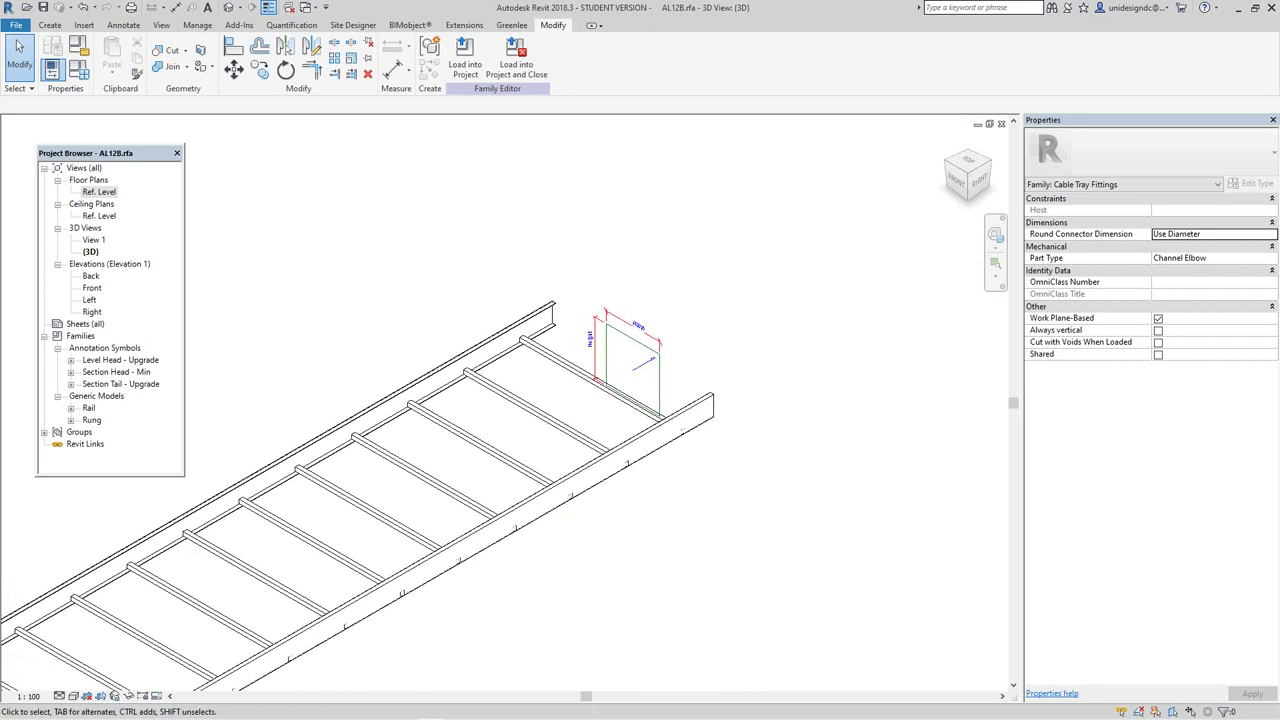
left_click(636, 330)
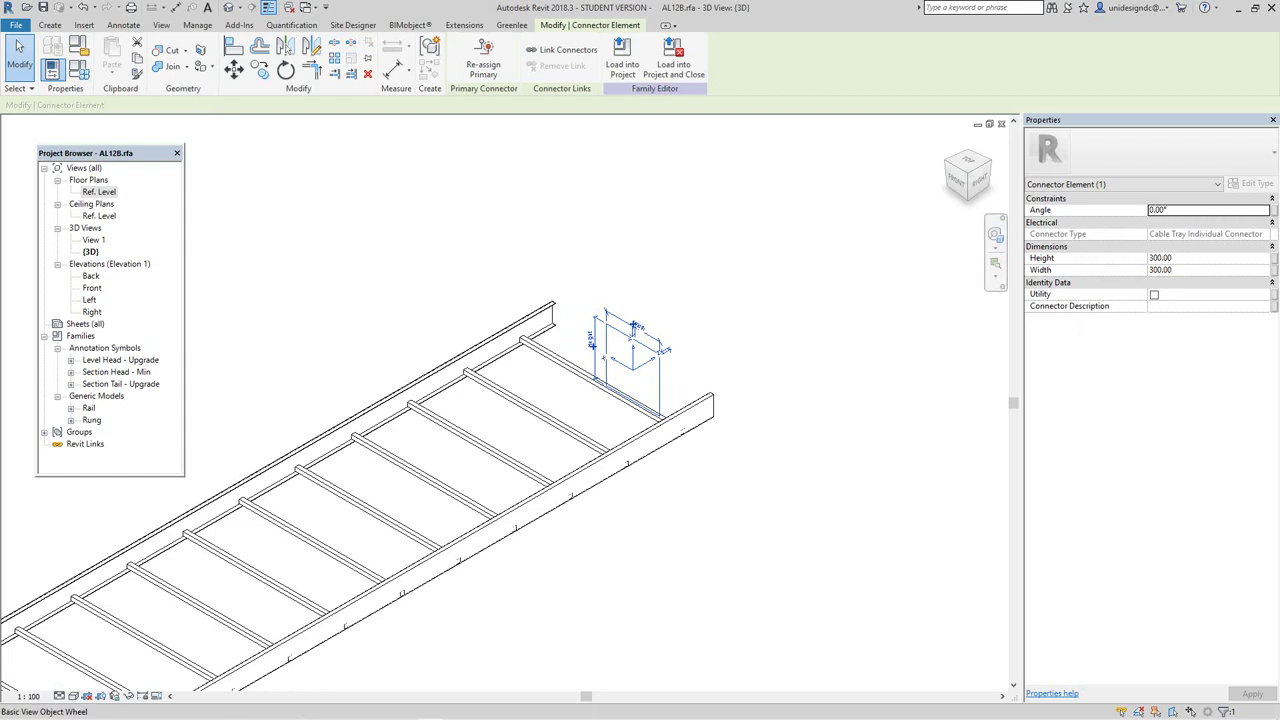
left_click(1274, 258)
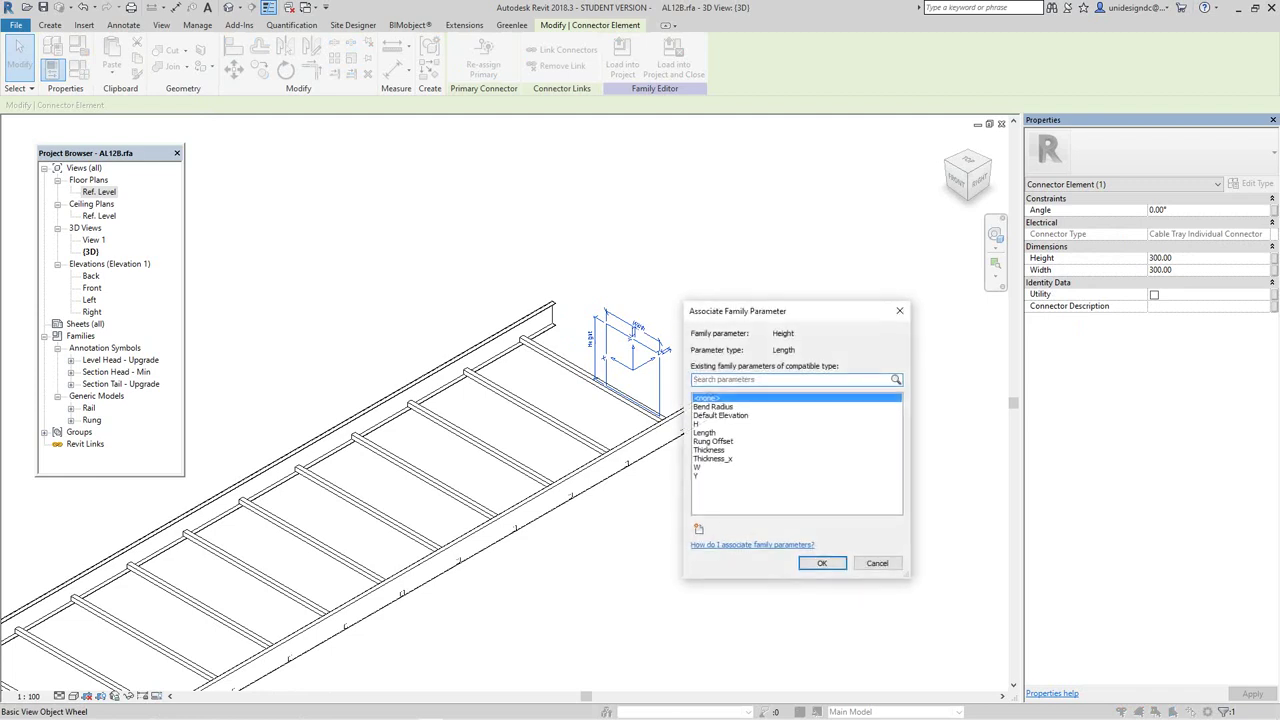
left_click(697, 424)
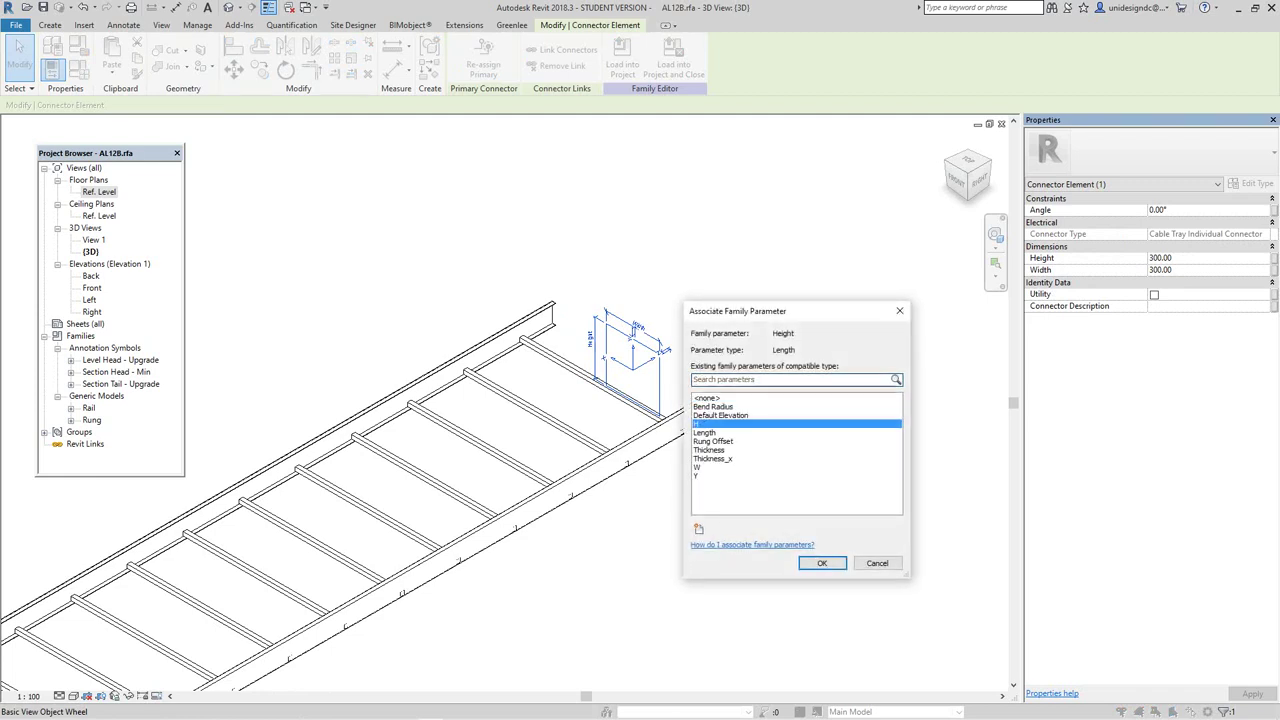
left_click(822, 563)
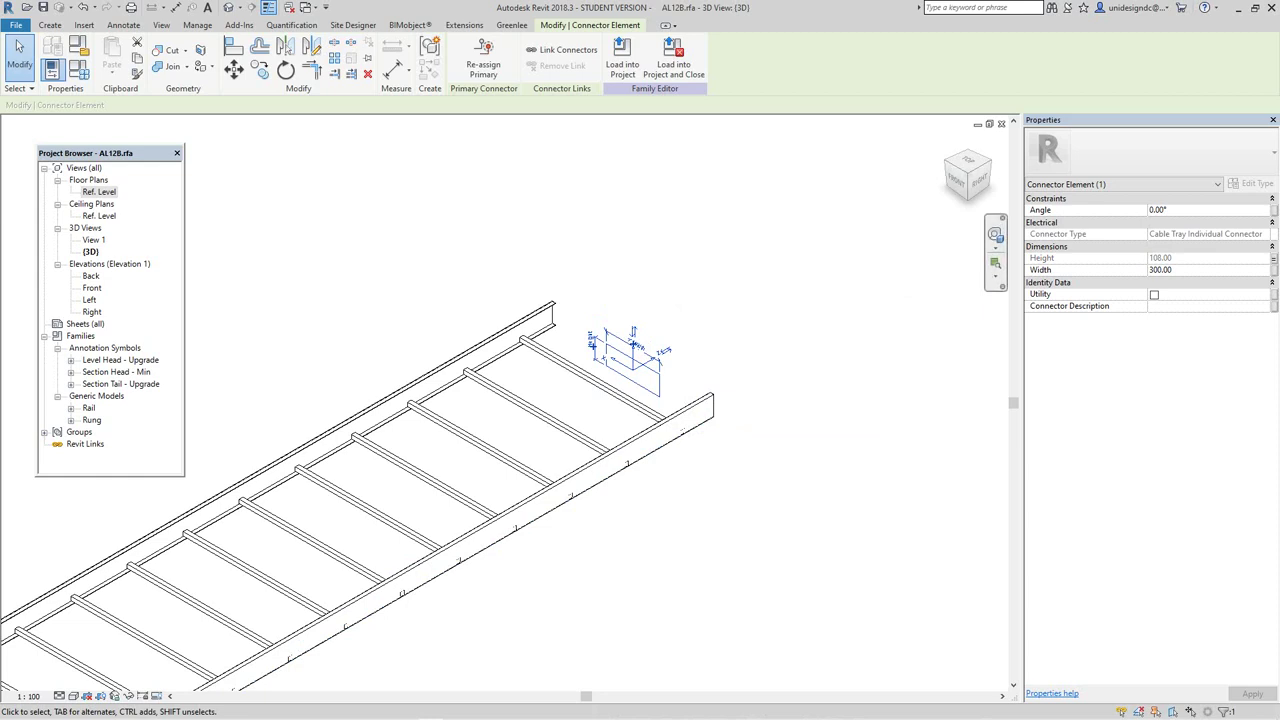
Associate the far-end cable tray connector's Width with the family parameter W.
left_click(1273, 270)
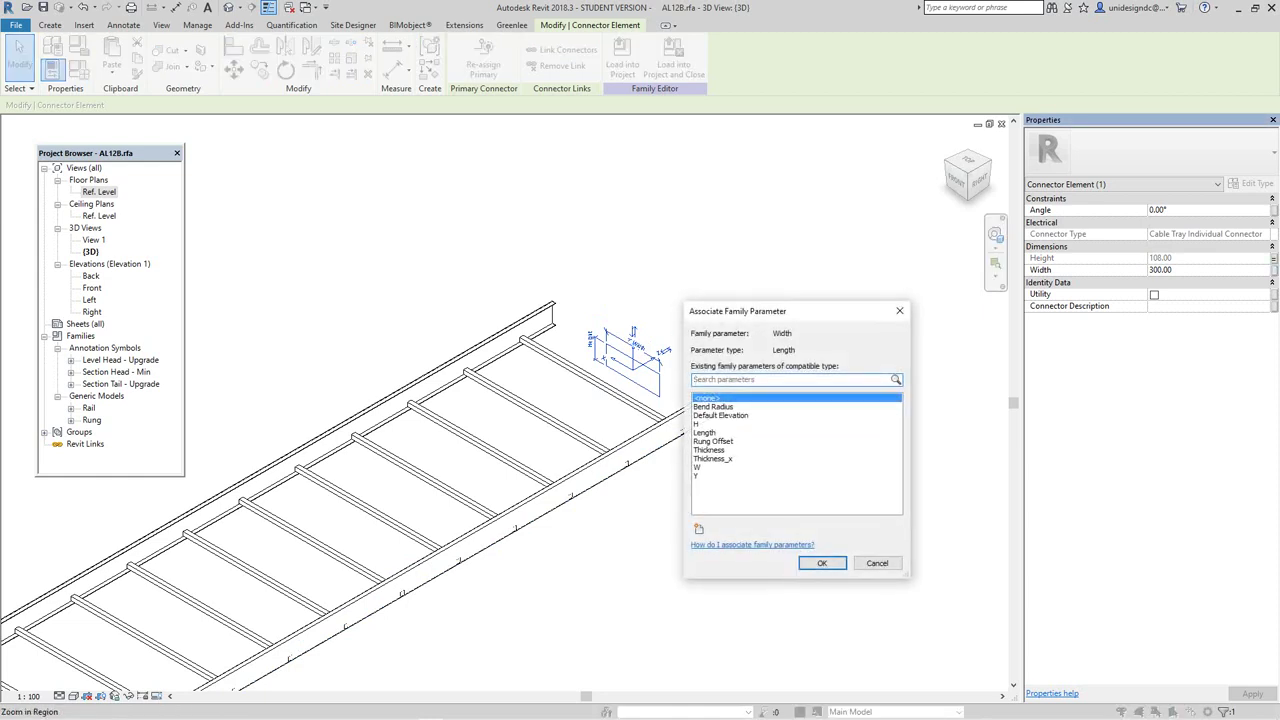
left_click(697, 467)
left_click(822, 563)
key("Escape")
scroll(762, 352, "down", 3)
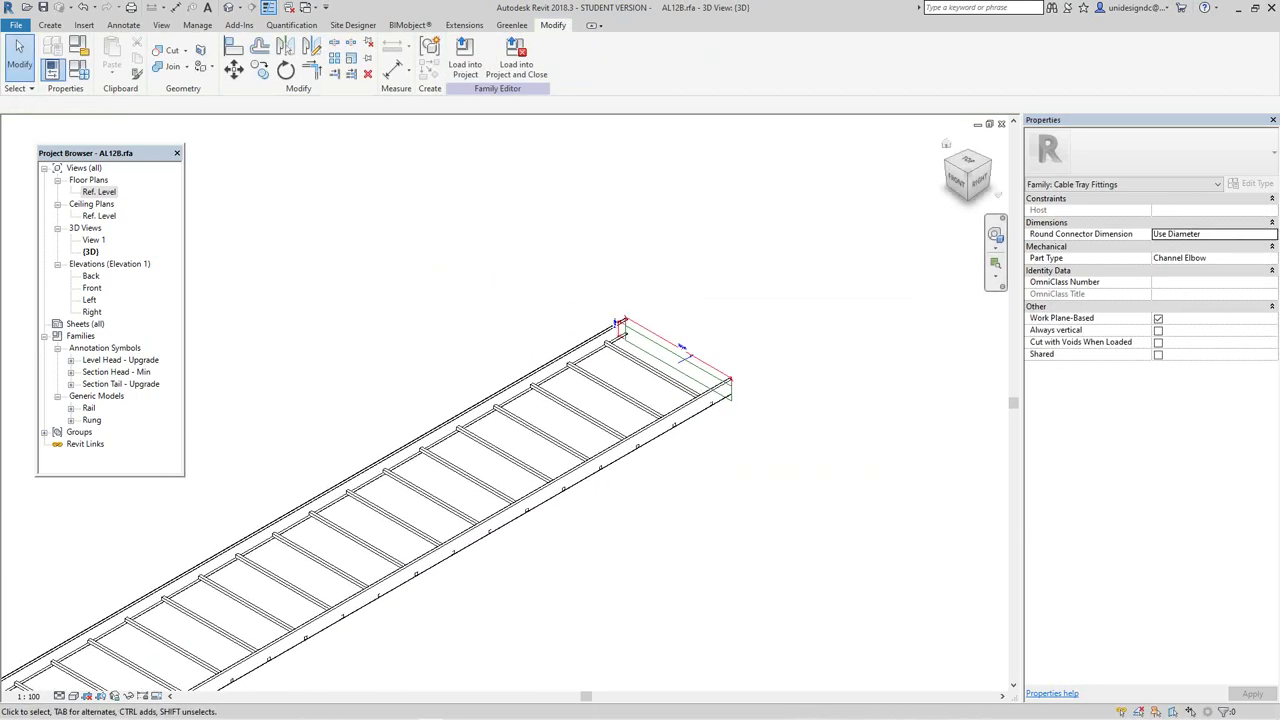
Nudge the far-end cable tray connector upward until its outline lines up with the ladder's end profile.
mouse_move(980, 181)
left_mouse_down()
mouse_move(896, 181)
mouse_move(898, 153)
left_mouse_up()
scroll(745, 577, "up", 3)
middle_click_drag(745, 577, 775, 454)
scroll(590, 602, "up", 4)
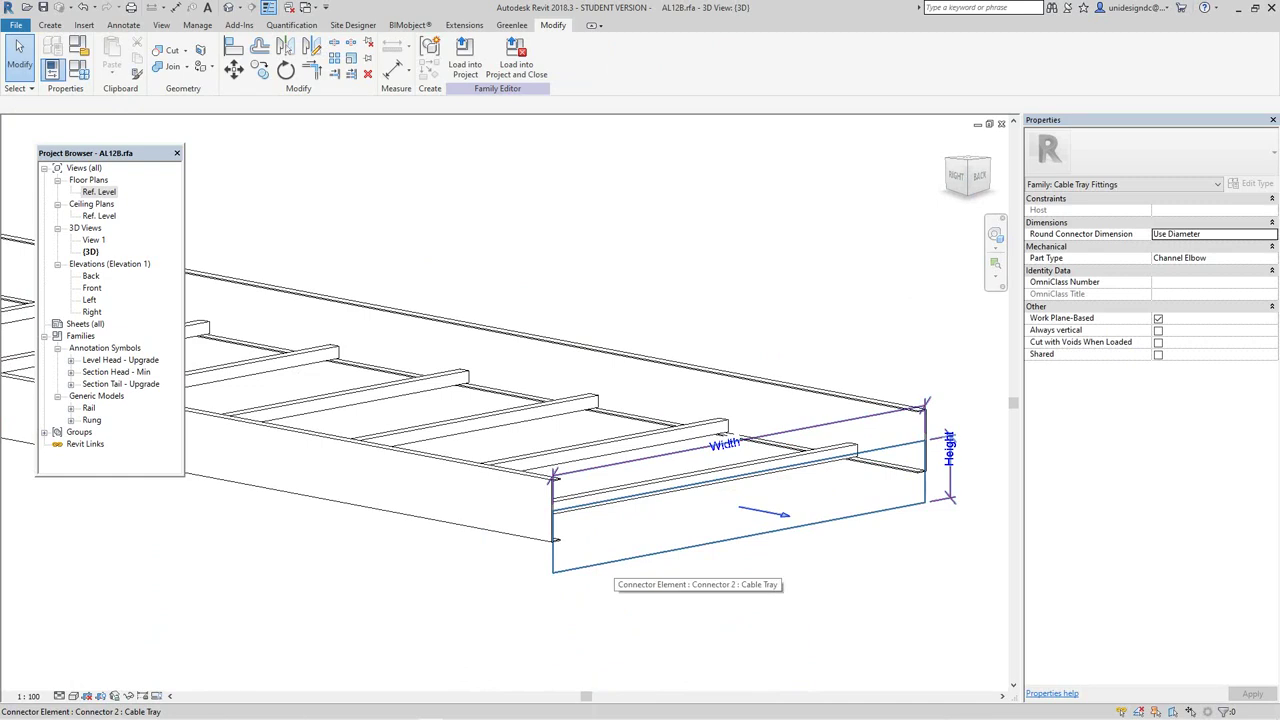
scroll(605, 562, "up", 2)
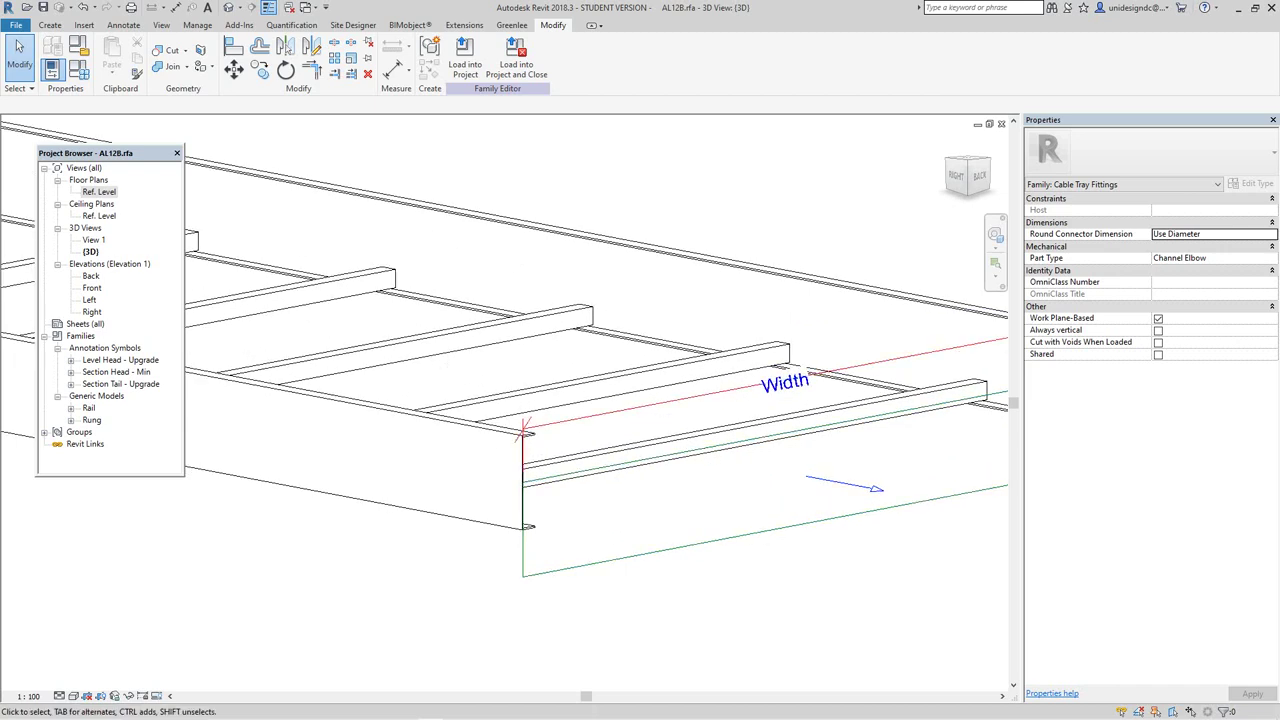
left_click(612, 558)
key("Up")
key("Up")
key("Up")
key("Up")
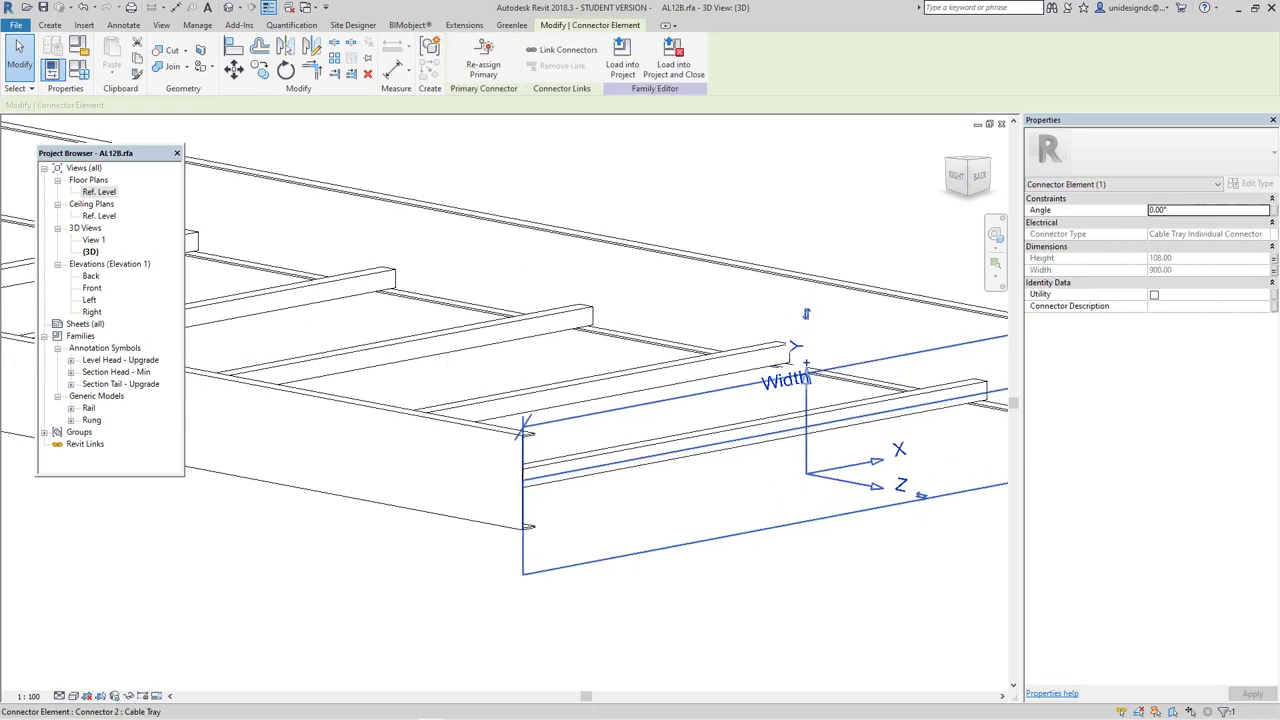
key("Up")
key("Up")
key("Up")
key("Up")
key("Up")
key("Up")
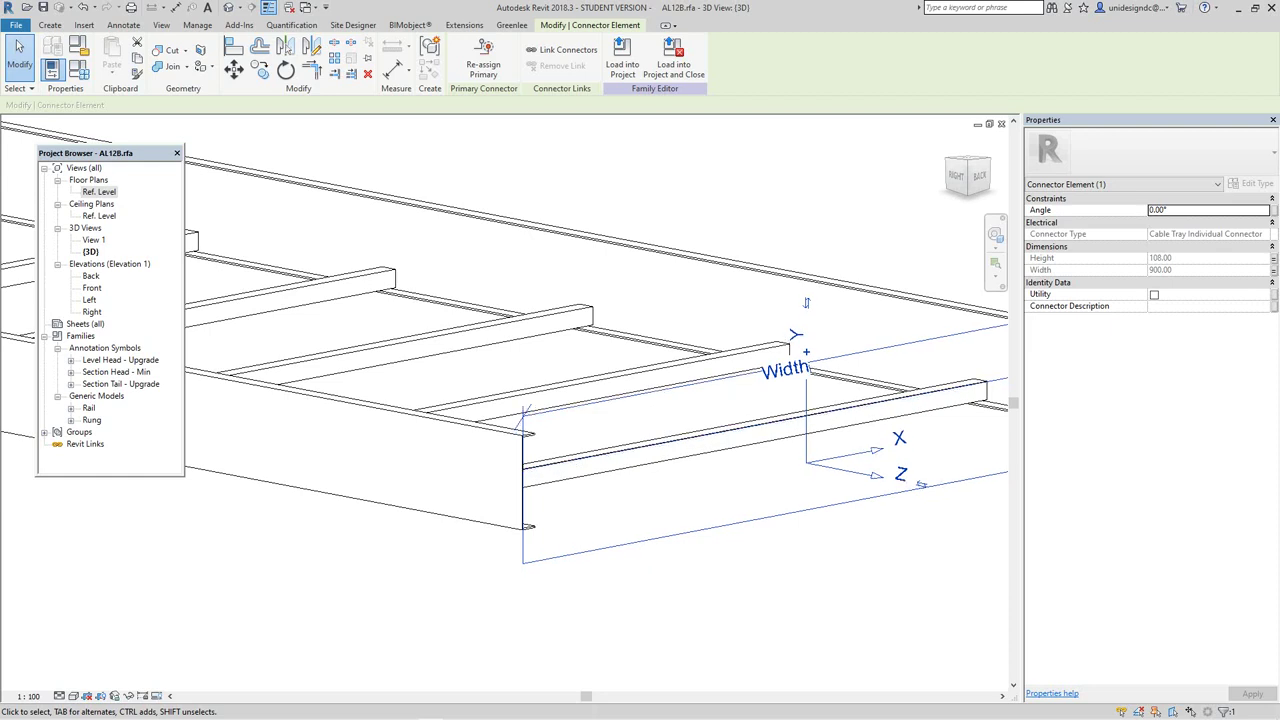
key("Up")
key("Up")
key("Up")
key("Up")
key("Up")
key("Up")
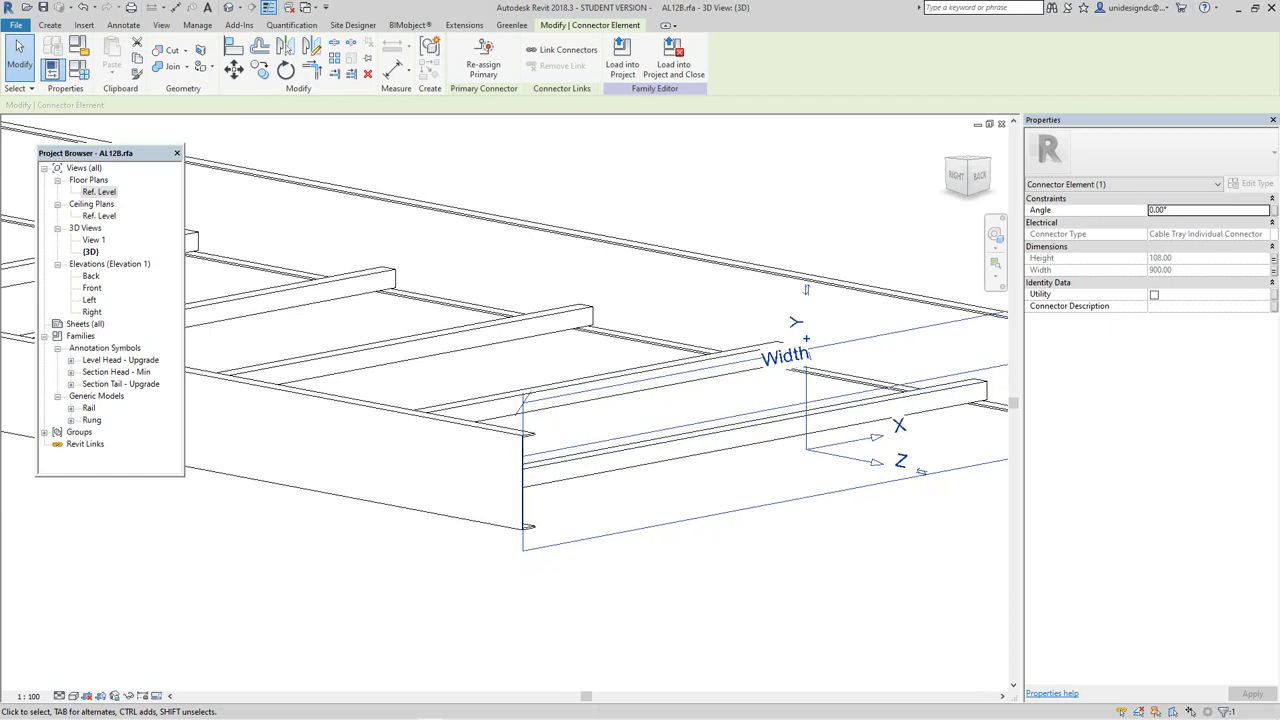
key("Up")
key("Up")
key("Up")
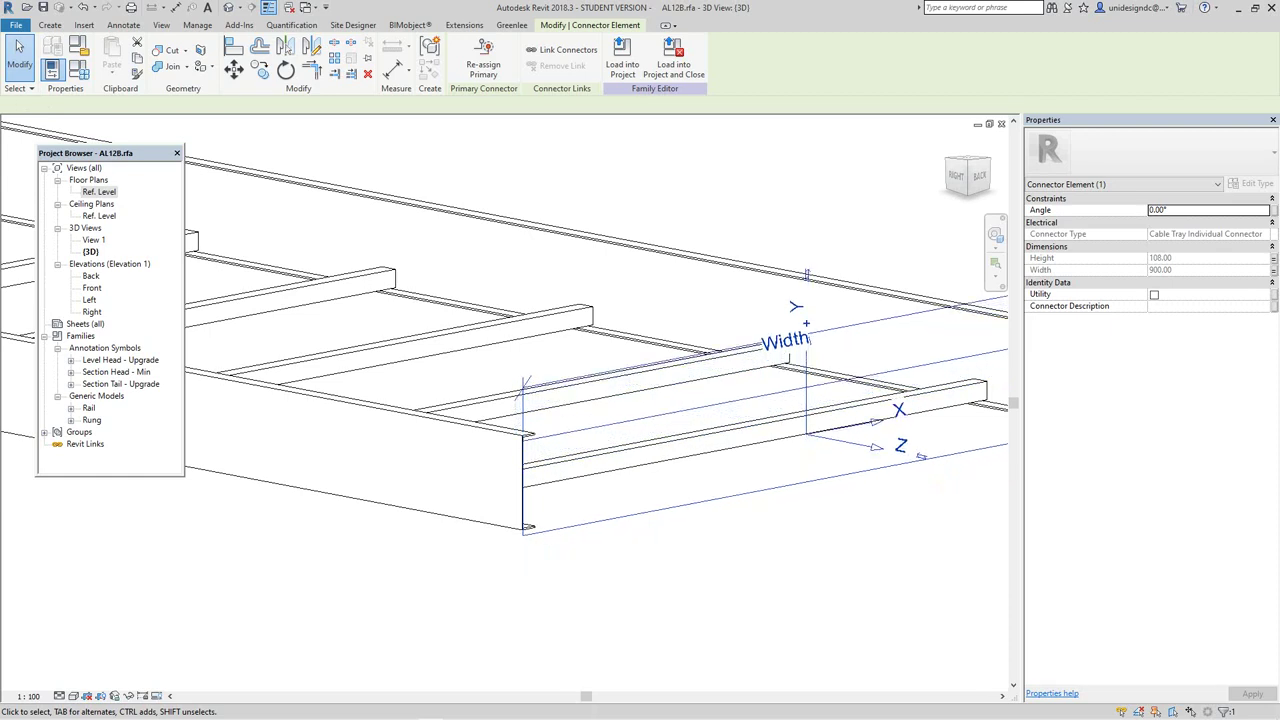
key("Up")
key("Down")
scroll(815, 260, "down", 3)
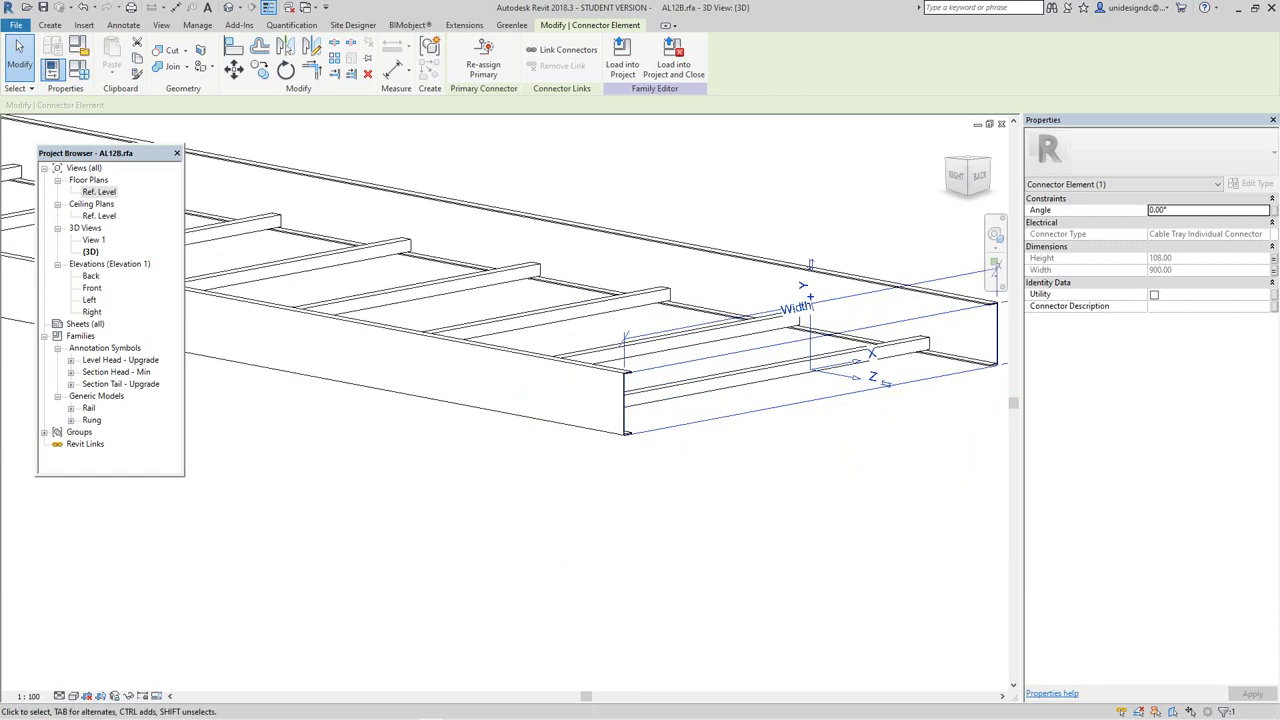
key("Escape")
scroll(808, 215, "down", 1)
middle_click_drag(472, 316, 449, 395)
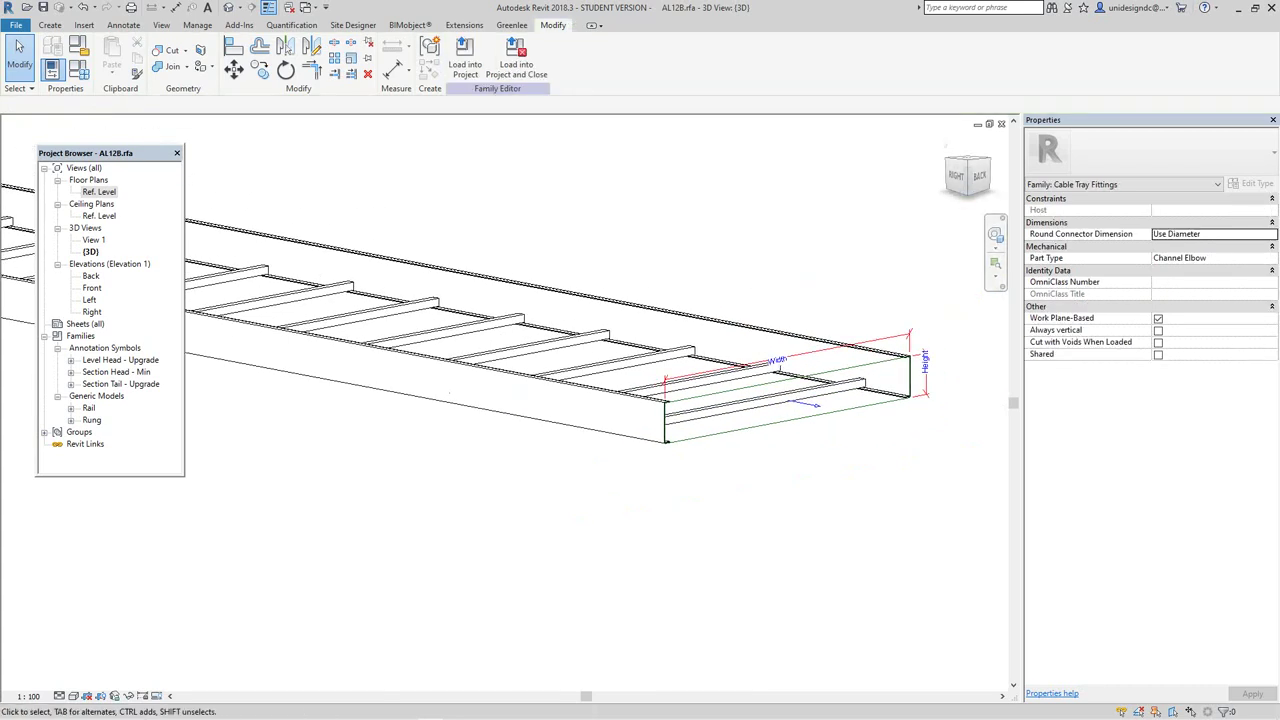
In the Ref. Level floor plan, examine the cable tray connectors at both ends of the ladder.
double_click(99, 216)
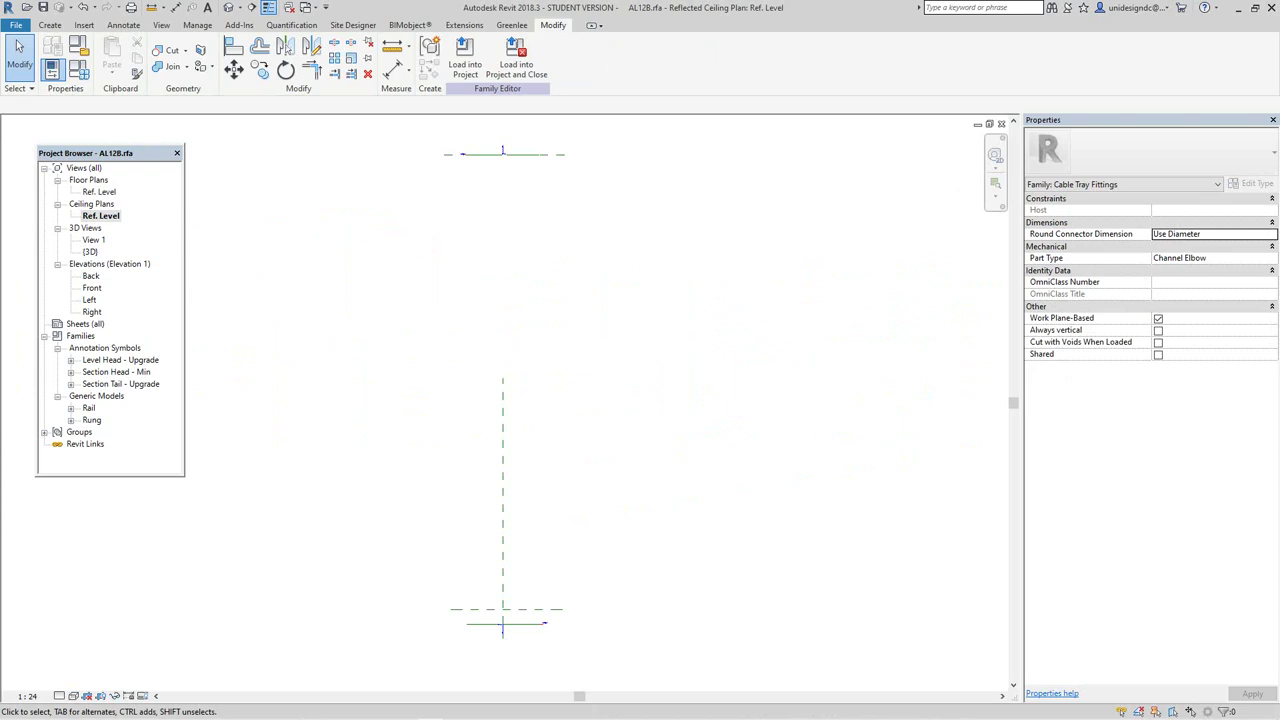
double_click(99, 192)
scroll(508, 373, "down", 1)
middle_click_drag(508, 373, 508, 367)
scroll(530, 545, "up", 5)
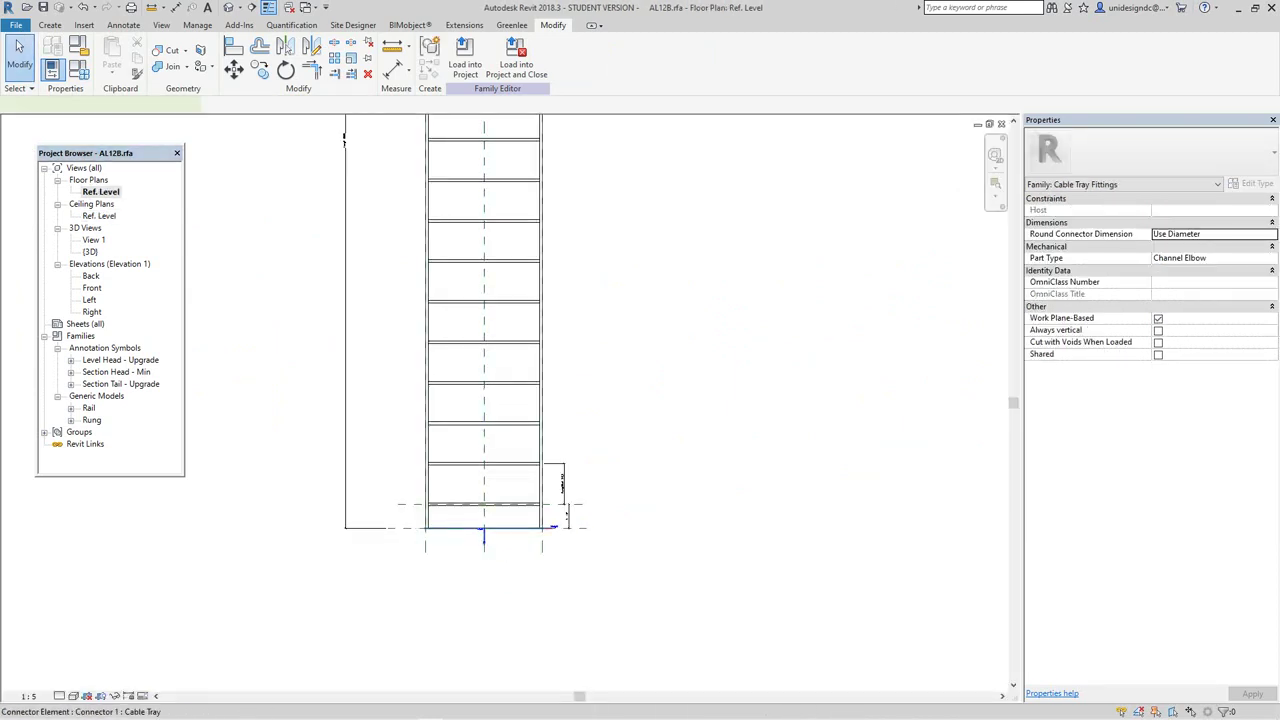
left_click(484, 530)
middle_click_drag(655, 380, 685, 450)
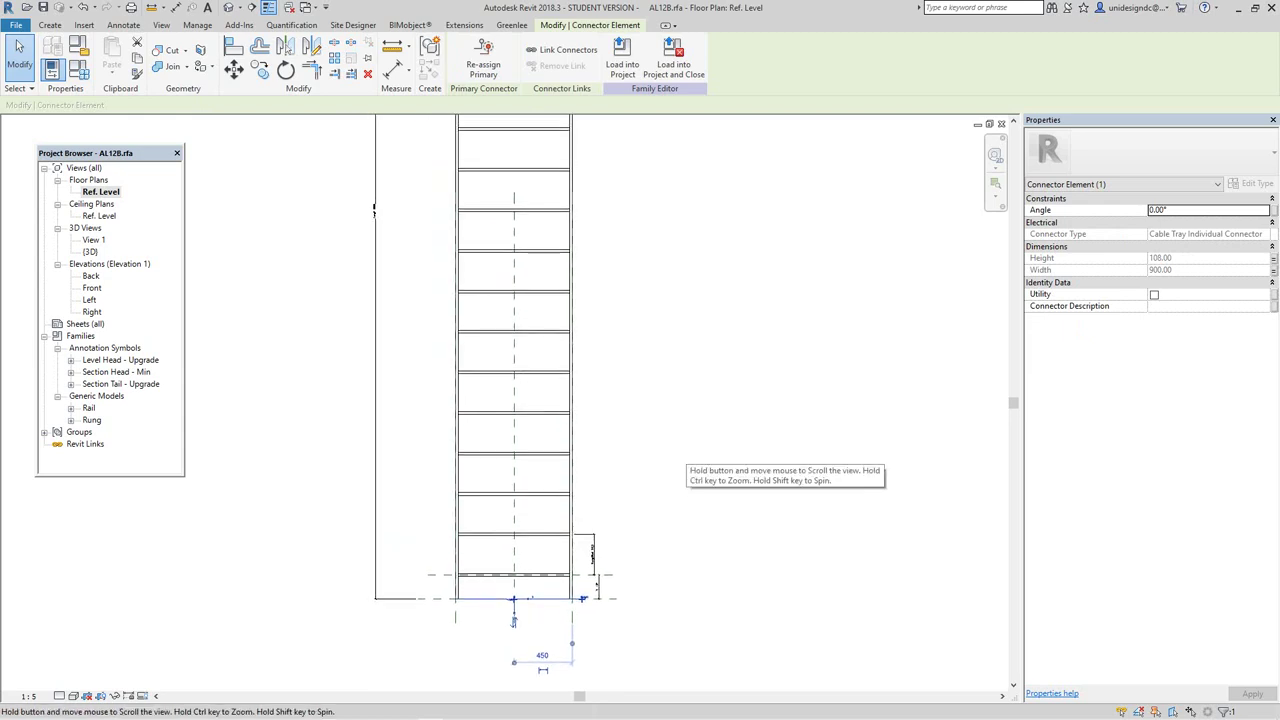
middle_click_drag(656, 296, 686, 509)
scroll(688, 418, "down", 2)
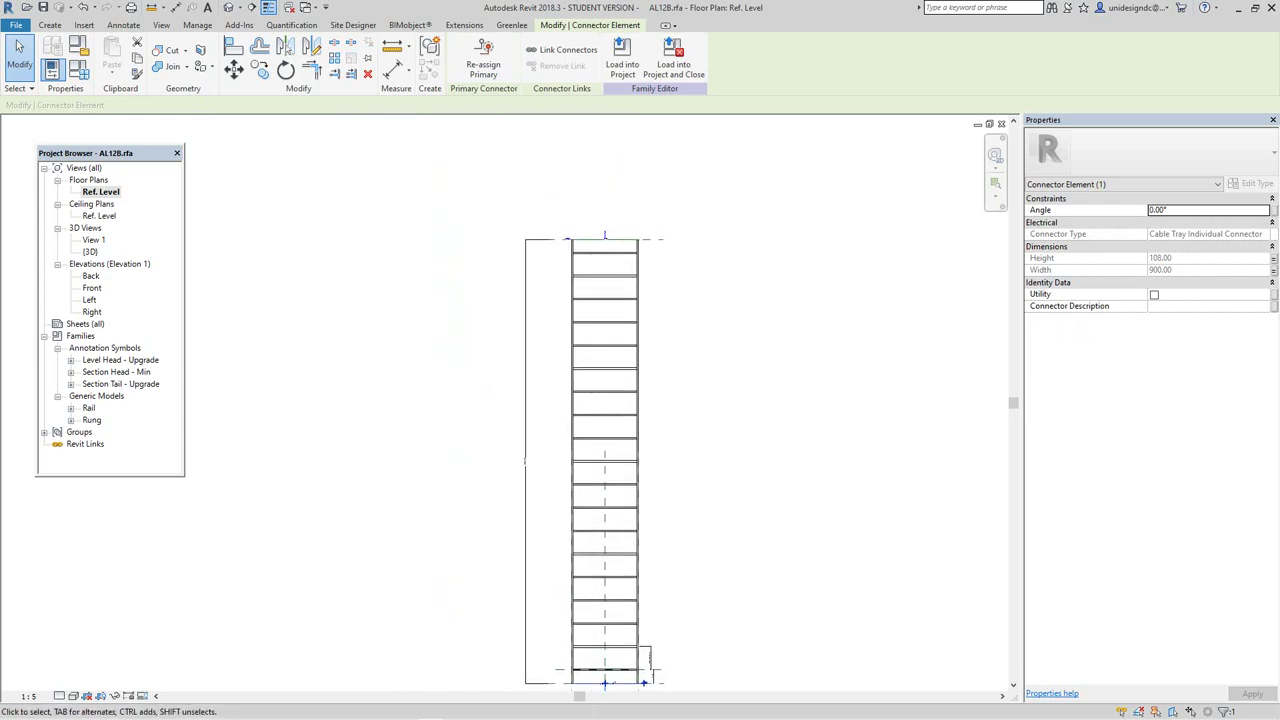
scroll(612, 242, "up", 3)
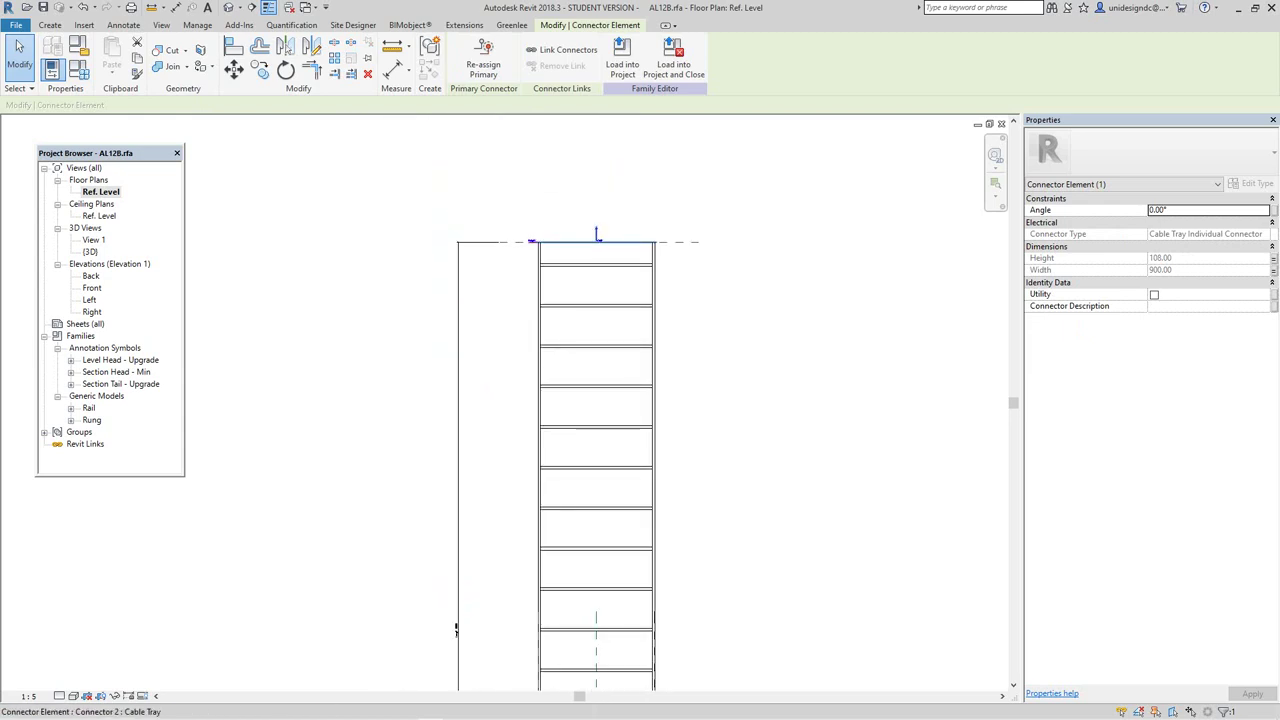
scroll(646, 490, "down", 1)
middle_click_drag(646, 490, 638, 374)
scroll(715, 405, "down", 1)
middle_click_drag(715, 405, 695, 327)
key("Escape")
scroll(672, 511, "up", 1)
mouse_move(672, 511)
middle_mouse_down()
mouse_move(672, 485)
mouse_move(682, 509)
middle_mouse_up()
scroll(682, 485, "down", 3)
scroll(658, 545, "up", 3)
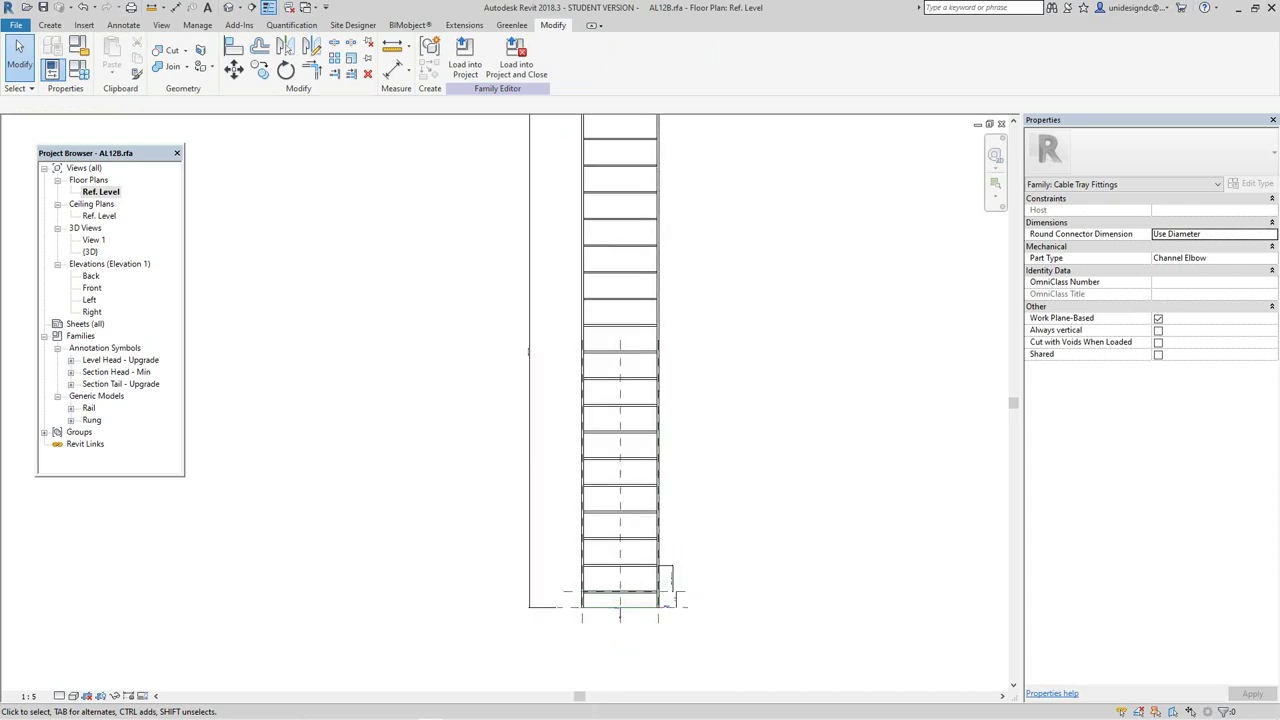
Use Re-assign Primary to move the primary role from the near-end connector to the far-end connector.
left_click(616, 612)
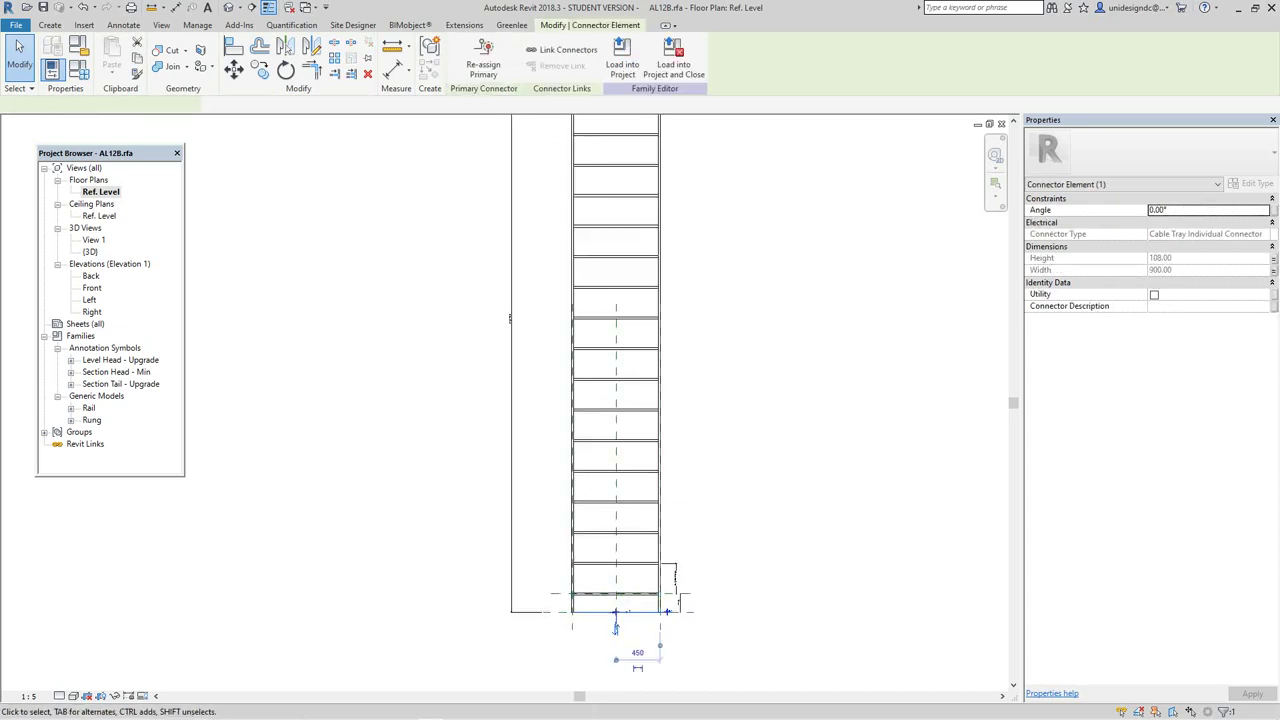
middle_click_drag(616, 615, 618, 690)
middle_click_drag(610, 335, 619, 486)
left_click(483, 58)
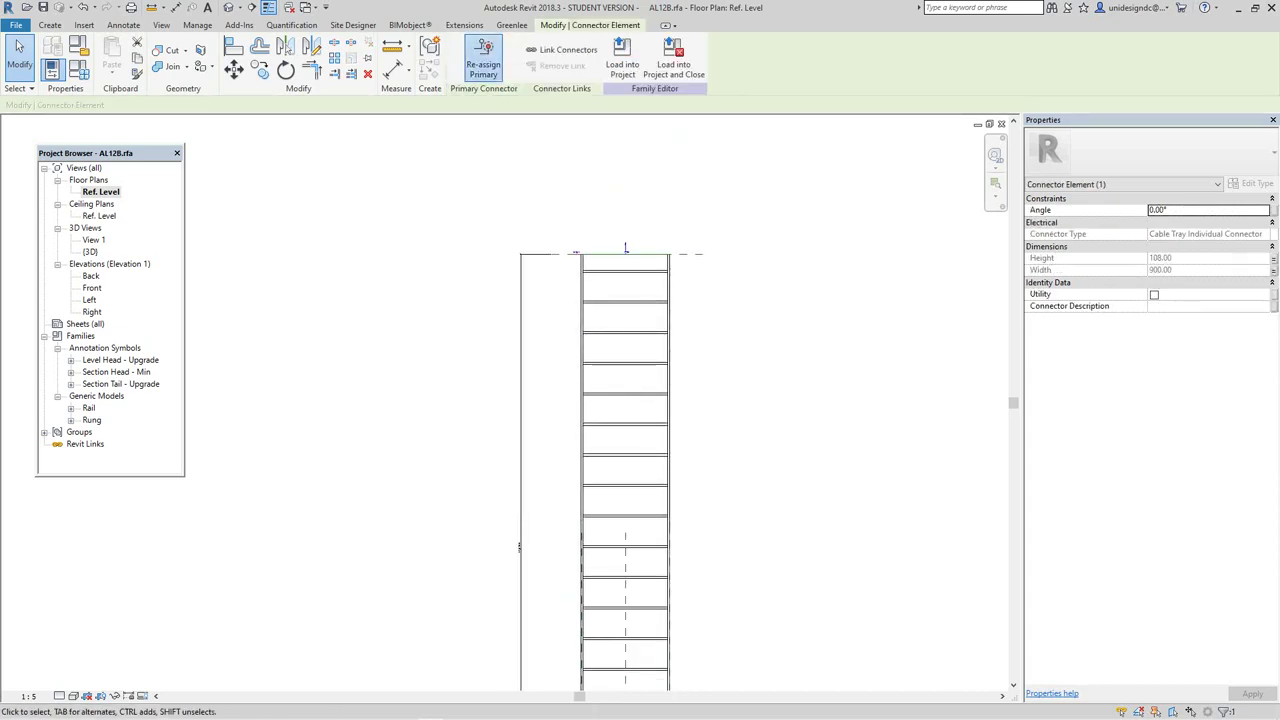
scroll(626, 248, "down", 3)
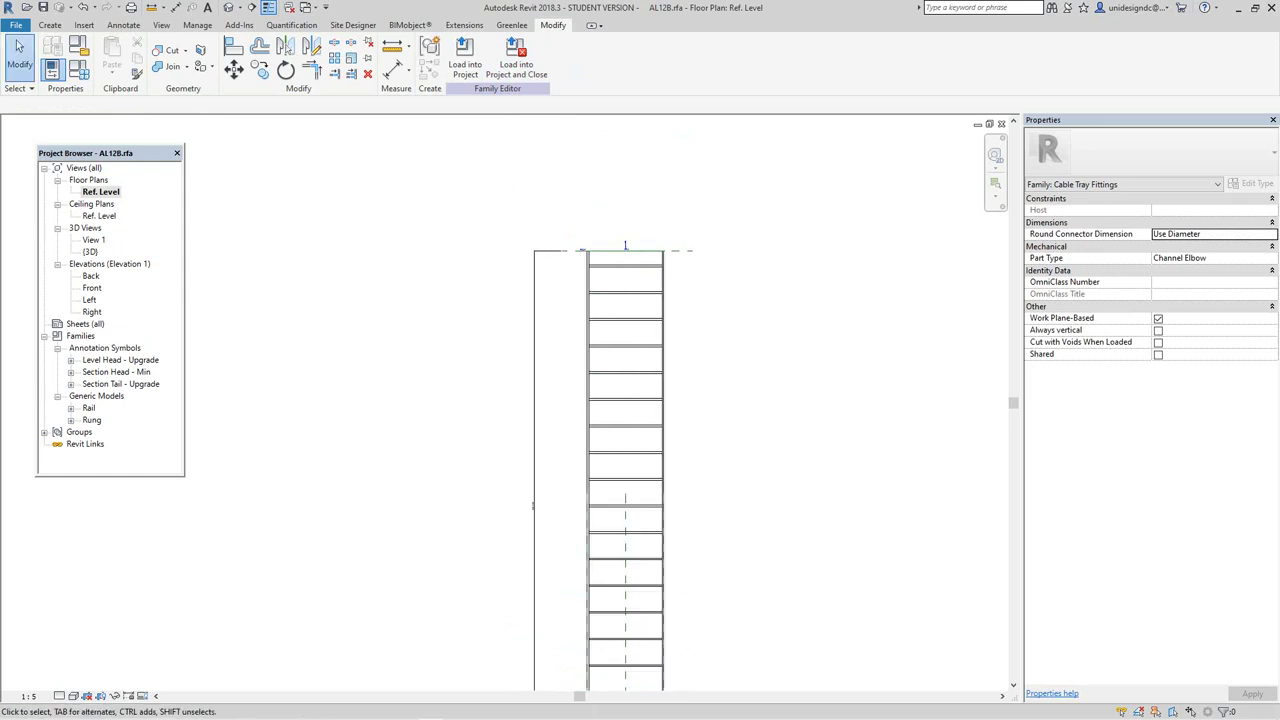
scroll(624, 242, "up", 3)
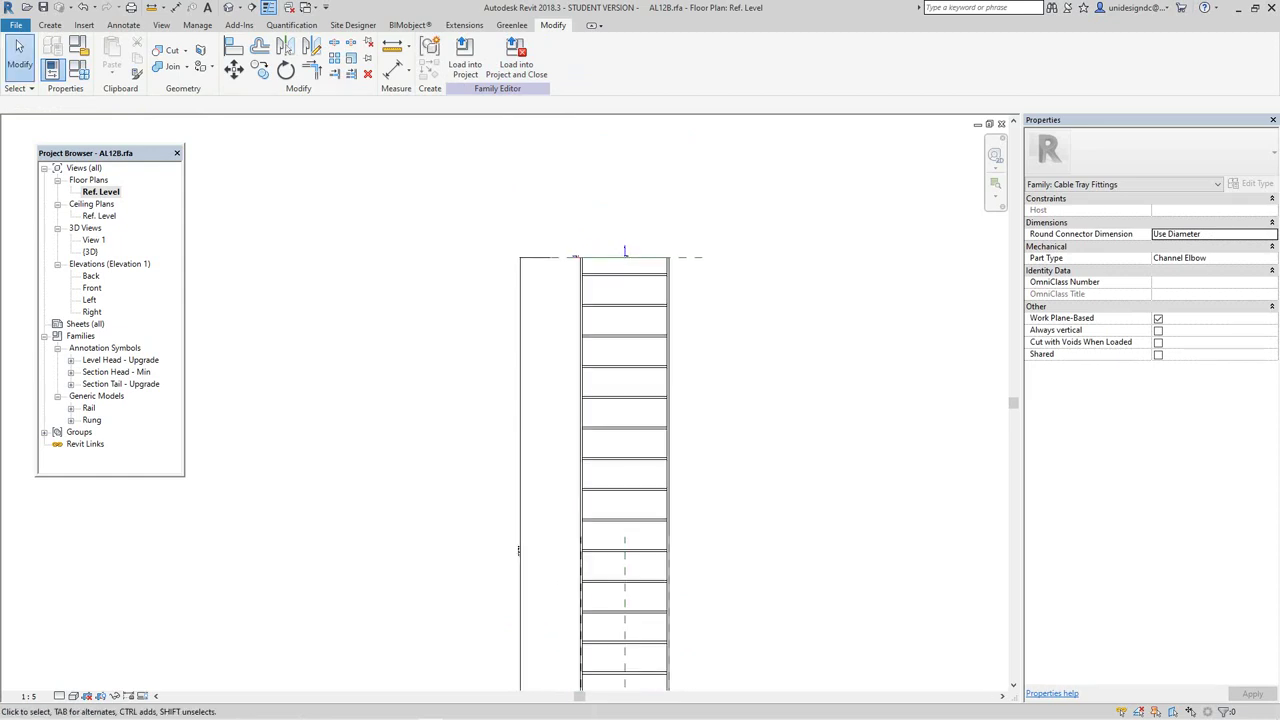
Use Re-assign Primary on the far-end connector to return the primary role to the near-end connector.
left_click(624, 250)
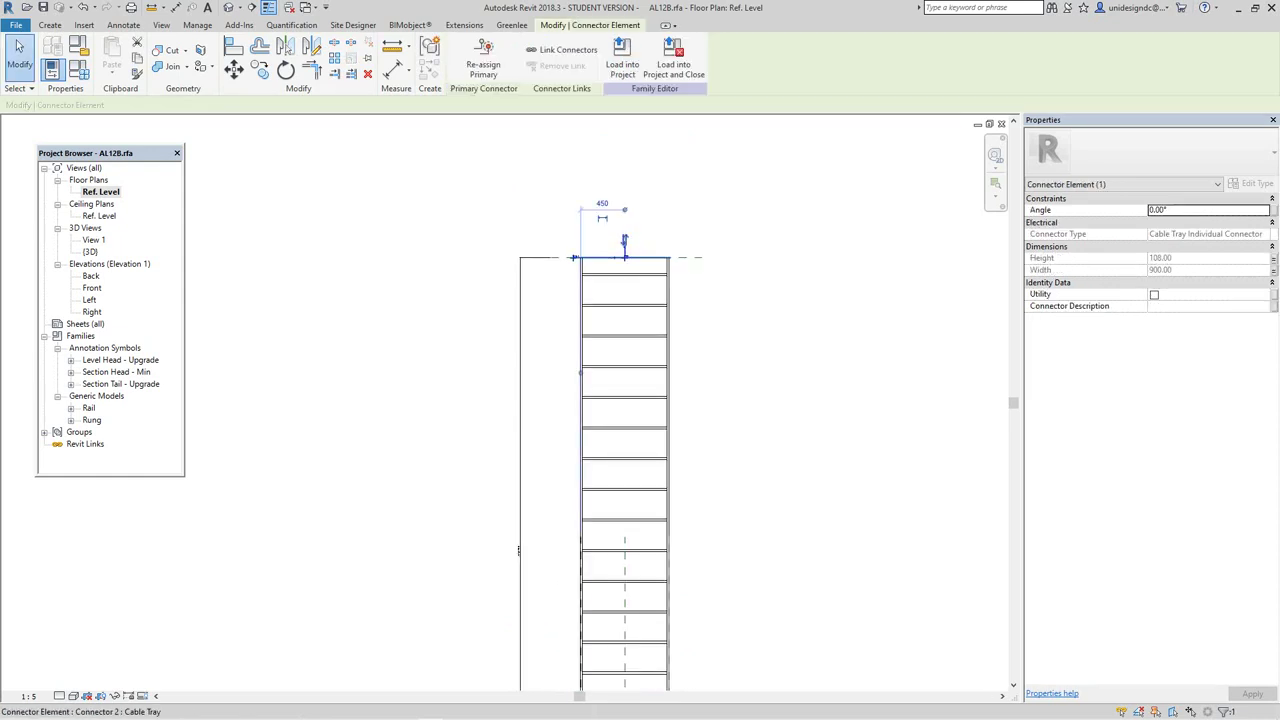
left_click(483, 58)
scroll(546, 205, "down", 3)
mouse_move(582, 528)
middle_mouse_down()
mouse_move(581, 432)
mouse_move(592, 509)
middle_mouse_up()
scroll(580, 430, "up", 6)
left_click(588, 399)
Load the AL12B cable tray fitting family into Project2.
scroll(594, 420, "down", 3)
scroll(690, 376, "down", 2)
middle_click(690, 376)
middle_click(690, 376)
middle_click_drag(690, 376, 701, 415)
middle_click_drag(630, 391, 706, 367)
scroll(706, 367, "up", 1)
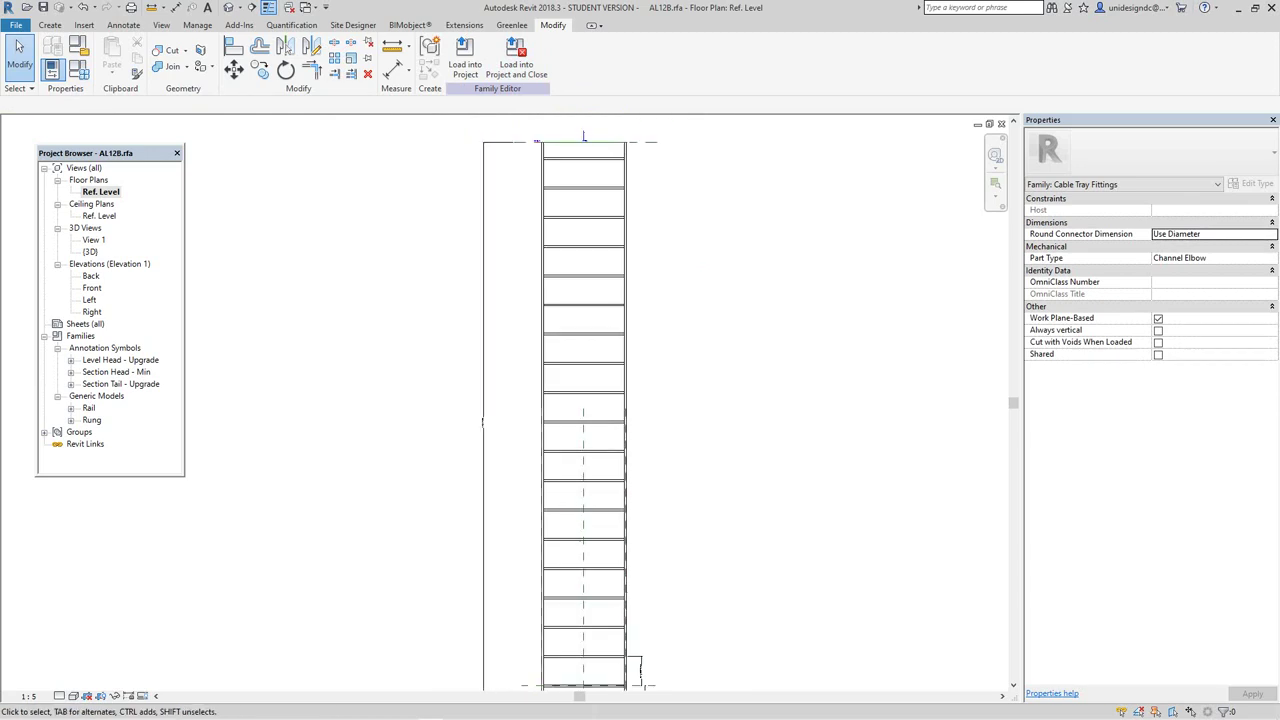
scroll(735, 420, "down", 4)
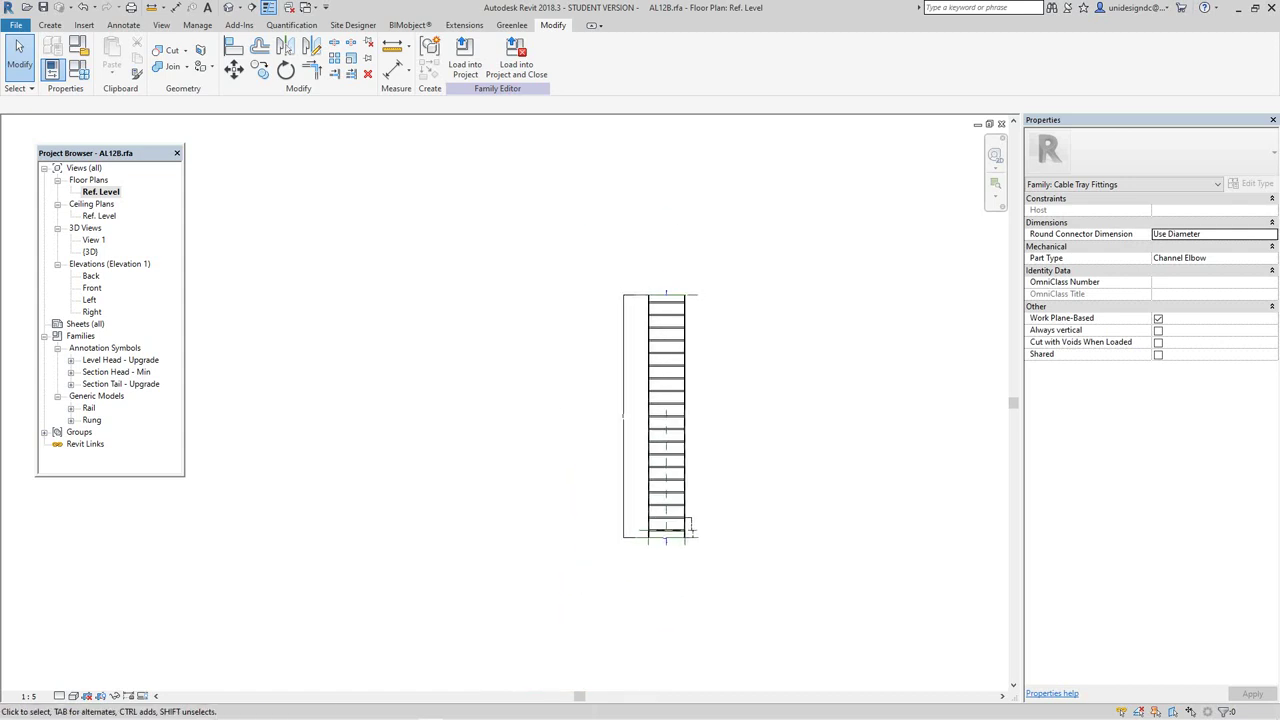
scroll(735, 386, "up", 1)
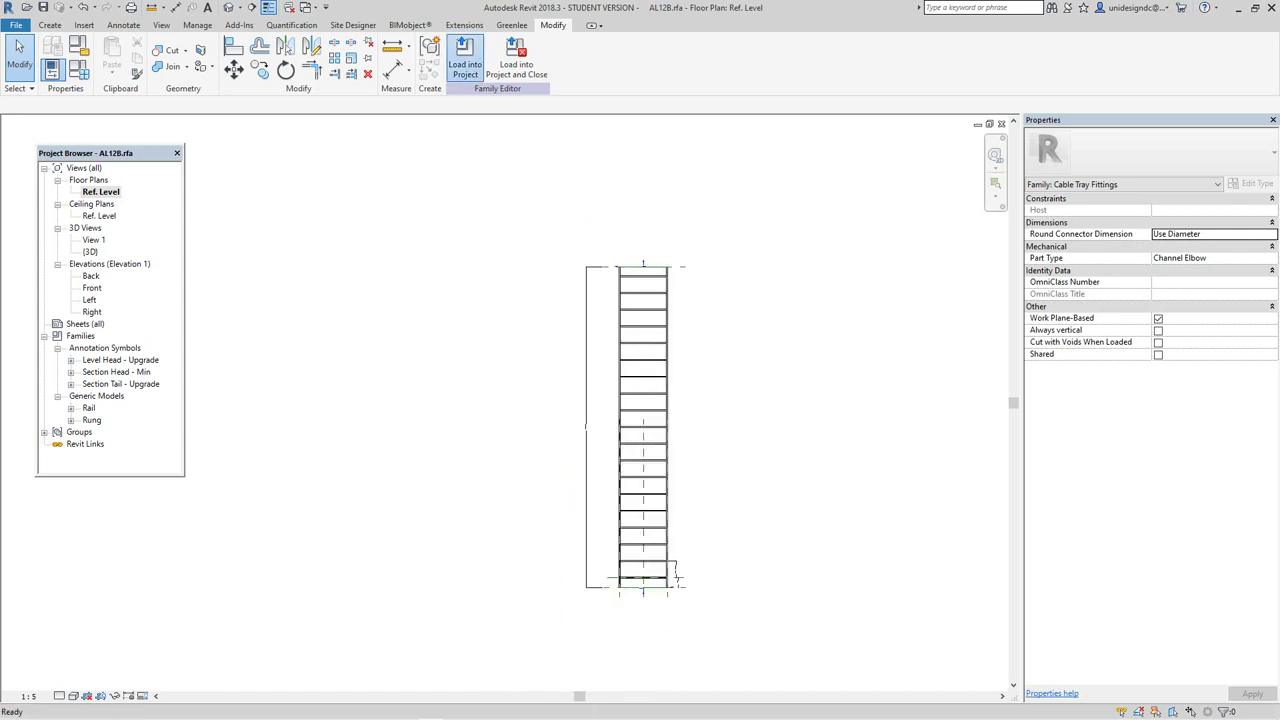
left_click(464, 58)
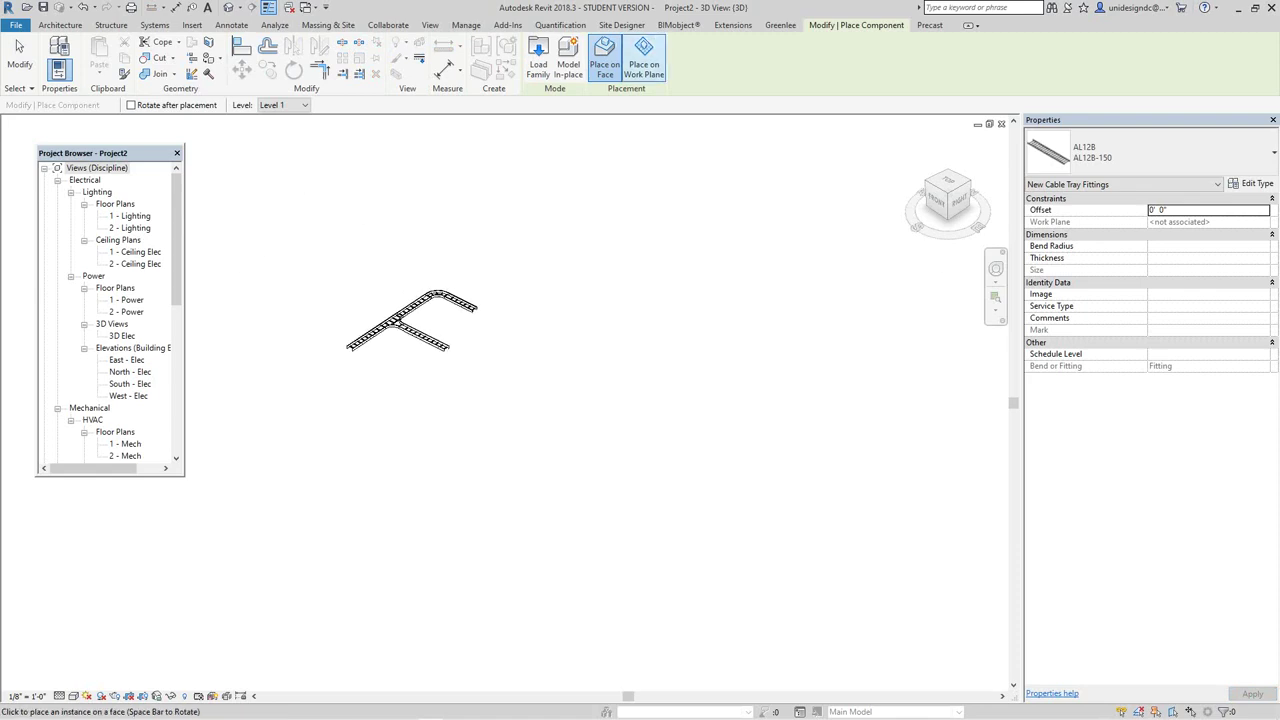
Place one AL12B-150 instance on the Level 1 work plane beside the existing ladder tray run.
left_click(644, 58)
left_click(643, 60)
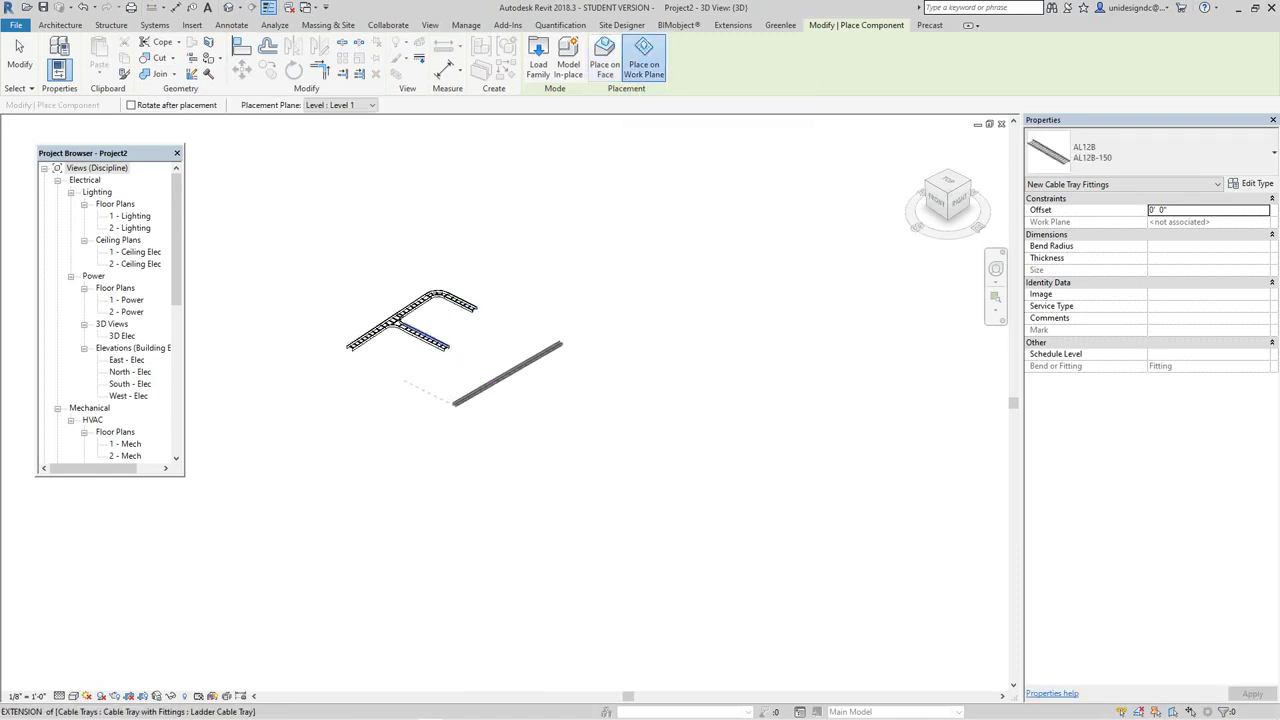
scroll(466, 390, "up", 2)
scroll(466, 390, "up", 5)
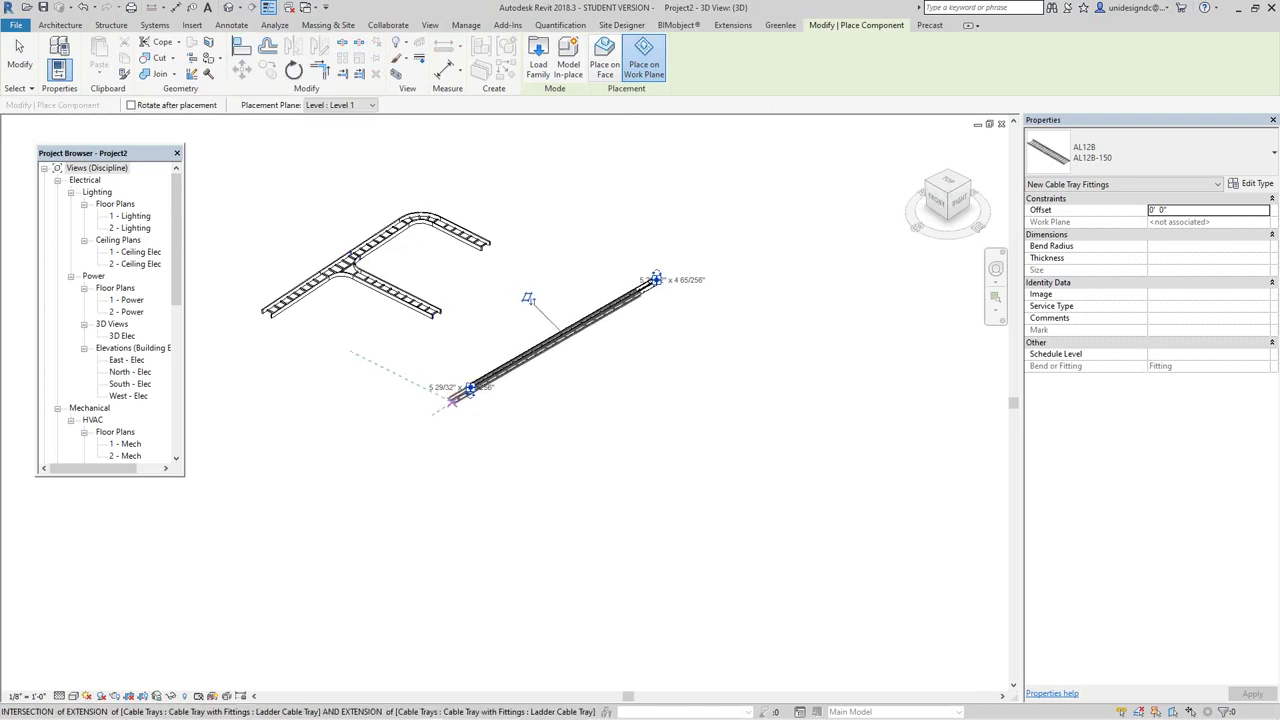
key("Escape")
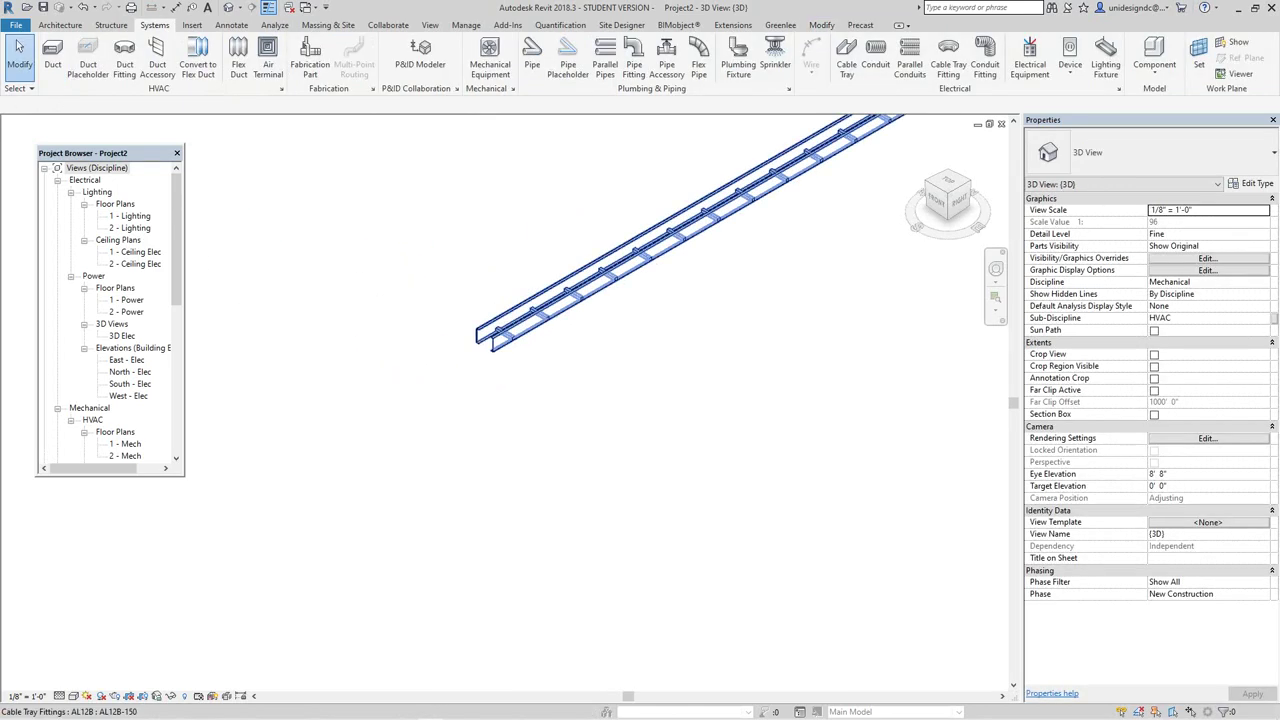
Set W to 12" in the type properties of the placed AL12B-150 fitting.
left_click(484, 340)
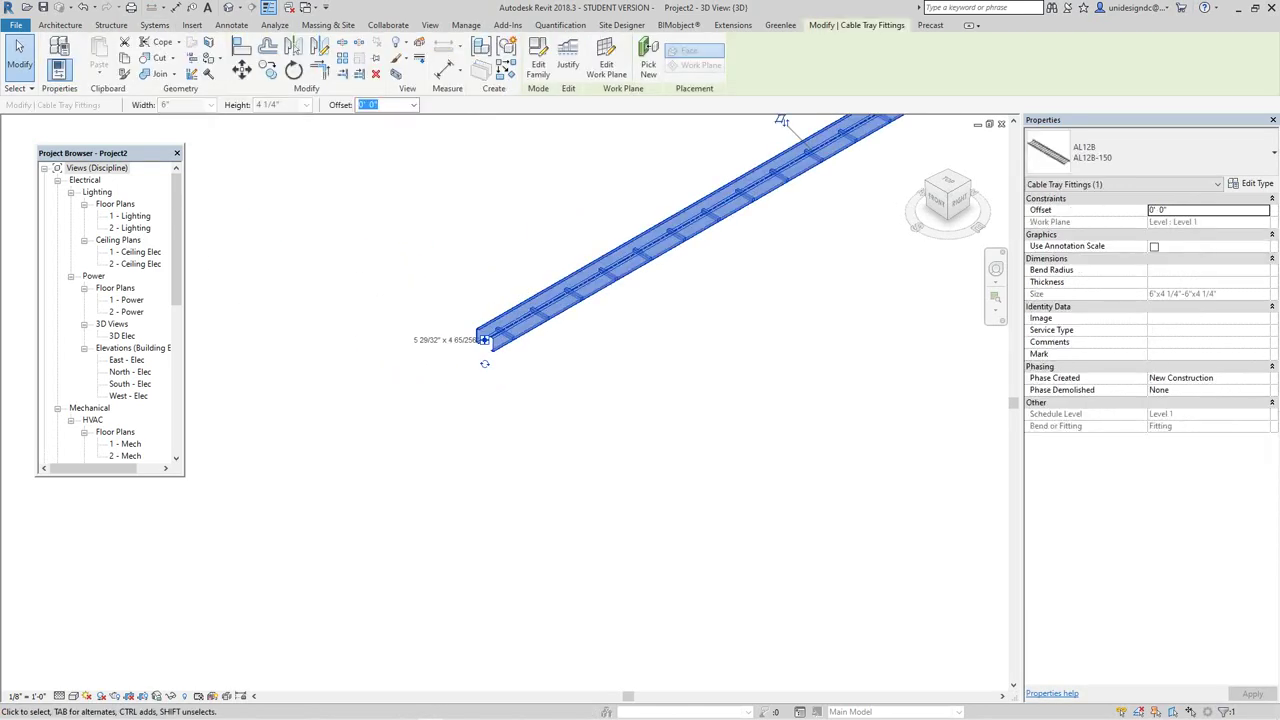
left_click(1257, 184)
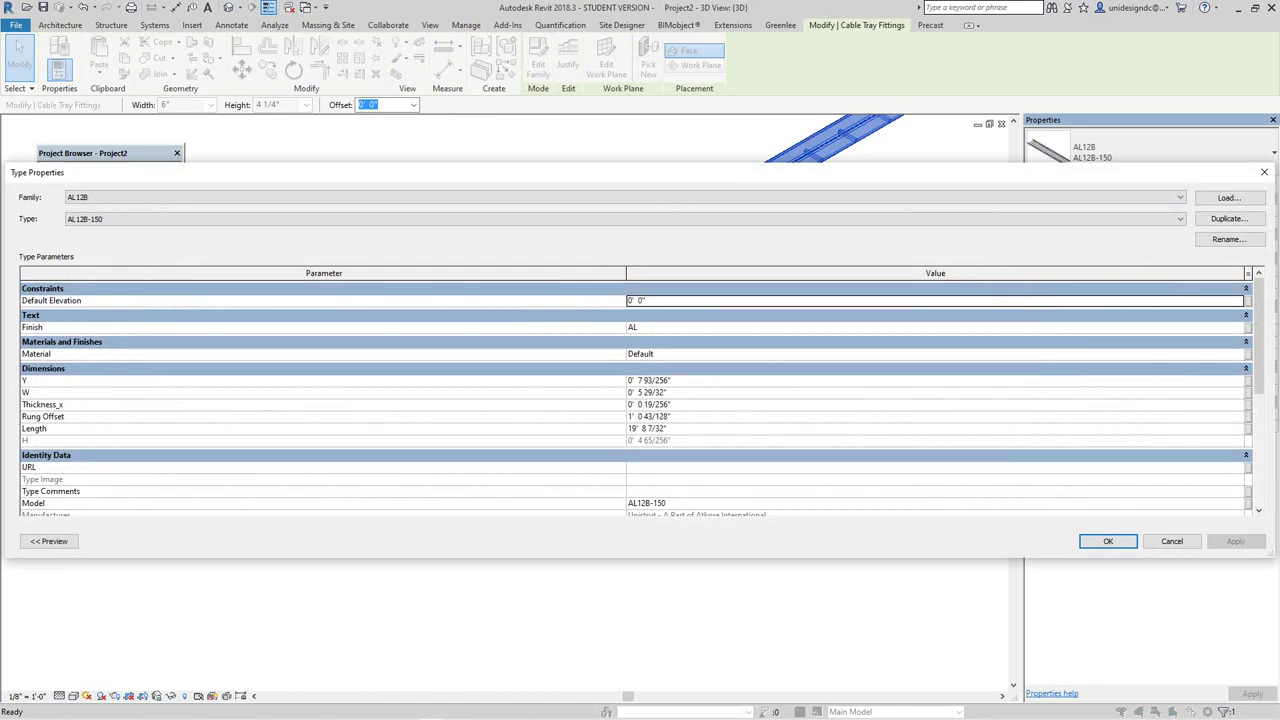
left_click(639, 393)
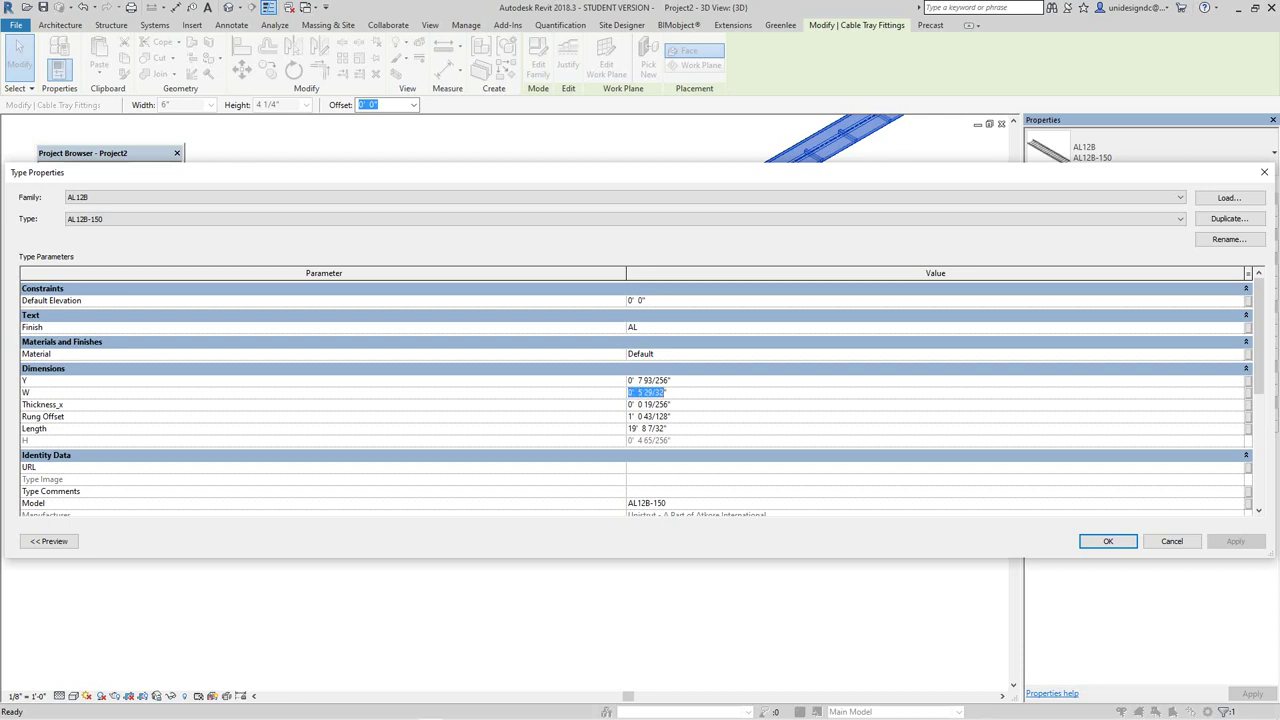
type("12")
left_click(1236, 541)
left_click(1108, 541)
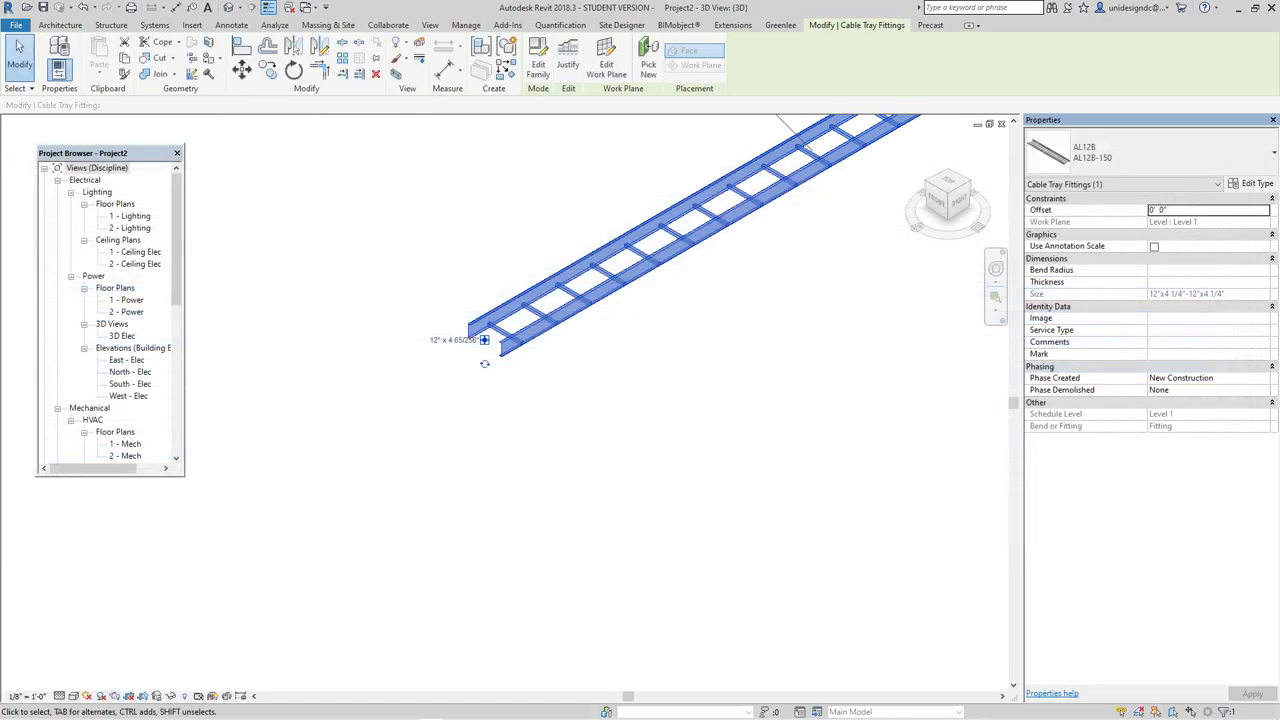
scroll(693, 335, "down", 3)
middle_click_drag(616, 415, 582, 457)
key("Escape")
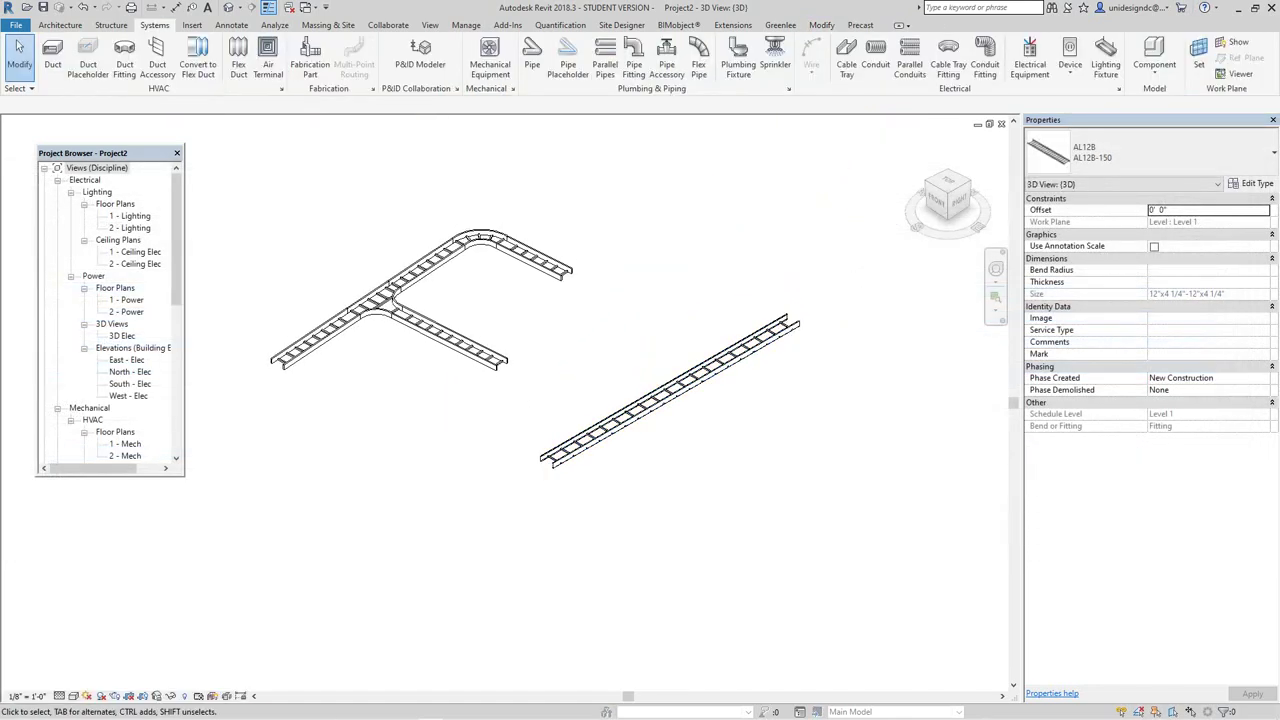
Draw a 12" x 4" Ladder Cable Tray about 15' long from the near-end connector of the placed AL12B-150 fitting.
scroll(582, 457, "up", 2)
left_click(582, 440)
middle_click_drag(664, 374, 670, 394, "shift")
right_click(670, 394)
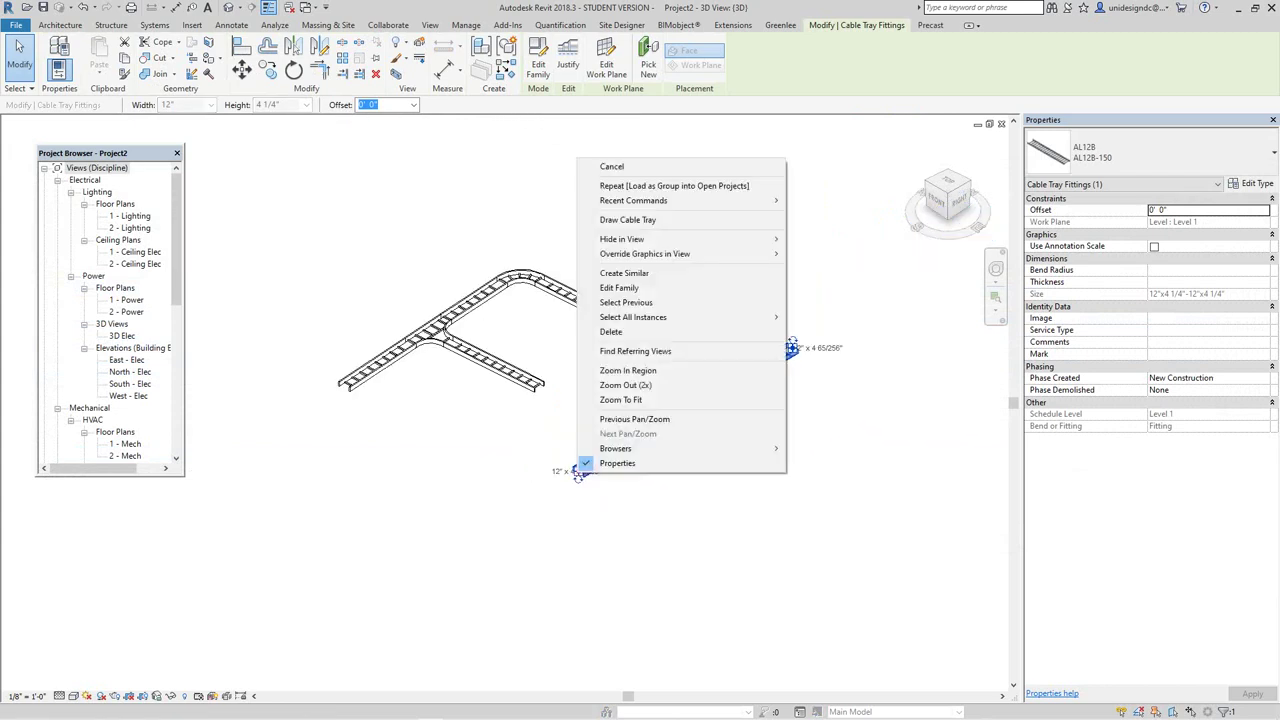
left_click(627, 219)
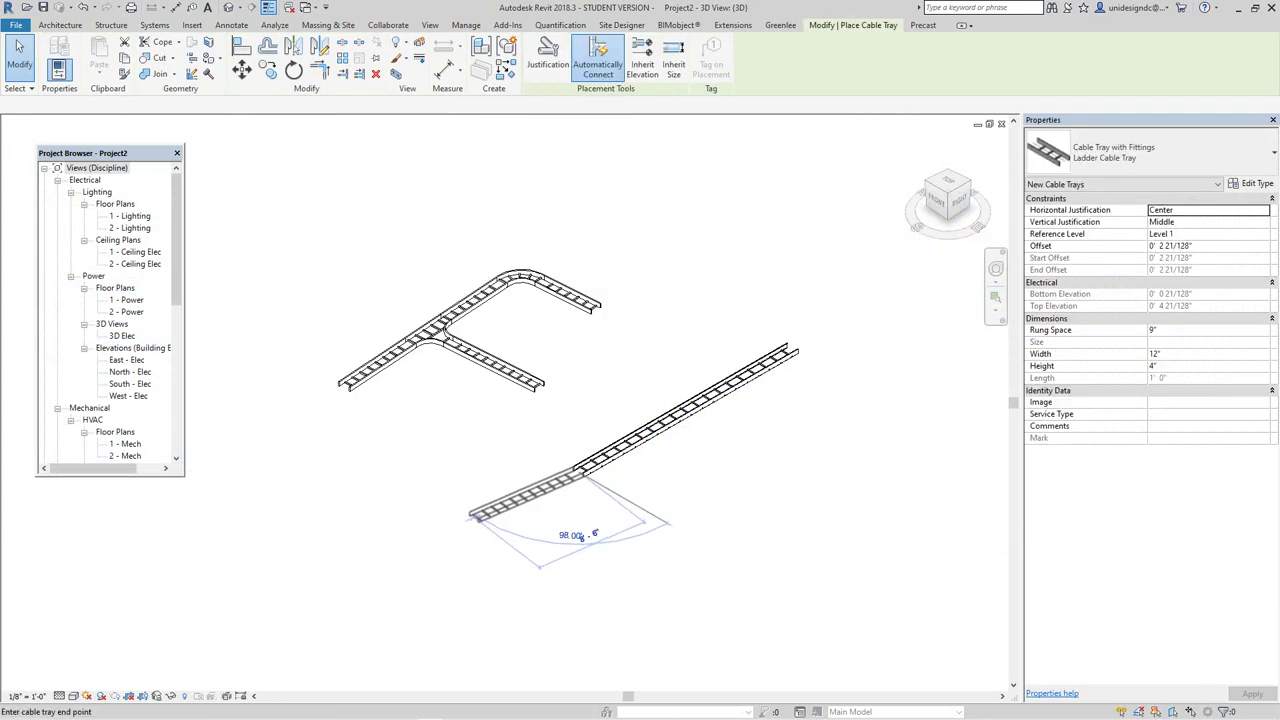
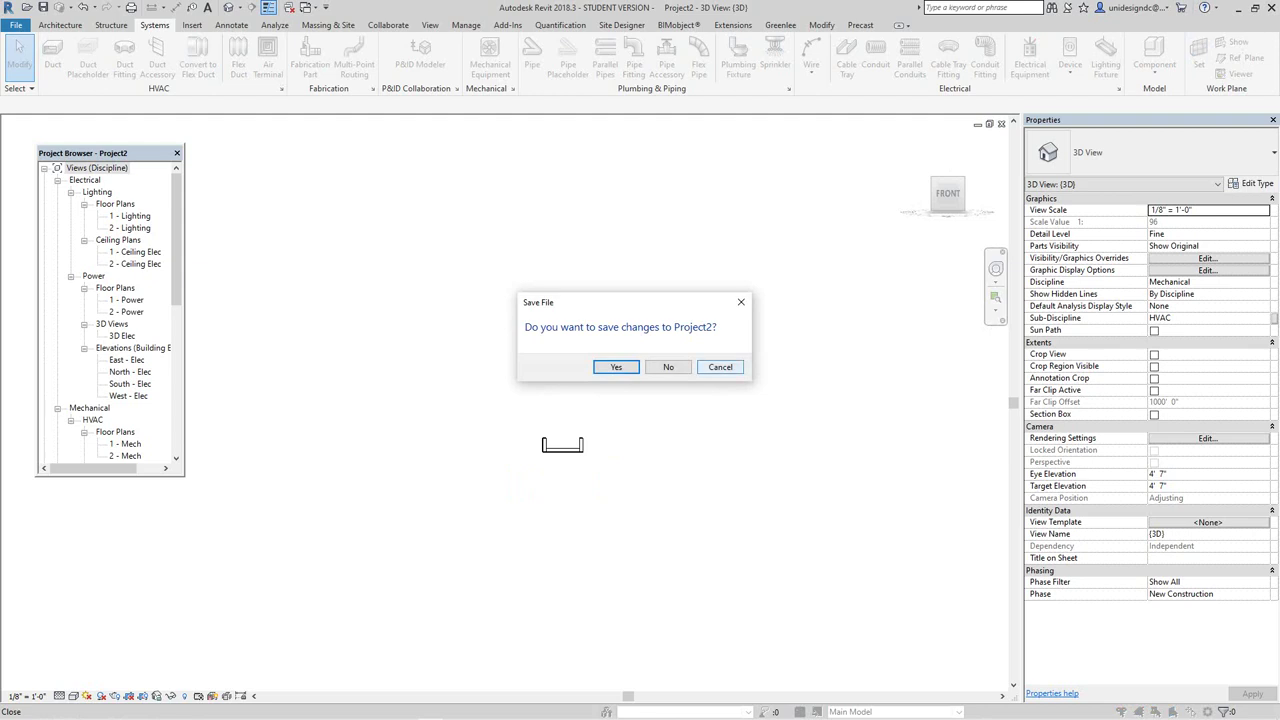
Cancel closing Project2 and tile all open views, fitting each one's contents to its window.
key("Escape")
key("w")
key("t")
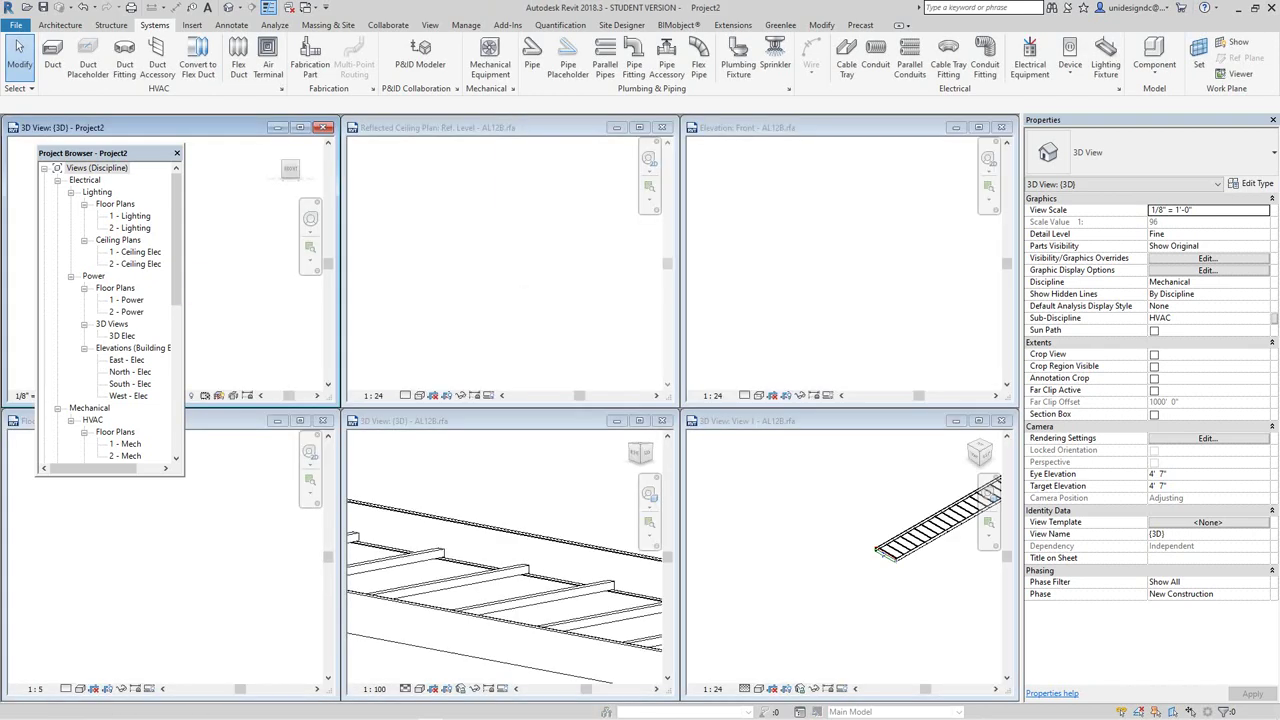
key("z")
key("a")
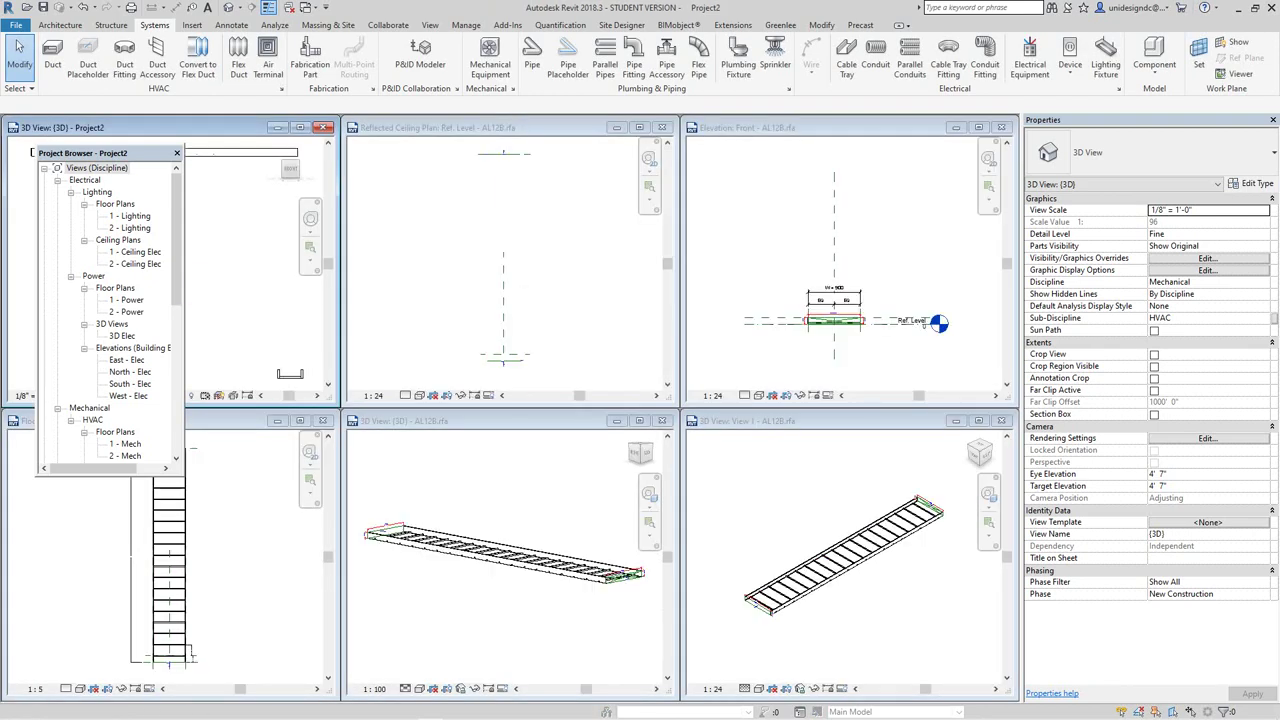
scroll(825, 338, "up", 1)
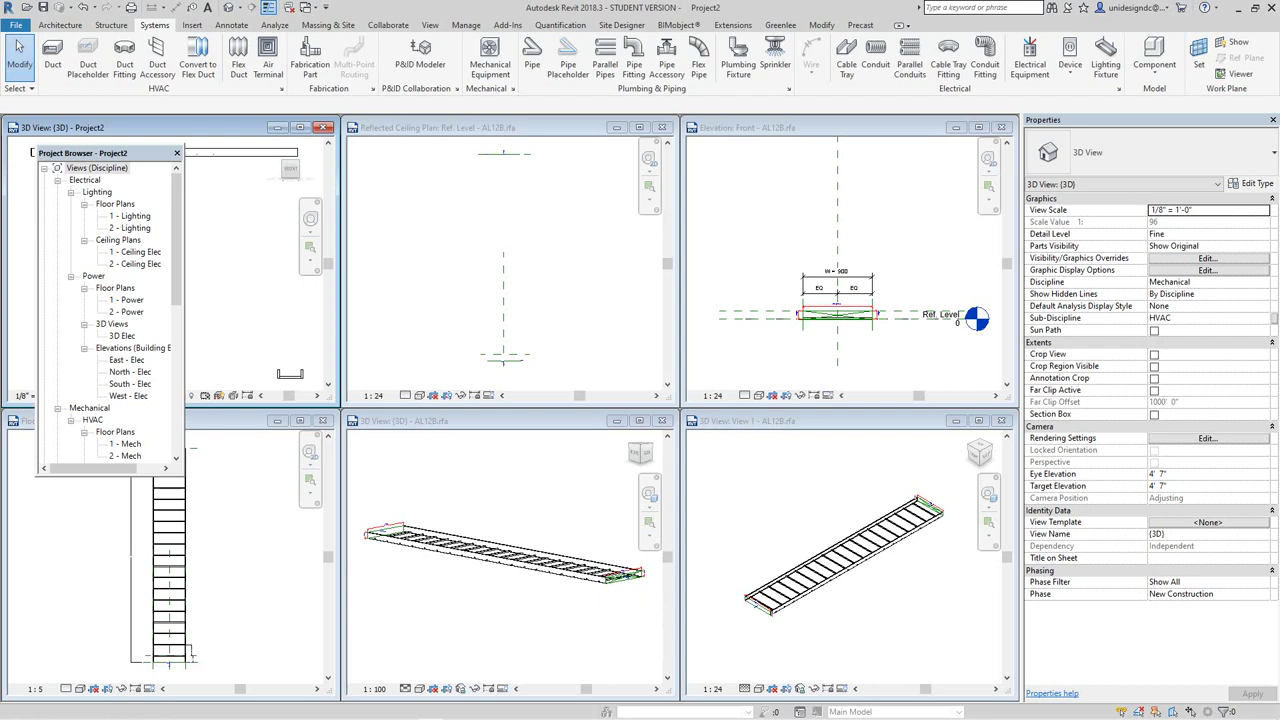
scroll(418, 247, "down", 2)
scroll(279, 273, "down", 5)
middle_click_drag(279, 273, 287, 290)
scroll(287, 290, "down", 1)
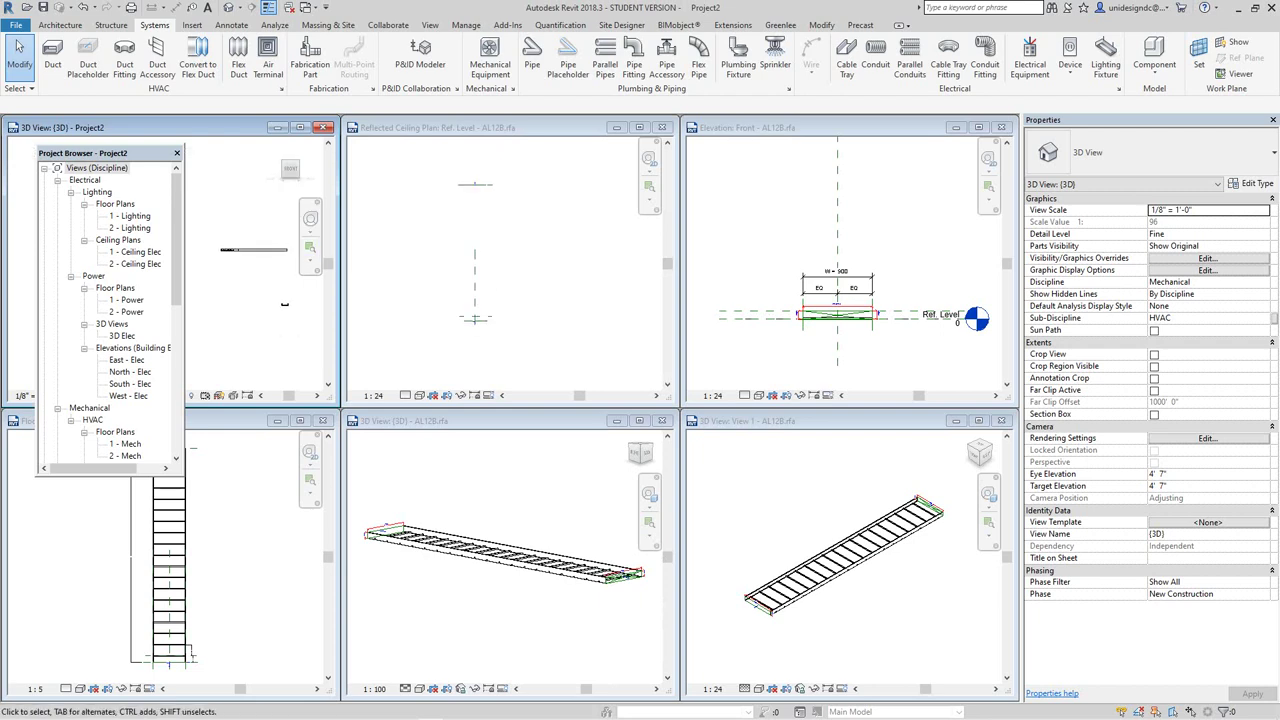
Close the AL12B.rfa reflected ceiling plan view and retile the remaining views with their contents fitted.
left_click(662, 127)
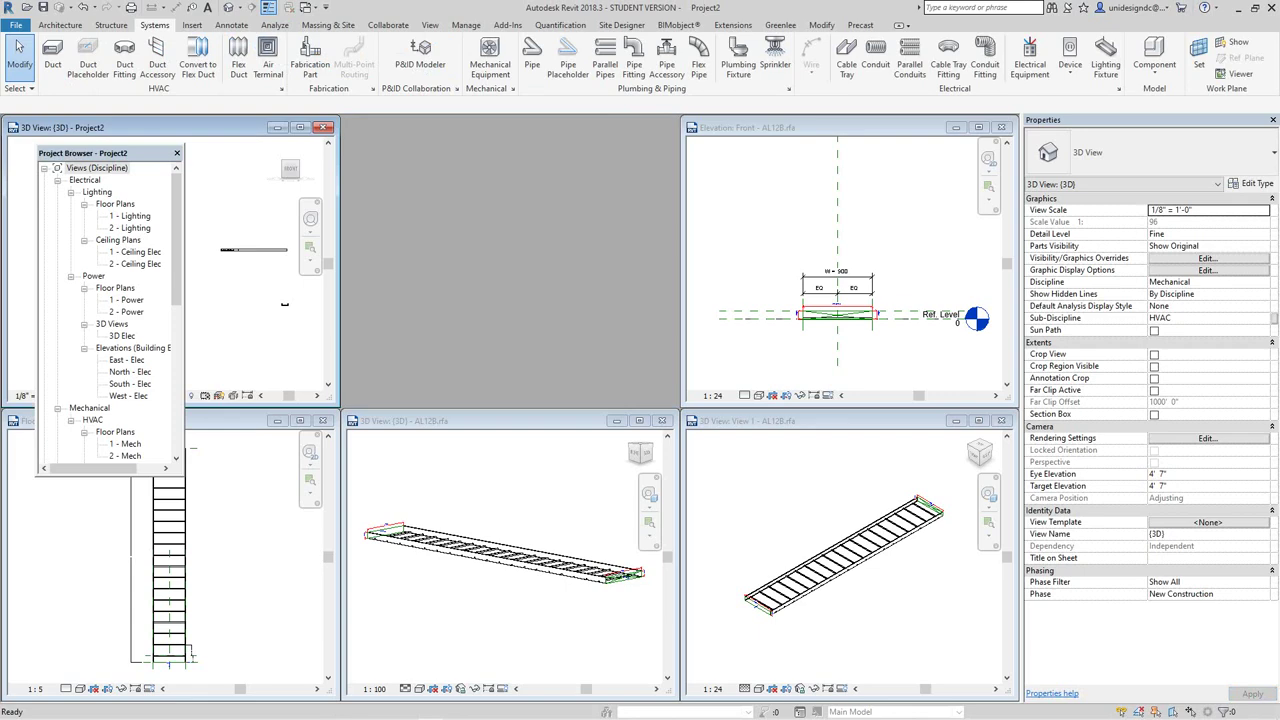
key("w")
key("t")
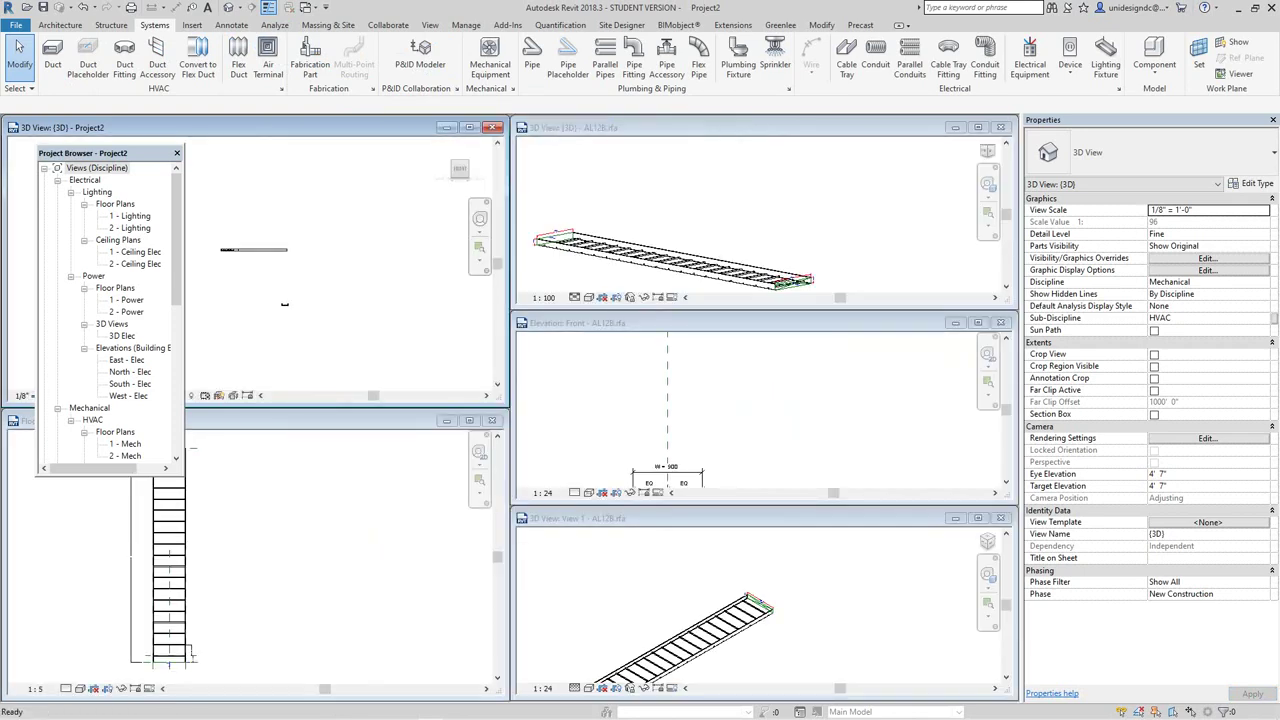
key("z")
key("a")
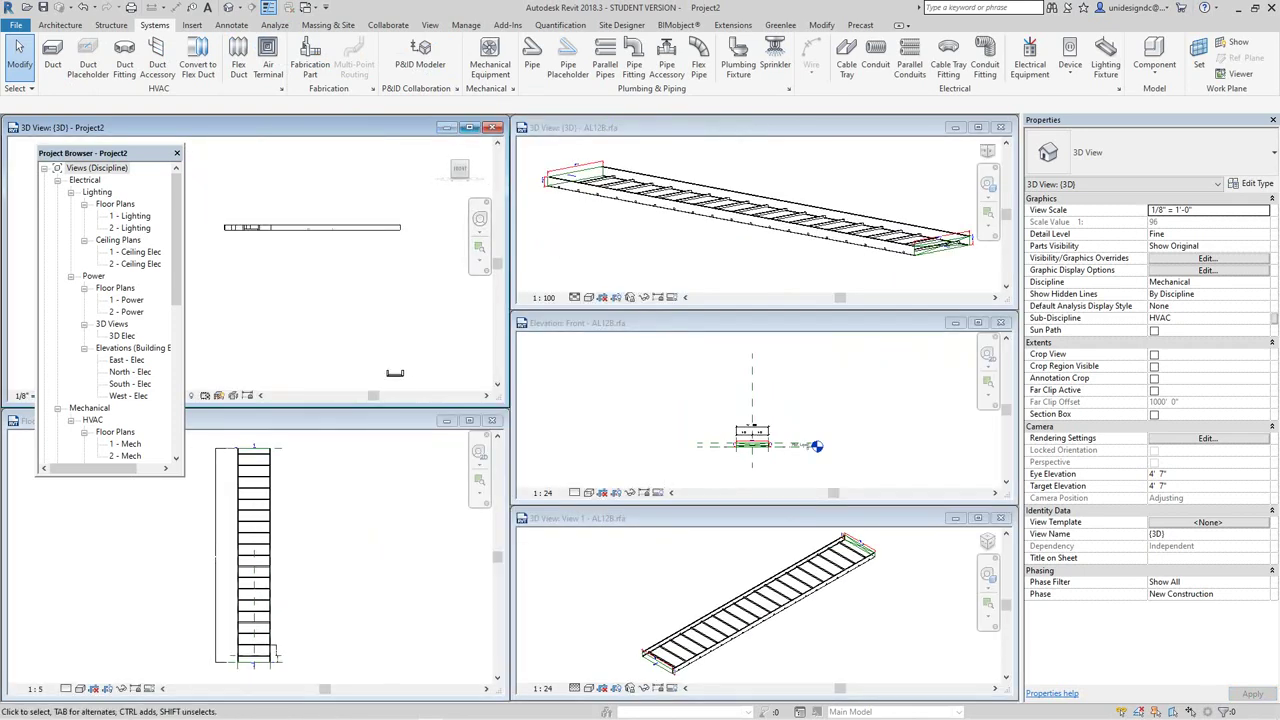
Maximize the 3D view of Project2.
left_click(469, 127)
scroll(426, 189, "down", 3)
middle_click_drag(428, 192, 638, 337)
scroll(600, 376, "up", 6)
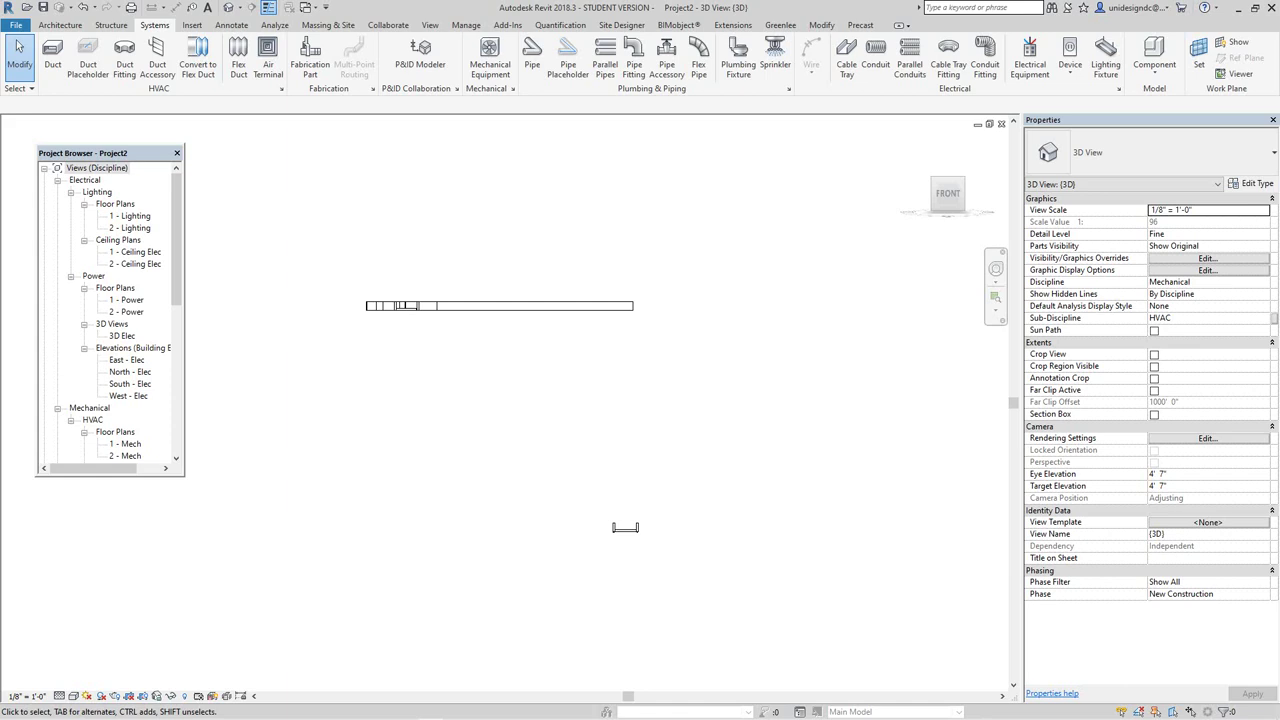
In the South - Elec elevation, set the offset of the ladder cable tray at Level 1 to 0' 0".
double_click(130, 384)
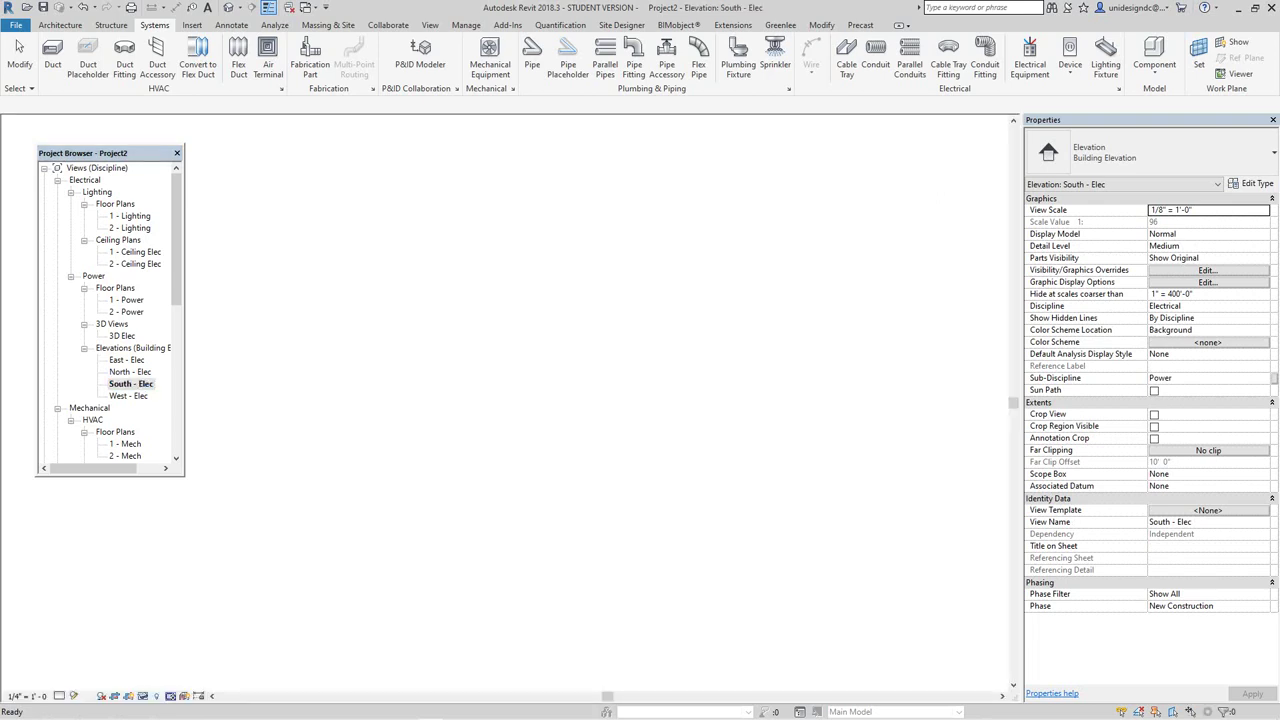
scroll(648, 462, "up", 5)
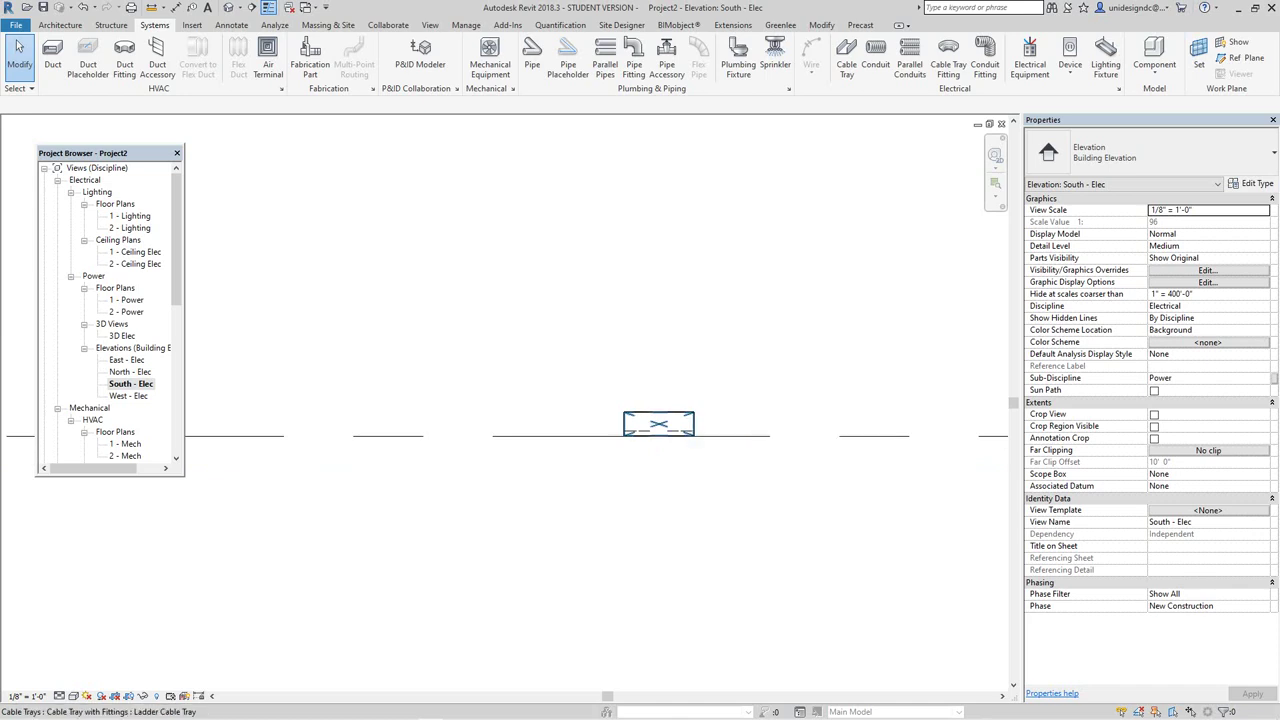
scroll(676, 424, "down", 3)
scroll(667, 424, "down", 3)
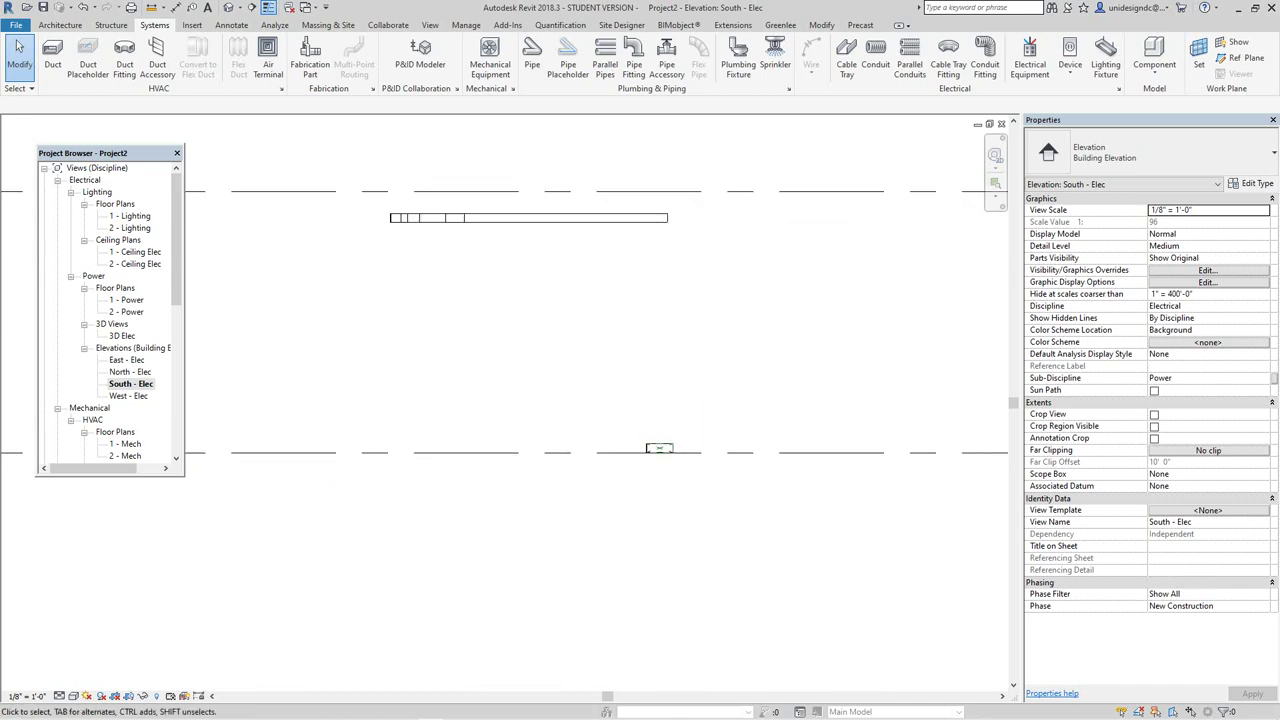
left_click(655, 440)
left_click(669, 466)
scroll(669, 466, "up", 3)
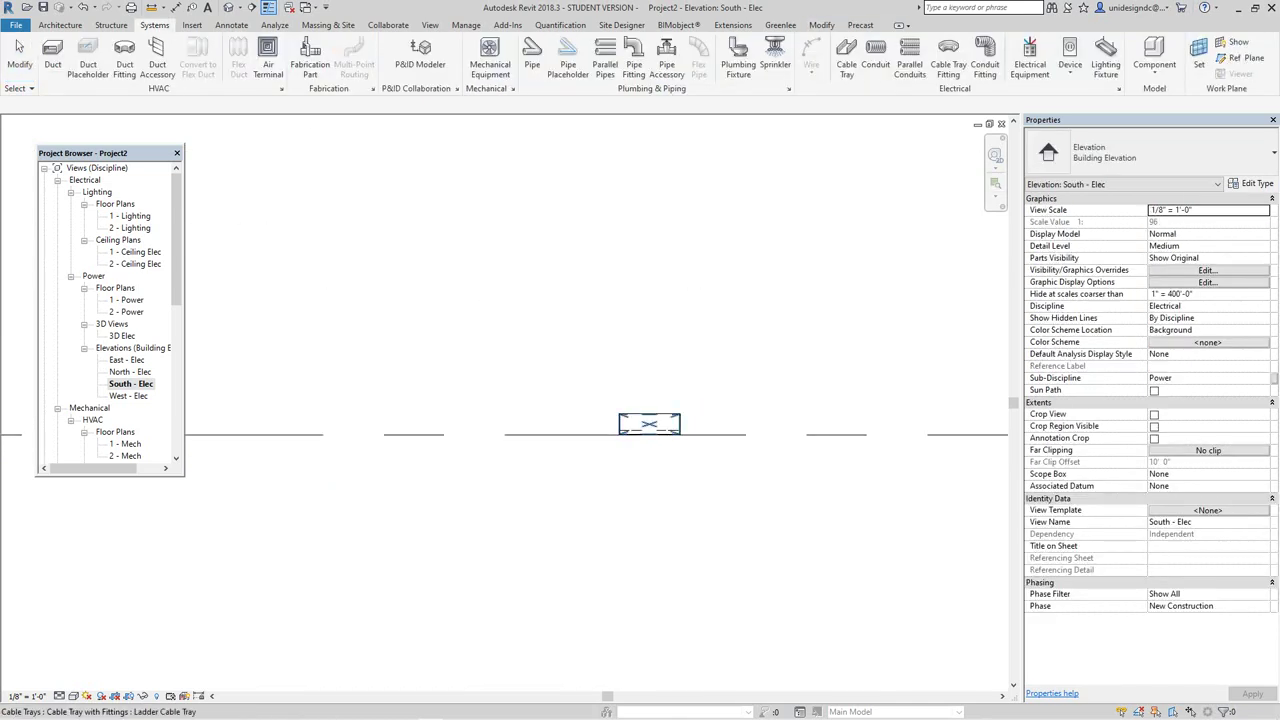
left_click(678, 424)
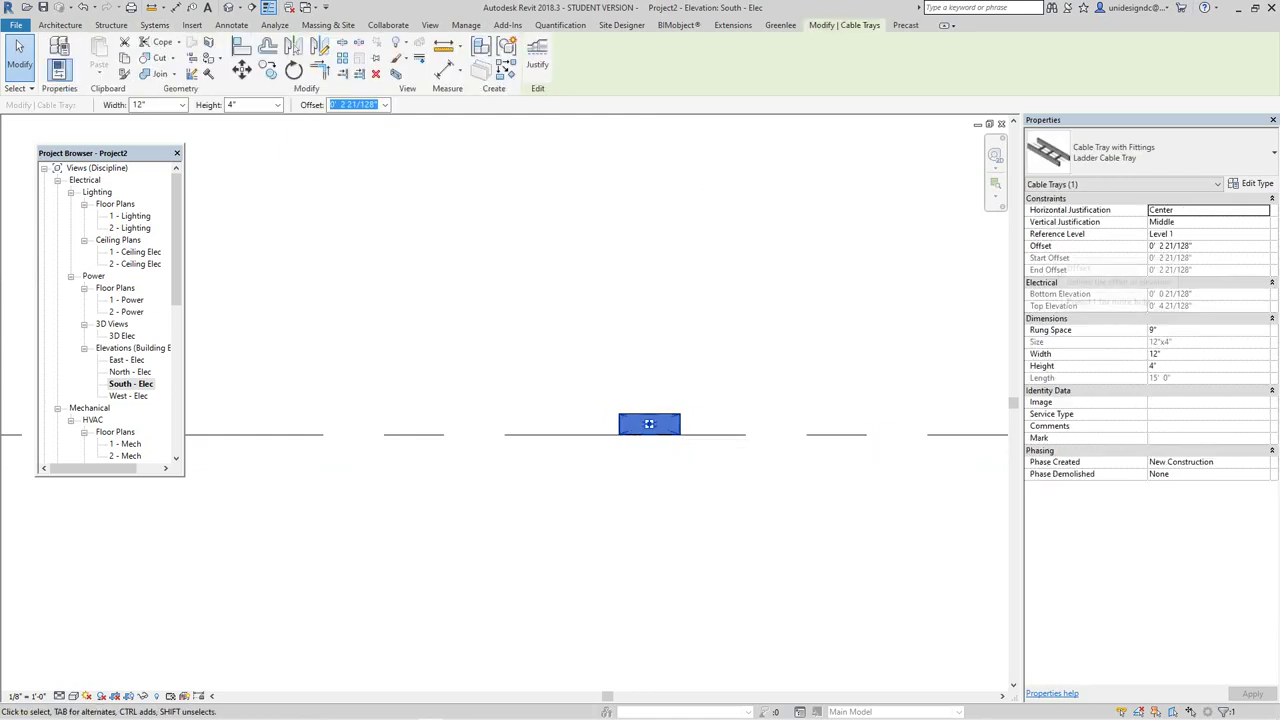
left_click(1195, 246)
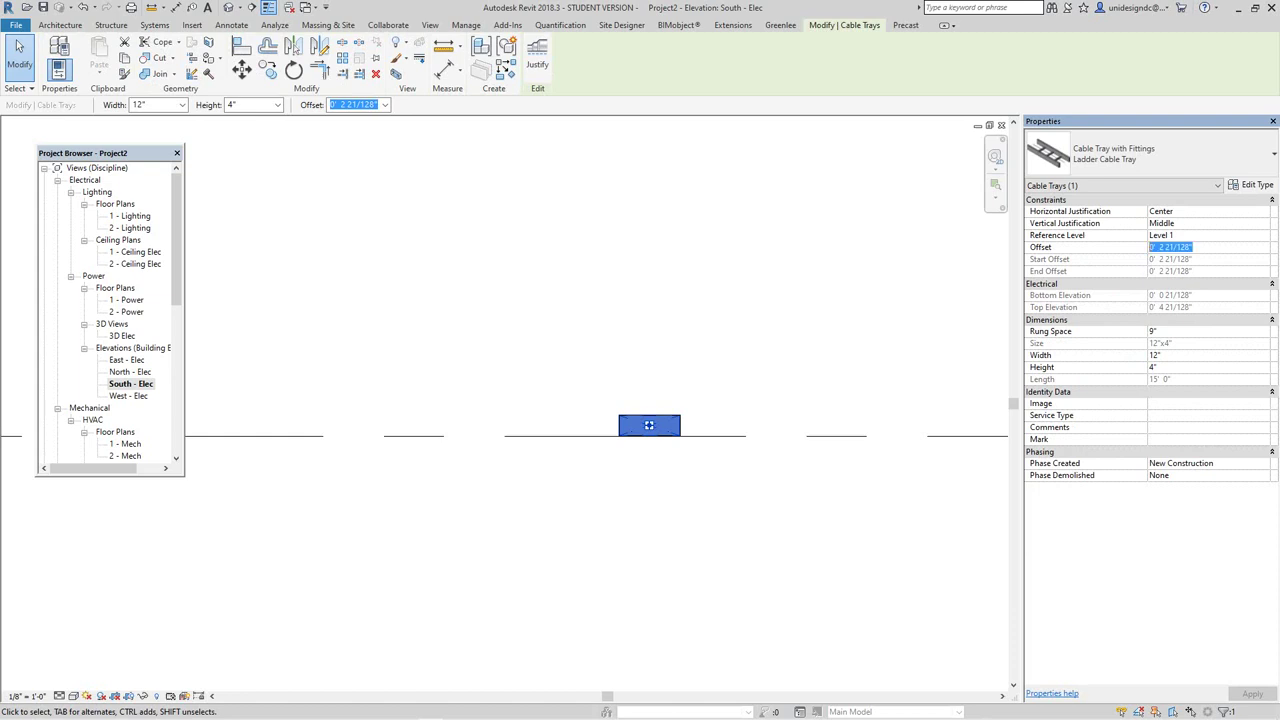
type("0' 0")
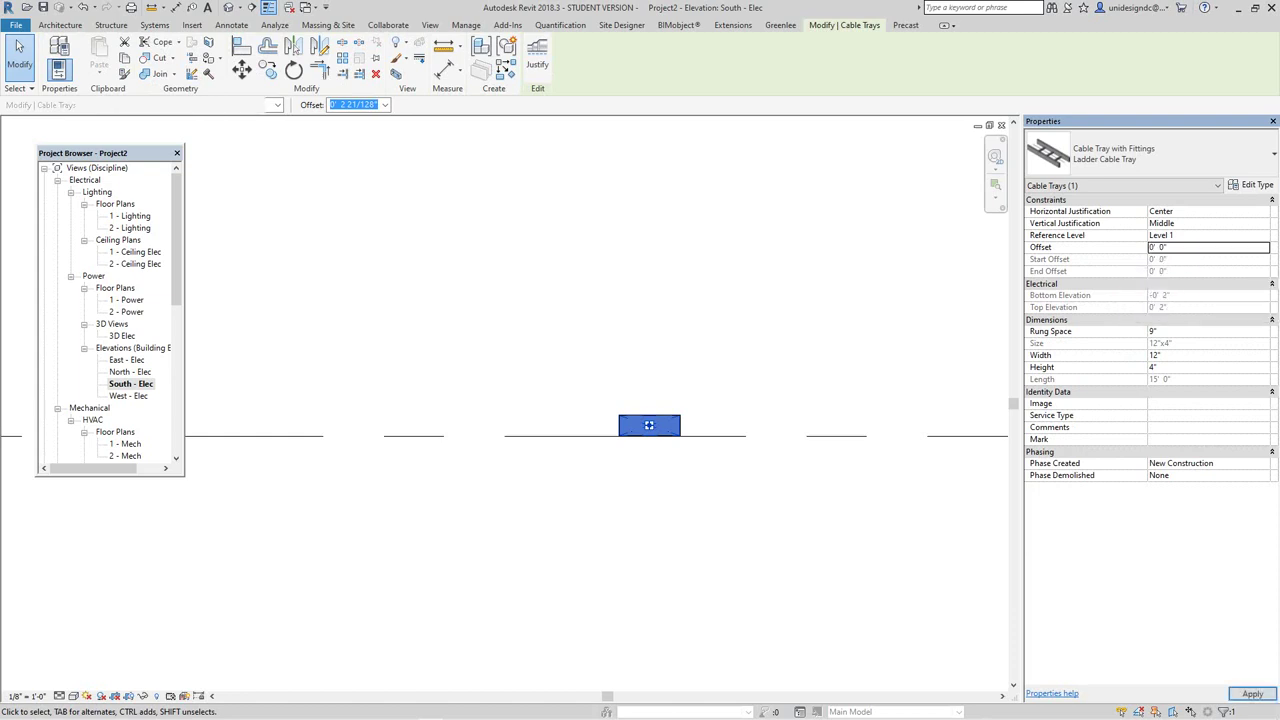
key("Return")
key("Escape")
Examine the heights of the connected tray and the existing tray run relative to Level 1 and Level 2 in the elevation.
scroll(633, 442, "up", 5)
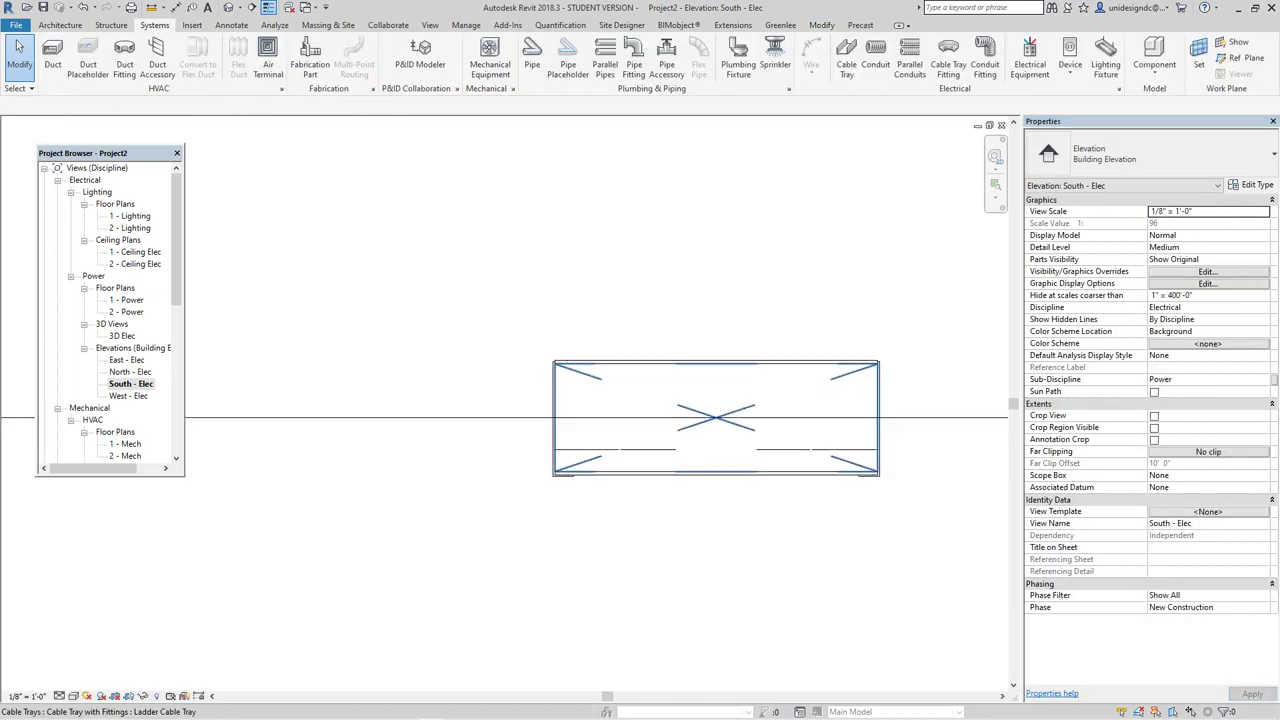
scroll(670, 440, "down", 5)
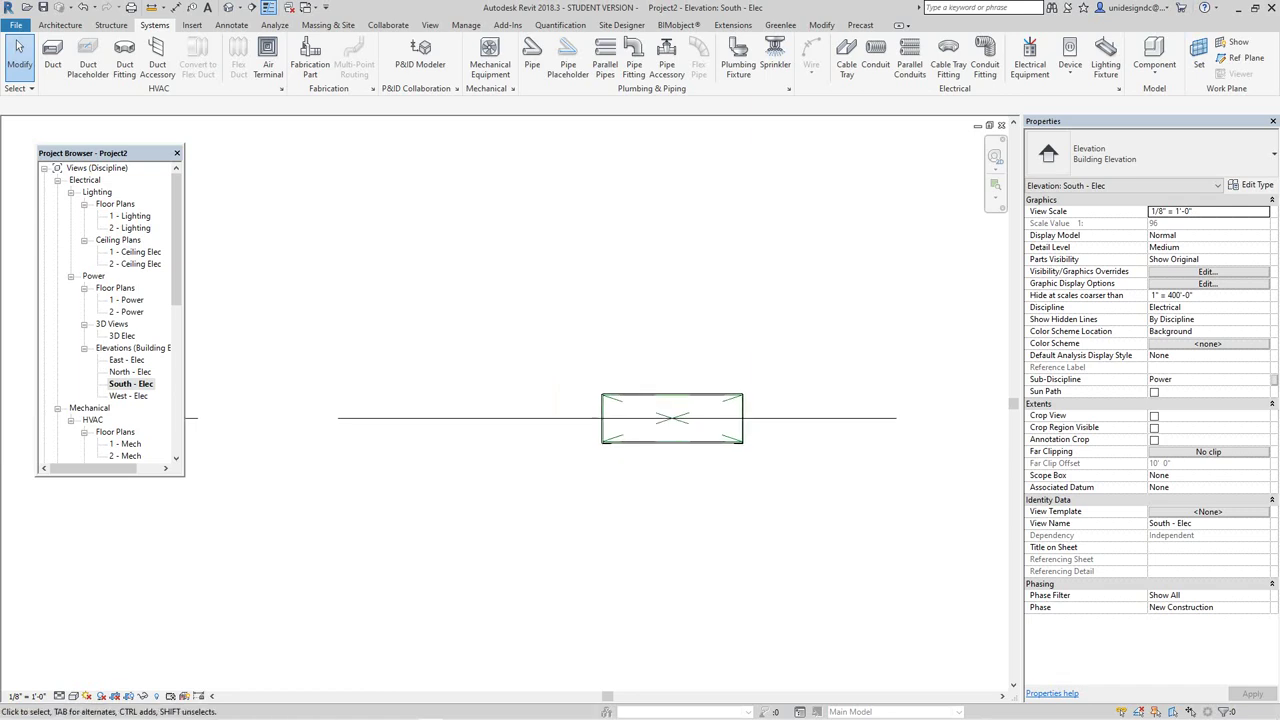
scroll(668, 430, "down", 5)
middle_click_drag(534, 292, 548, 335)
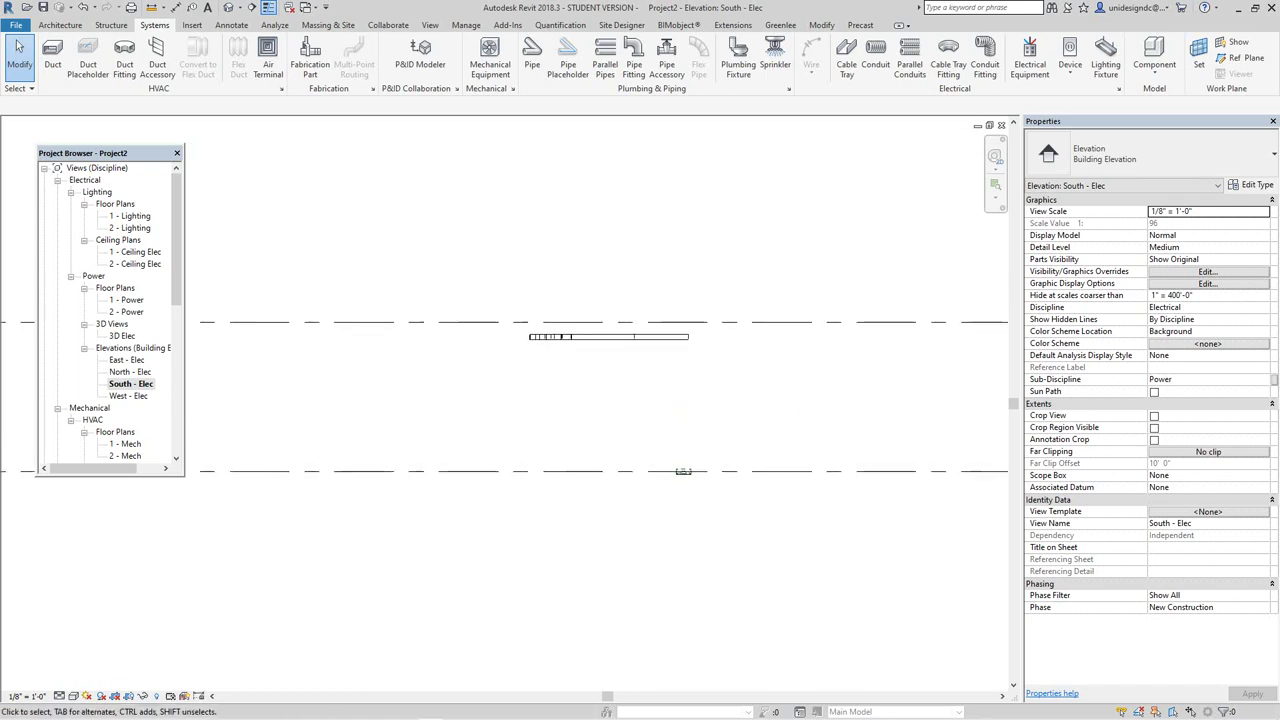
scroll(546, 335, "up", 3)
scroll(524, 350, "up", 2)
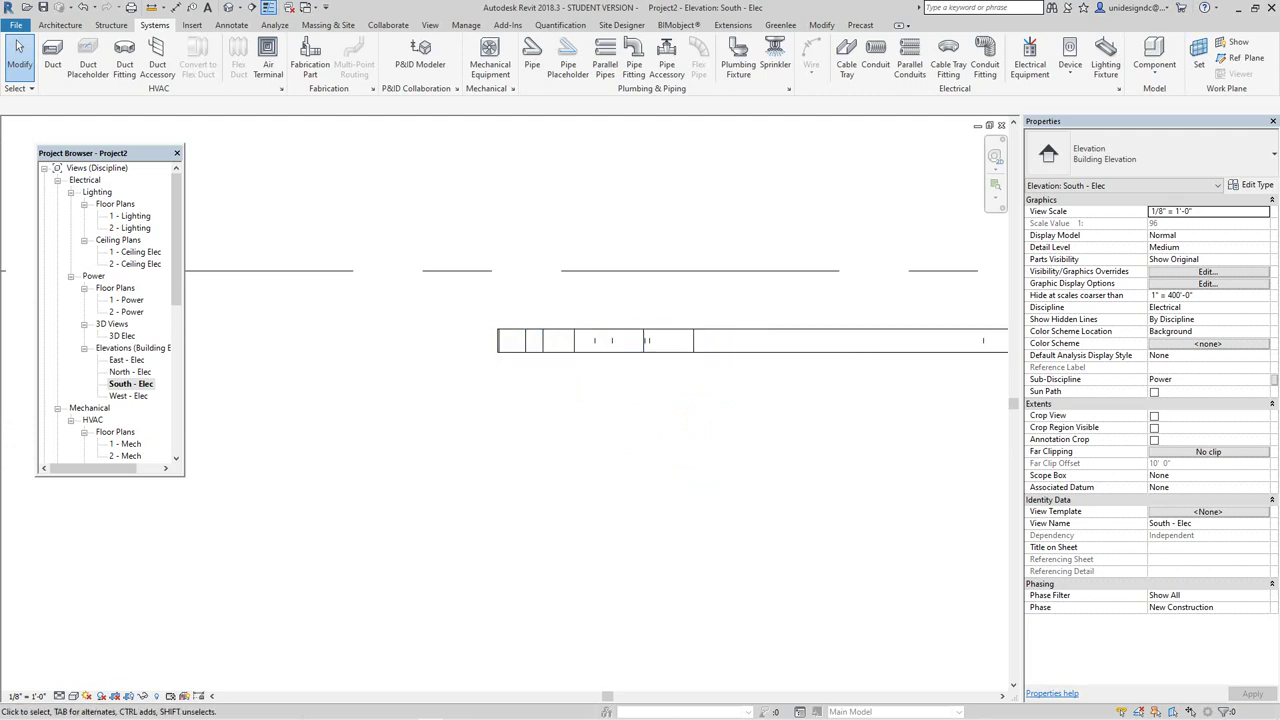
scroll(660, 400, "down", 5)
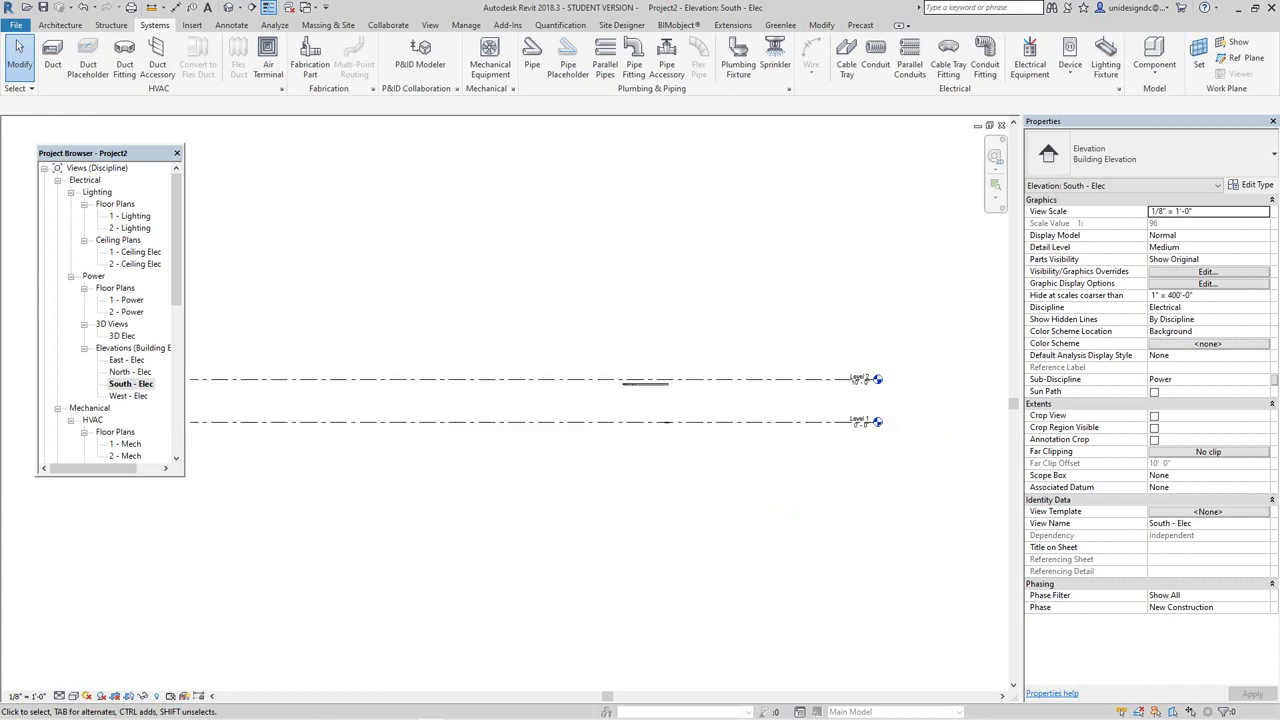
scroll(637, 407, "down", 1)
In the isometric 3D view, delete the ladder tray attached to the AL12B-150 fitting together with the Ladder Reducer joining them.
left_click(229, 8)
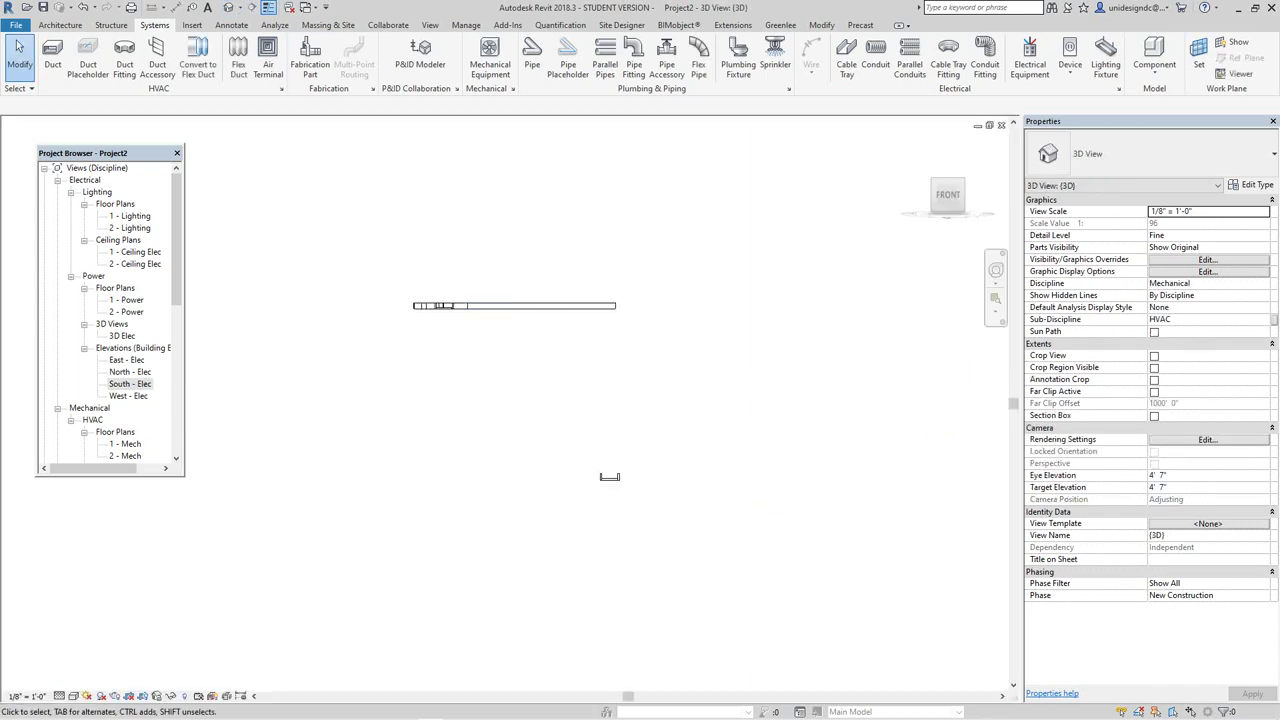
left_click(918, 145)
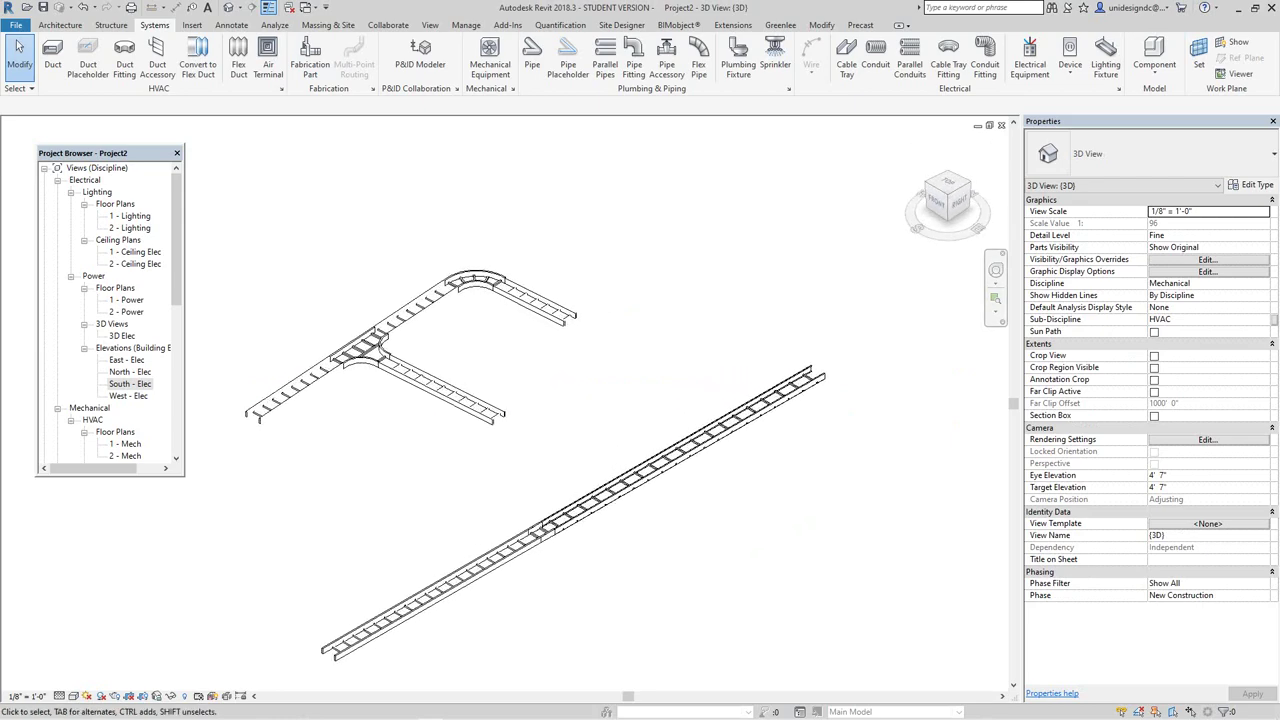
middle_click_drag(528, 566, 556, 486)
left_click(500, 488)
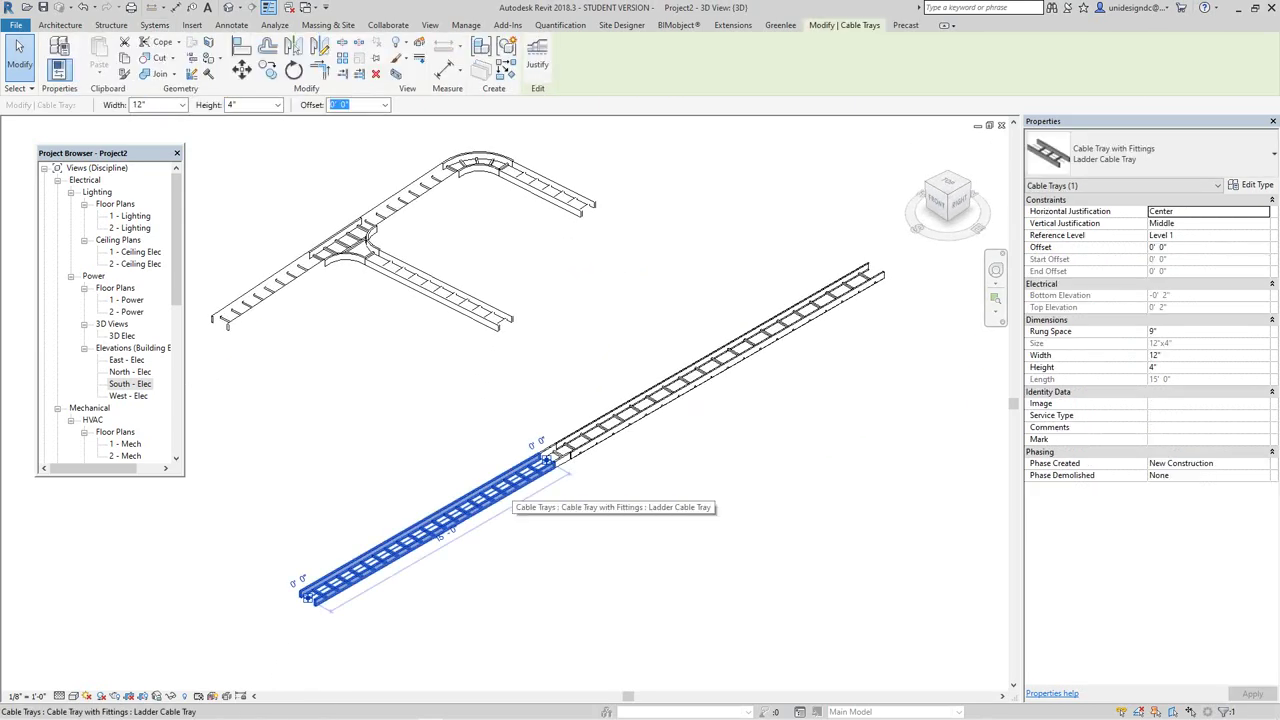
key("Delete")
scroll(552, 456, "up", 2)
left_click(548, 455)
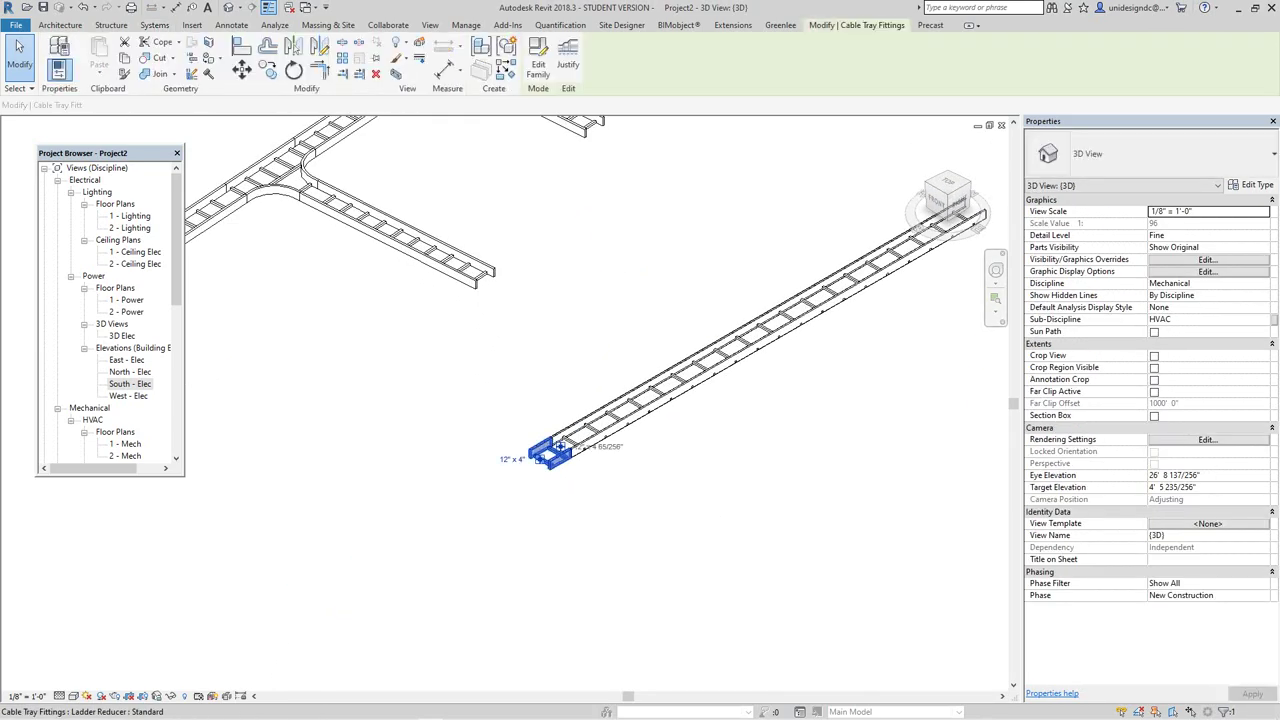
key("Delete")
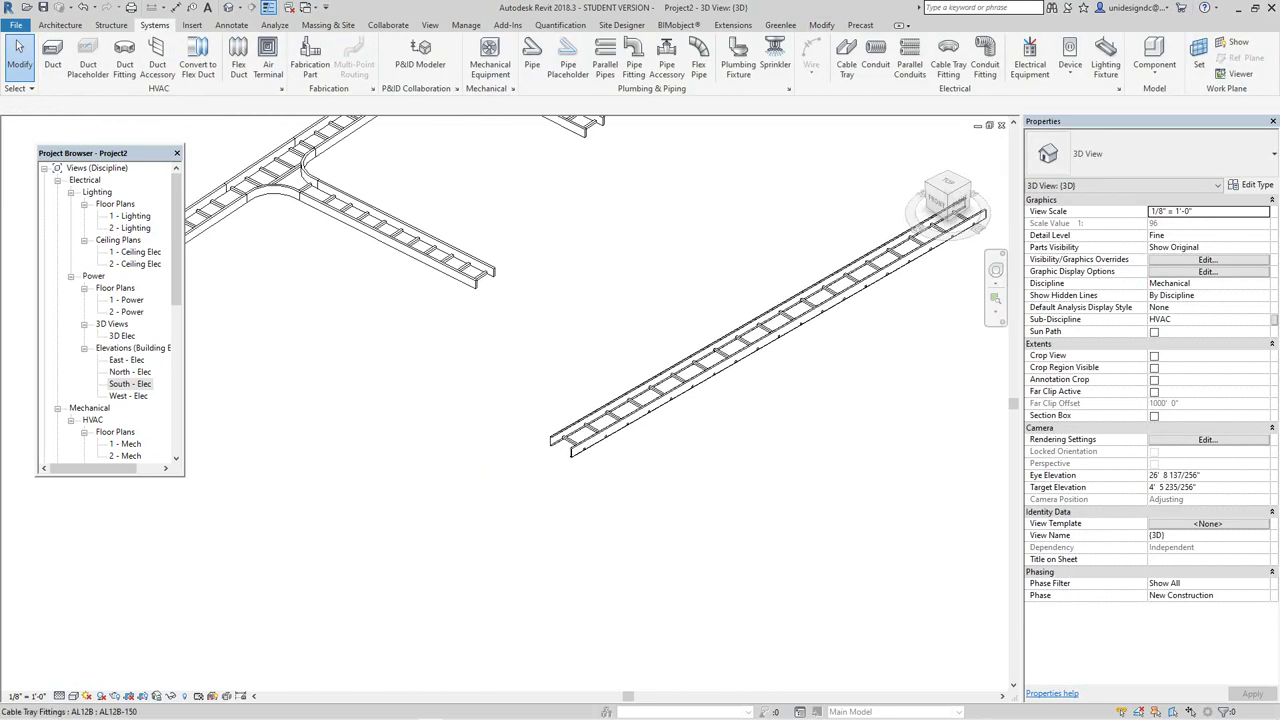
Open the 1 - Power floor plan and frame the AL12B-150 fitting together with the existing tray run.
double_click(127, 300)
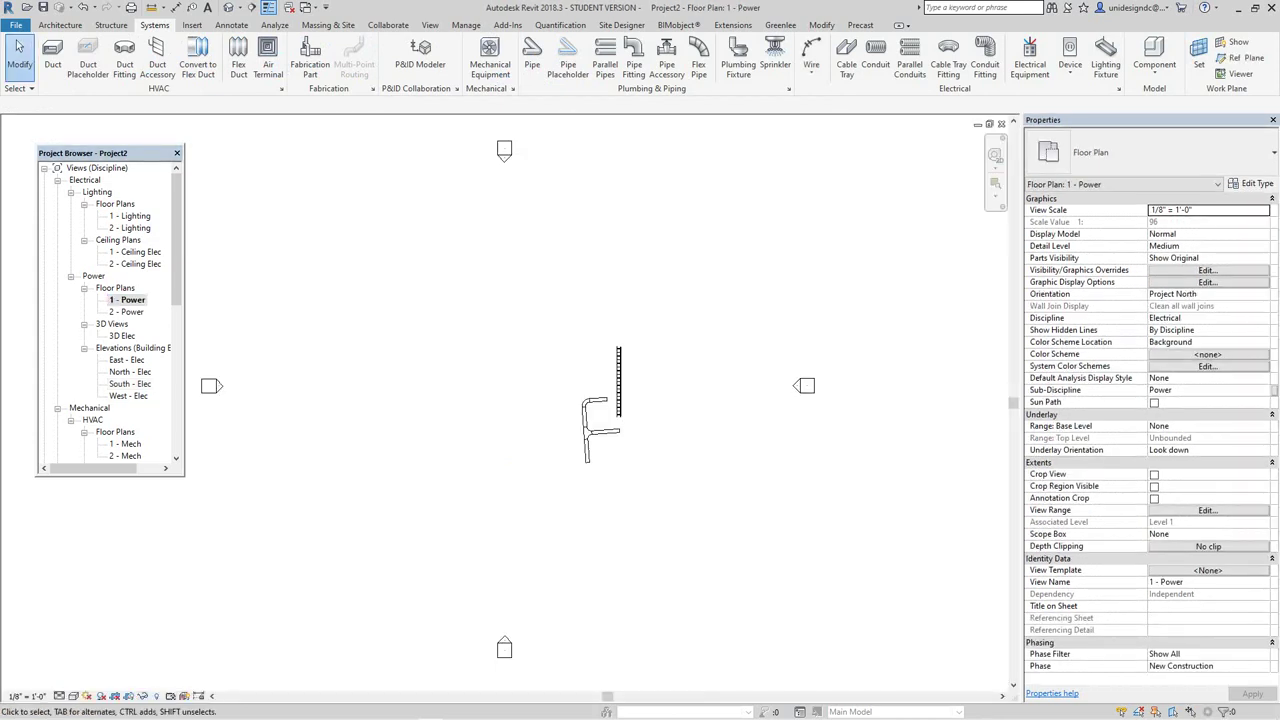
scroll(603, 398, "up", 2)
middle_click_drag(597, 347, 588, 384)
scroll(588, 383, "down", 2)
scroll(595, 513, "up", 2)
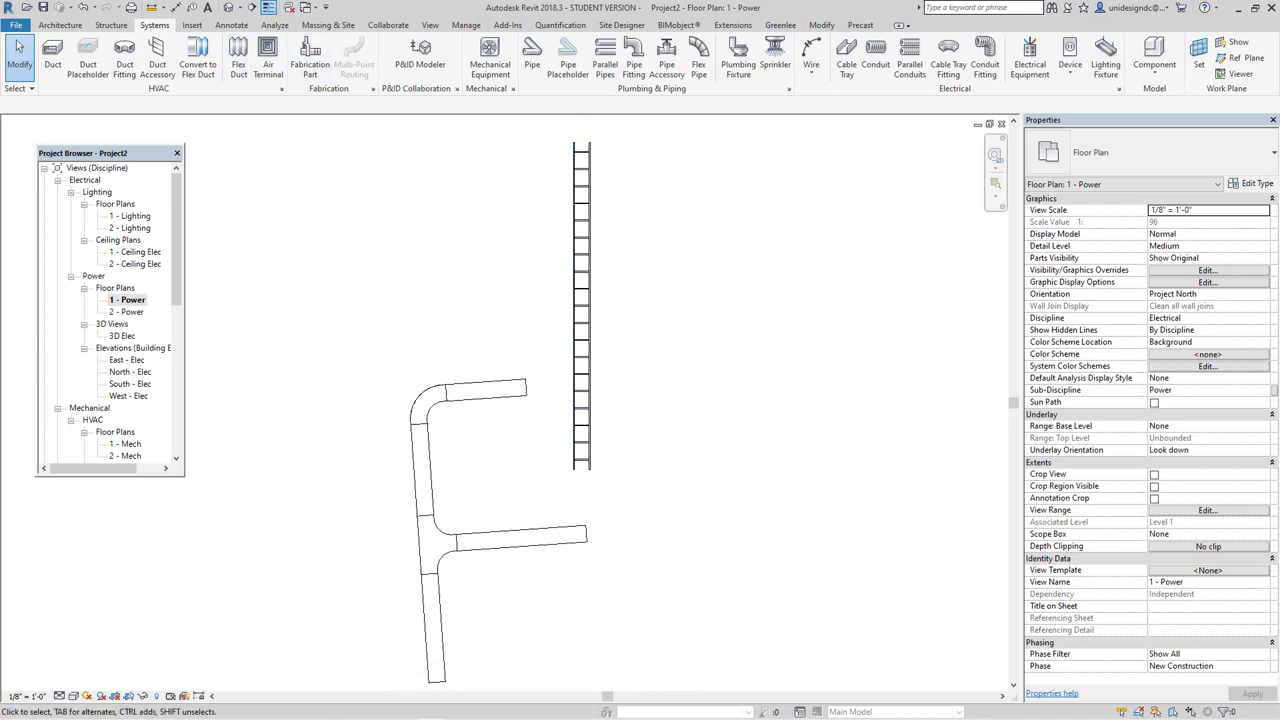
left_click(253, 7)
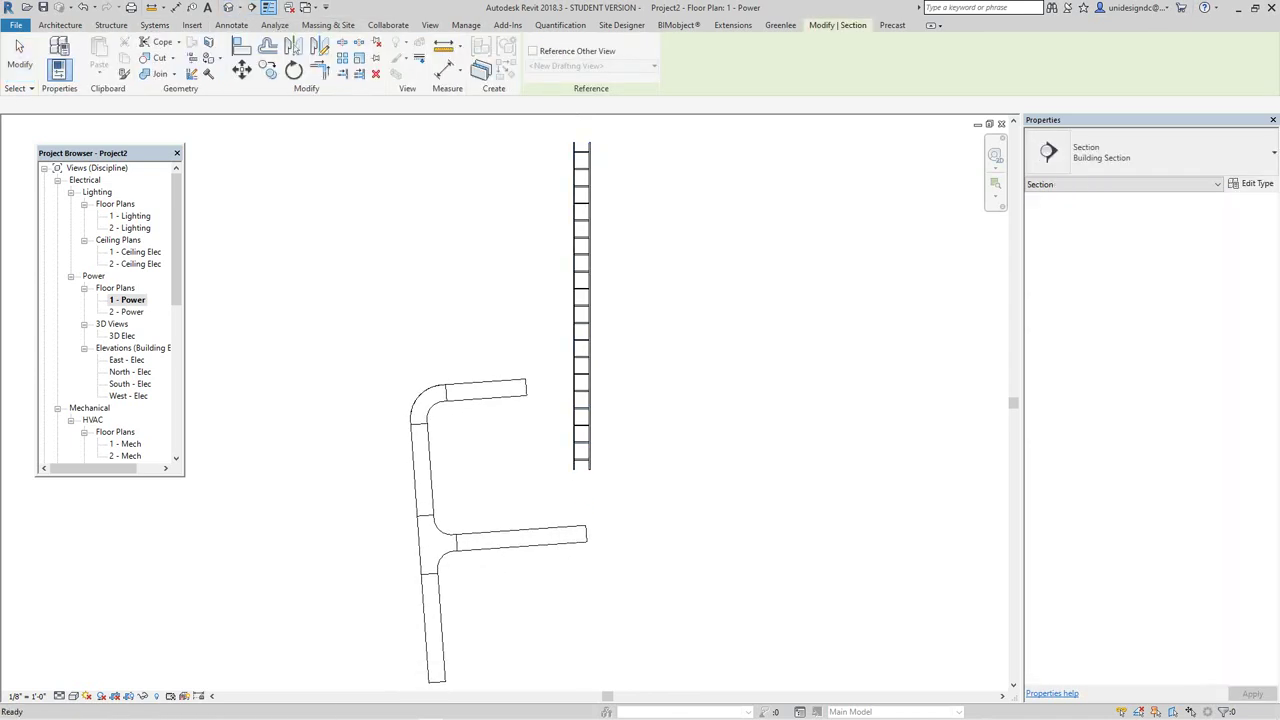
key("Escape")
left_click(578, 326)
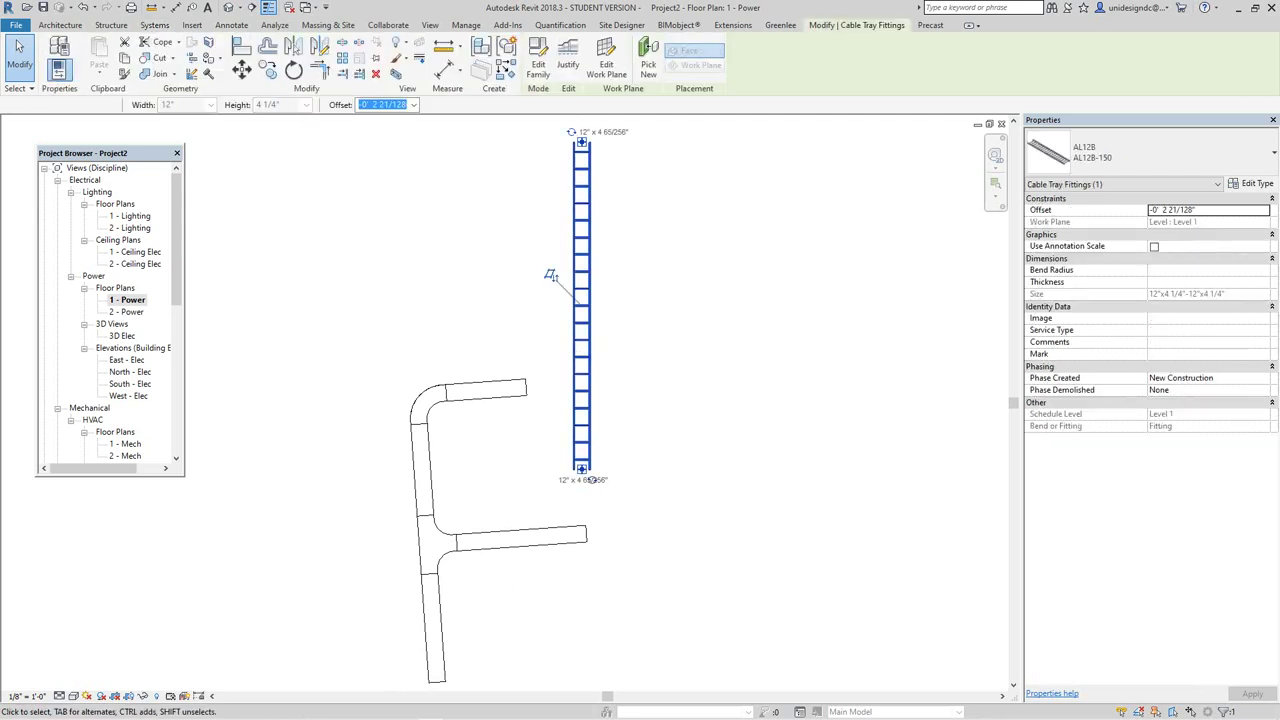
key("Escape")
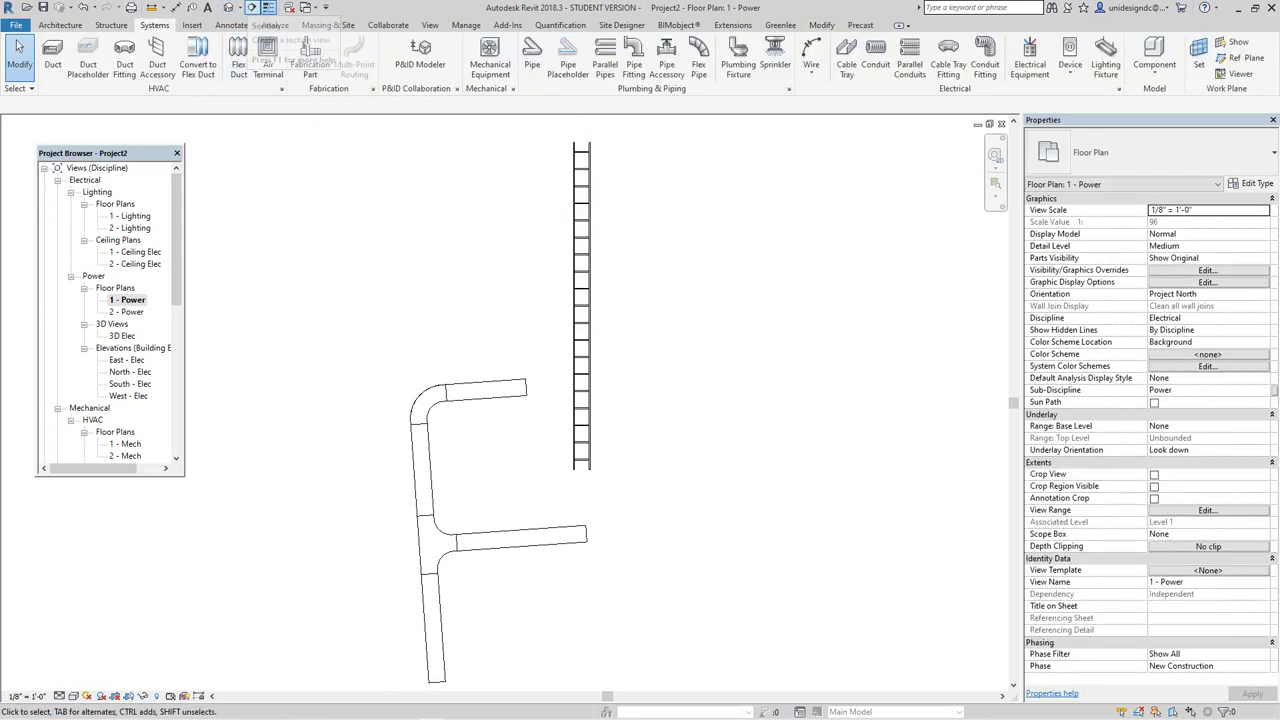
Move the AL12B-150 fitting sideways by about one tray width, away from the existing tray run.
left_click(578, 322)
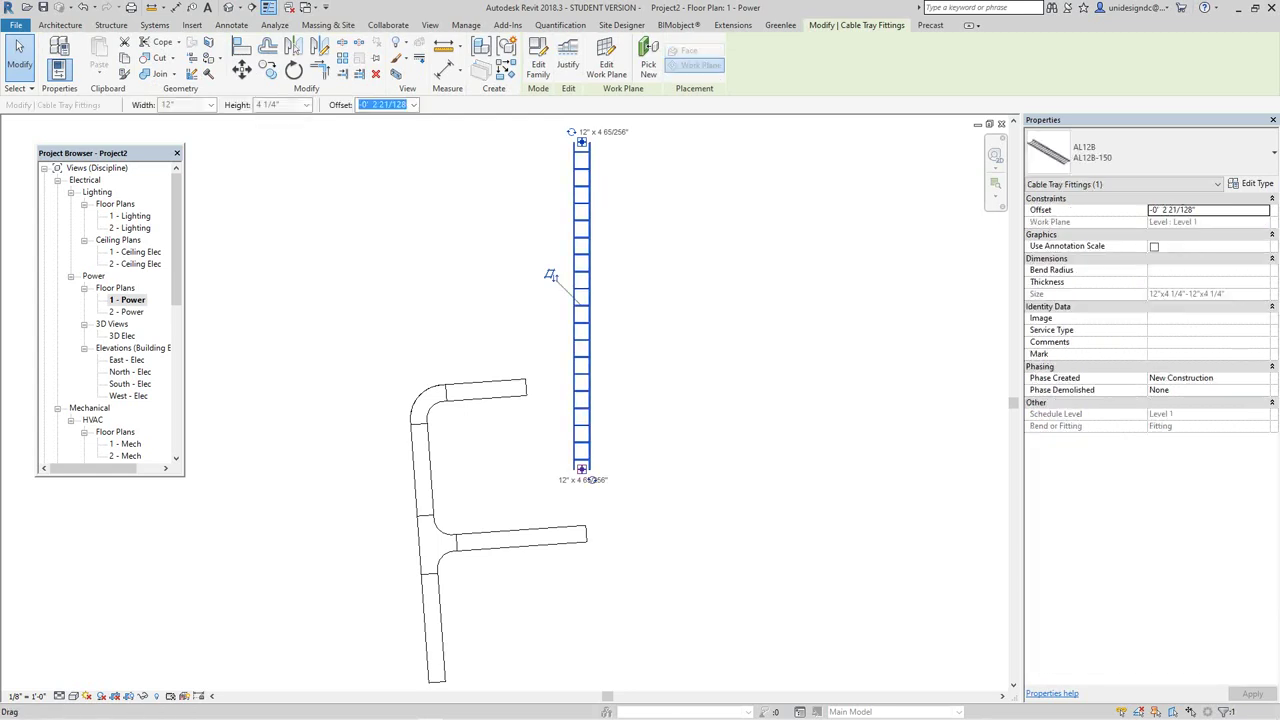
left_click_drag(578, 322, 595, 322)
key("Escape")
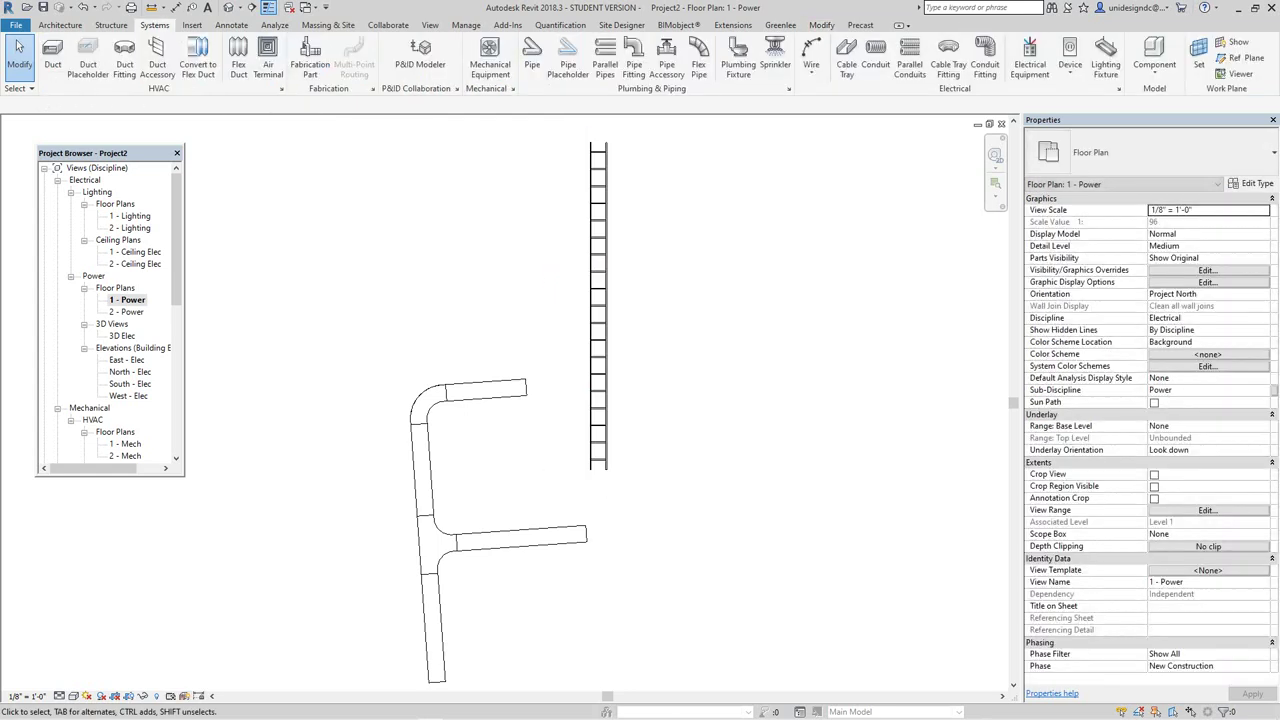
Cut a building section across the lower part of the AL12B-150 fitting in the floor plan and open the section view.
scroll(640, 436, "up", 3)
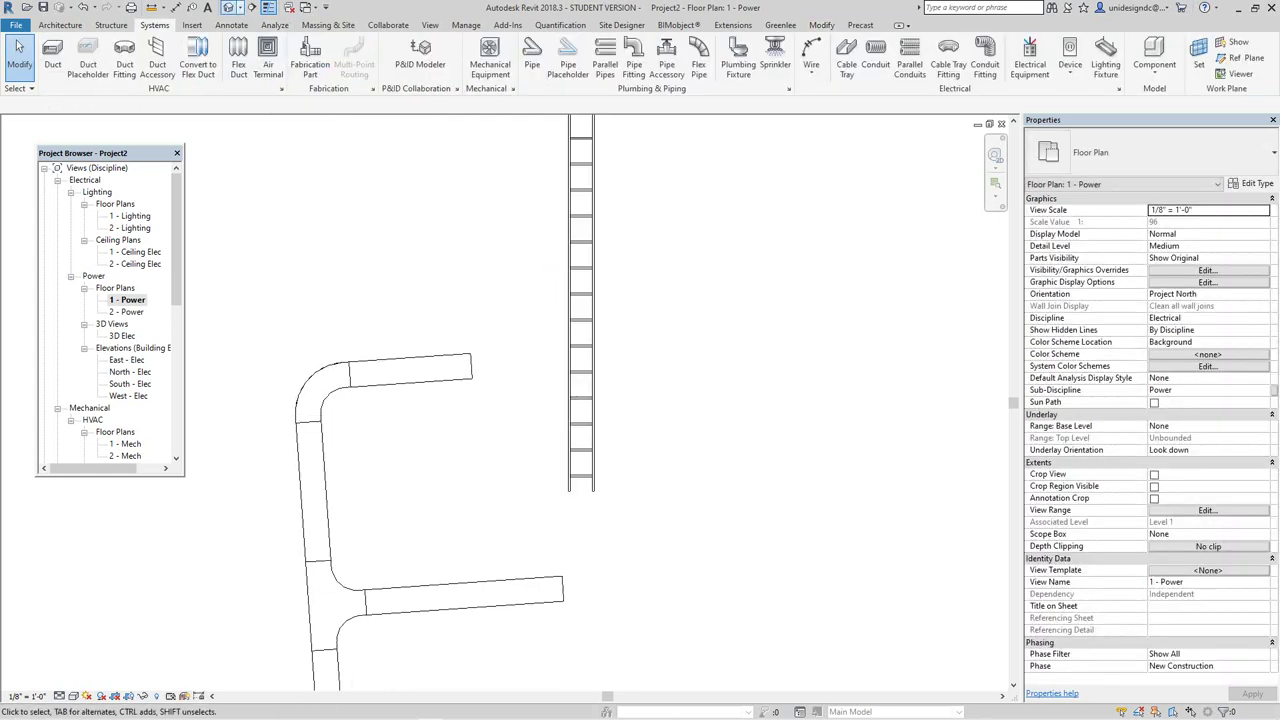
left_click(252, 7)
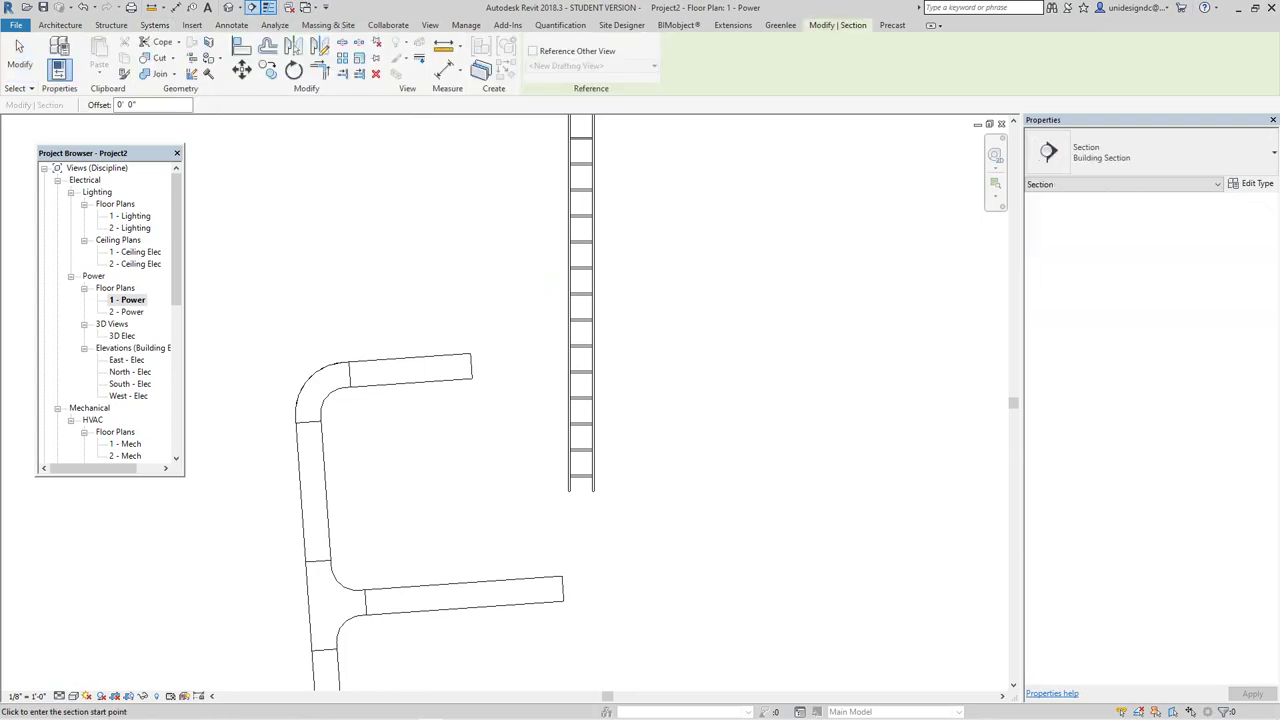
left_click(475, 436)
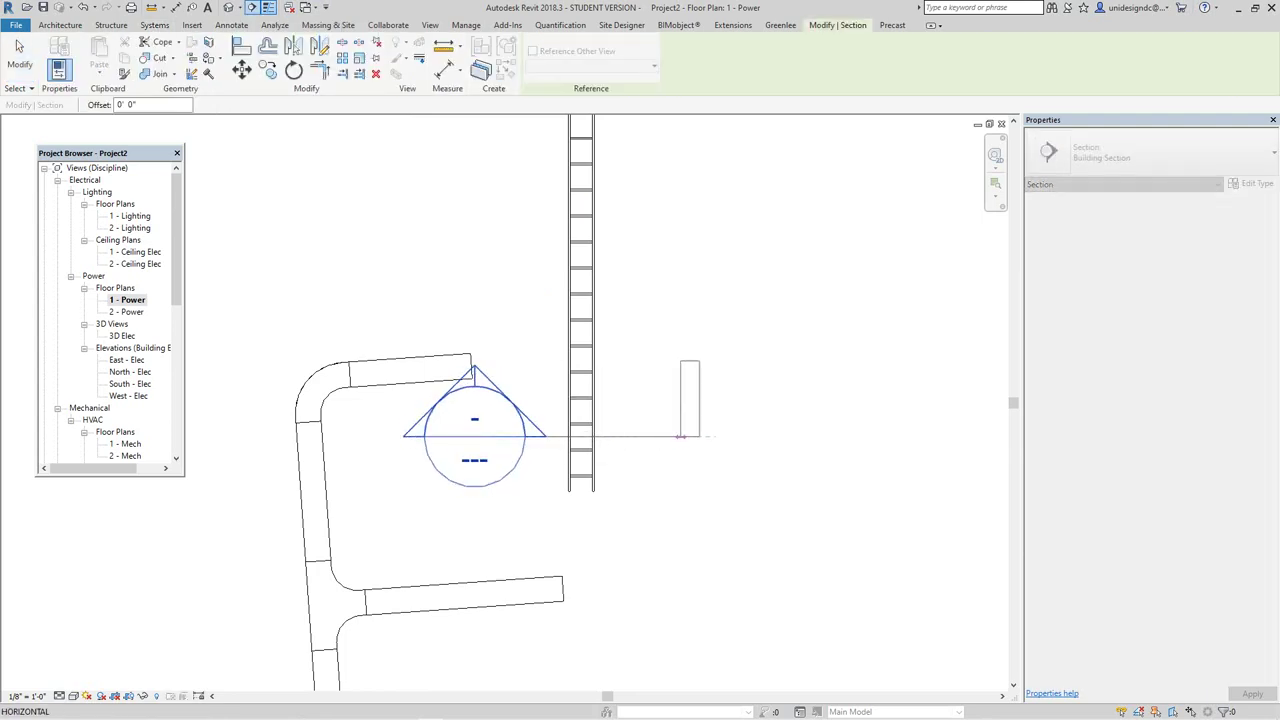
left_click(681, 436)
key("Escape")
scroll(615, 433, "down", 3)
scroll(546, 434, "up", 3)
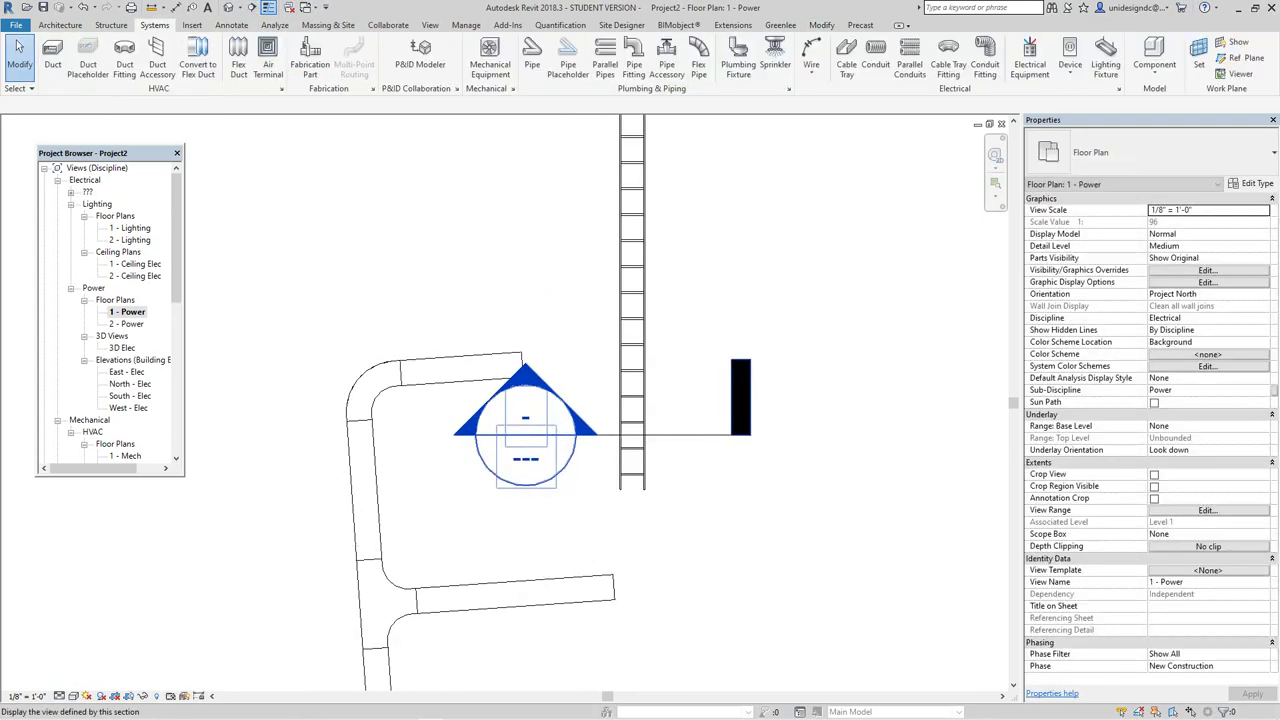
double_click(525, 378)
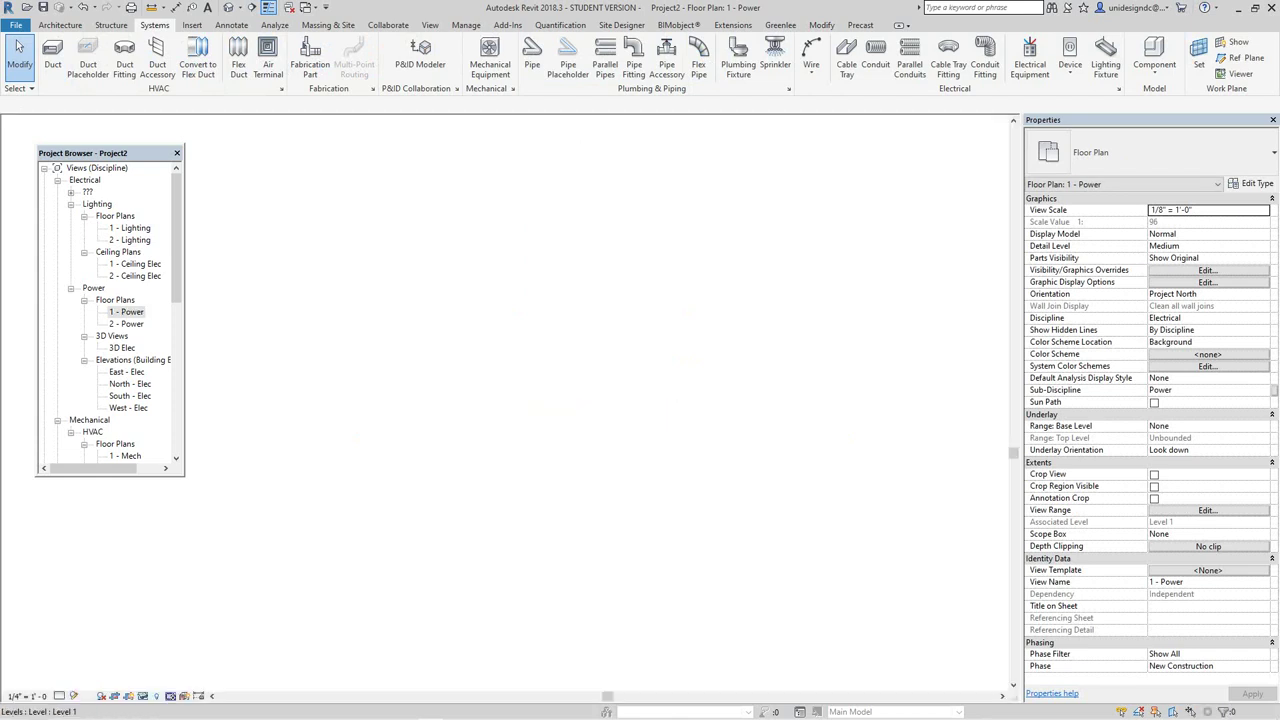
scroll(446, 584, "up", 3)
middle_click_drag(446, 584, 453, 548)
scroll(390, 430, "up", 2)
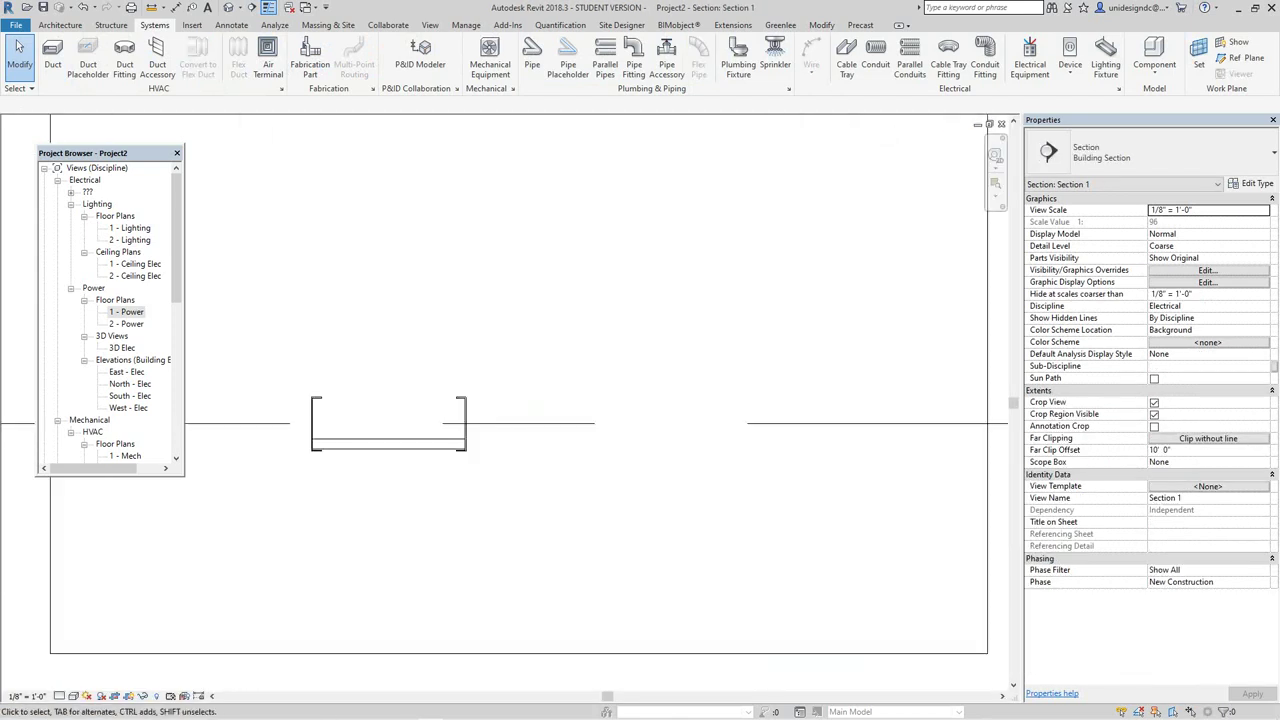
Set the AL12B-150 fitting's offset from Level 1 to 0.
left_click(356, 396)
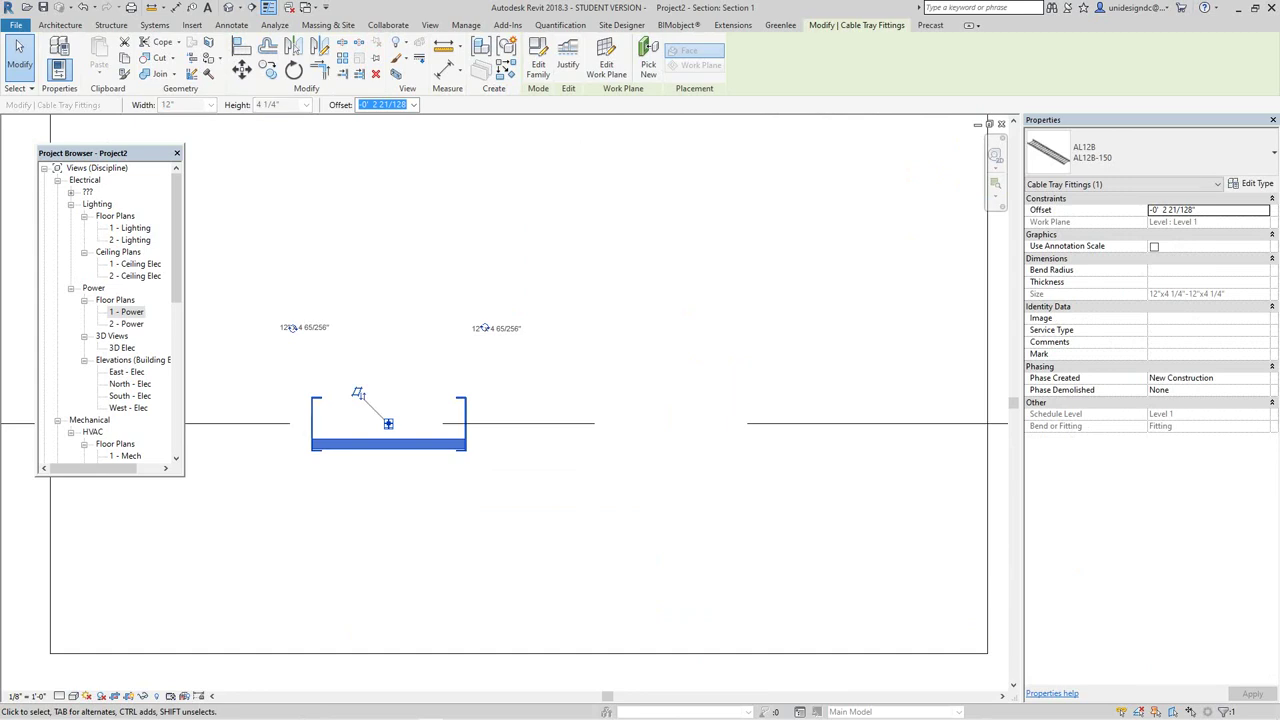
left_click(1222, 210)
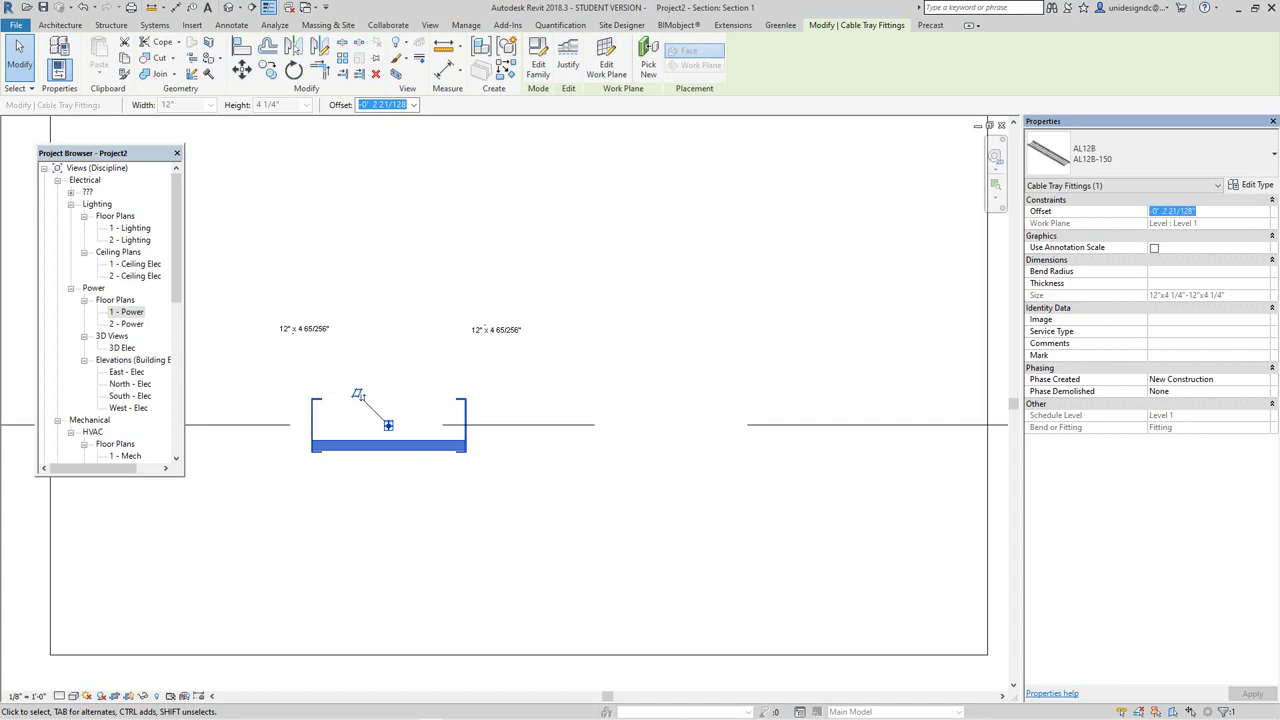
type("0")
left_click(800, 280)
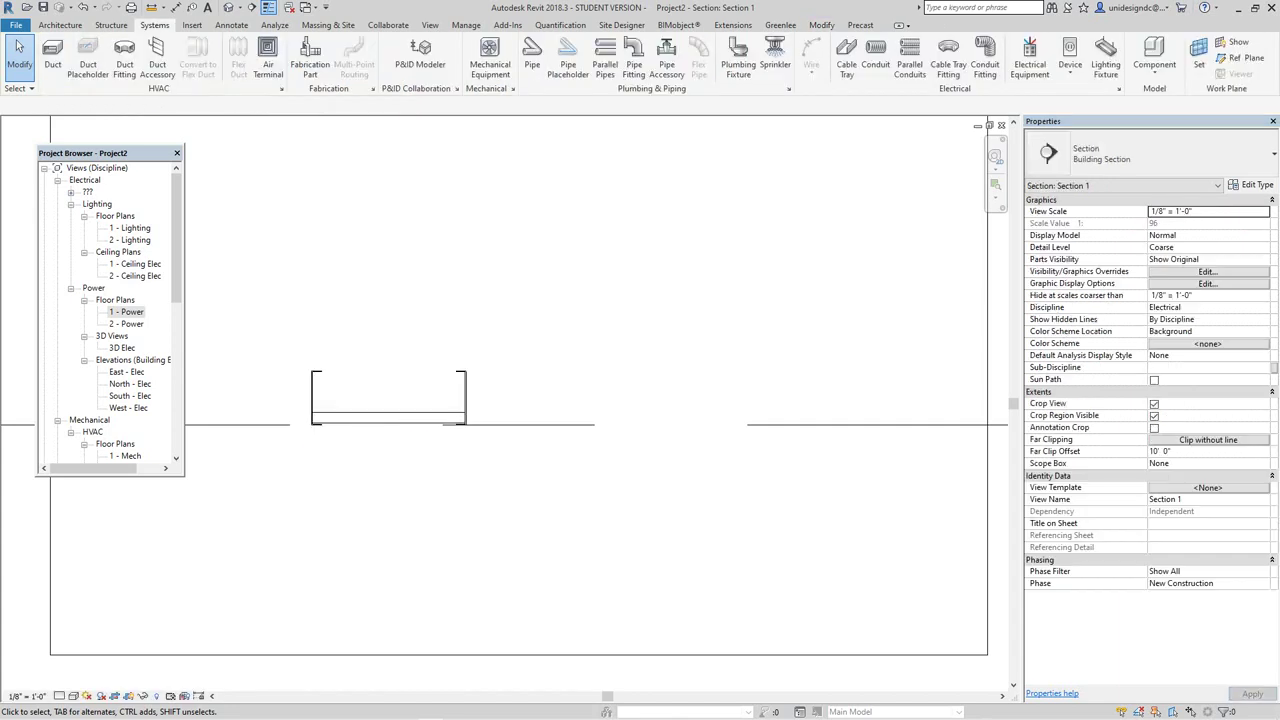
Examine the AL12B-150 fitting's height and offset relative to Level 1 in the section, and close the section view.
scroll(361, 419, "up", 1)
scroll(372, 441, "up", 3)
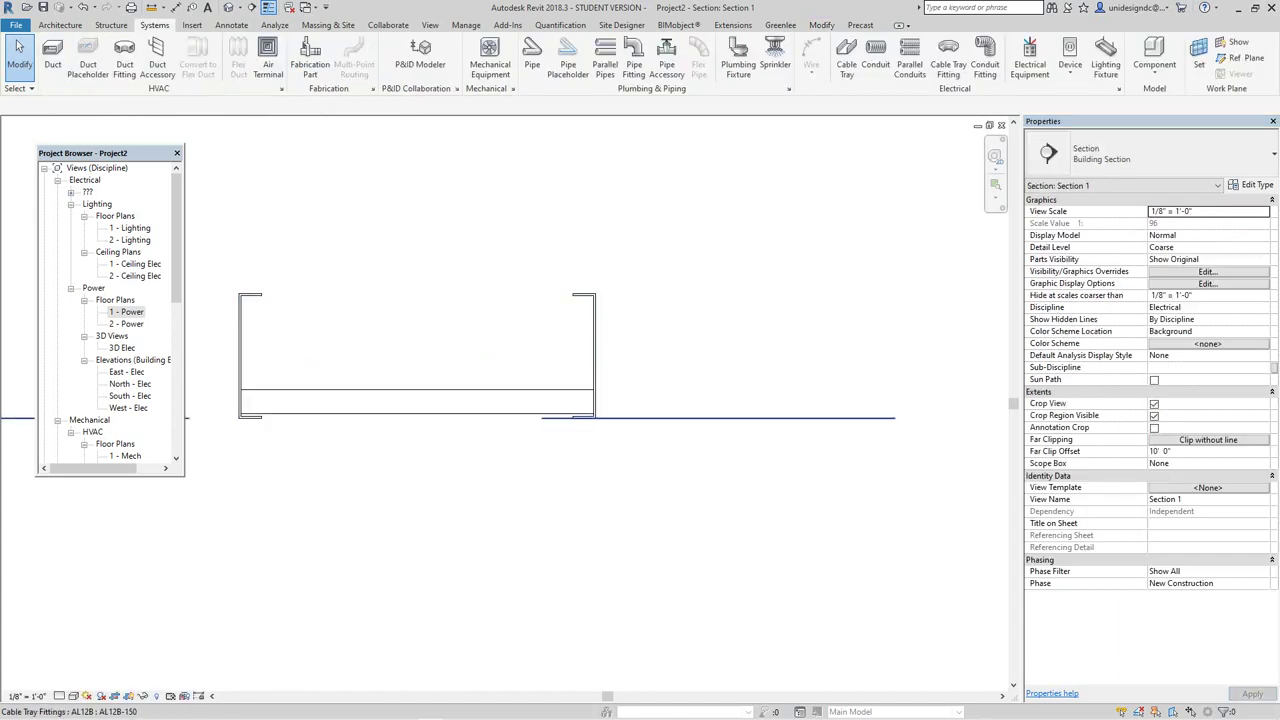
scroll(565, 420, "down", 2)
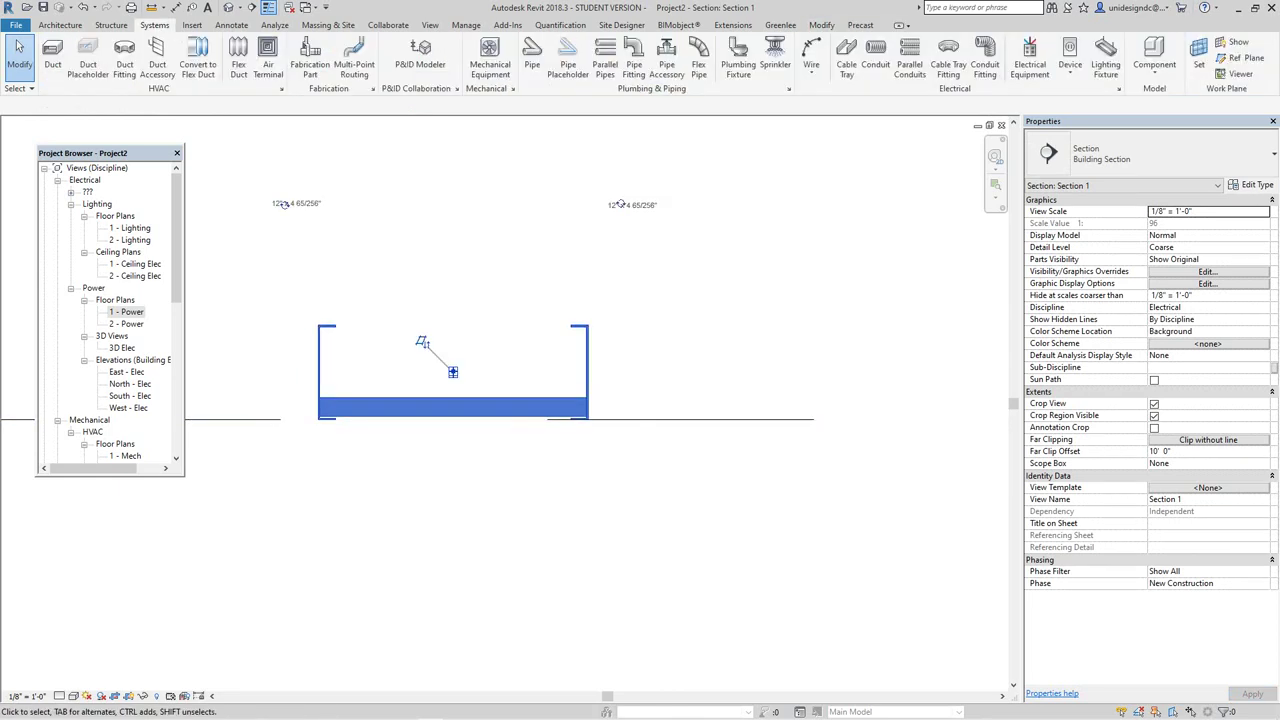
scroll(530, 432, "down", 5)
scroll(535, 432, "up", 4)
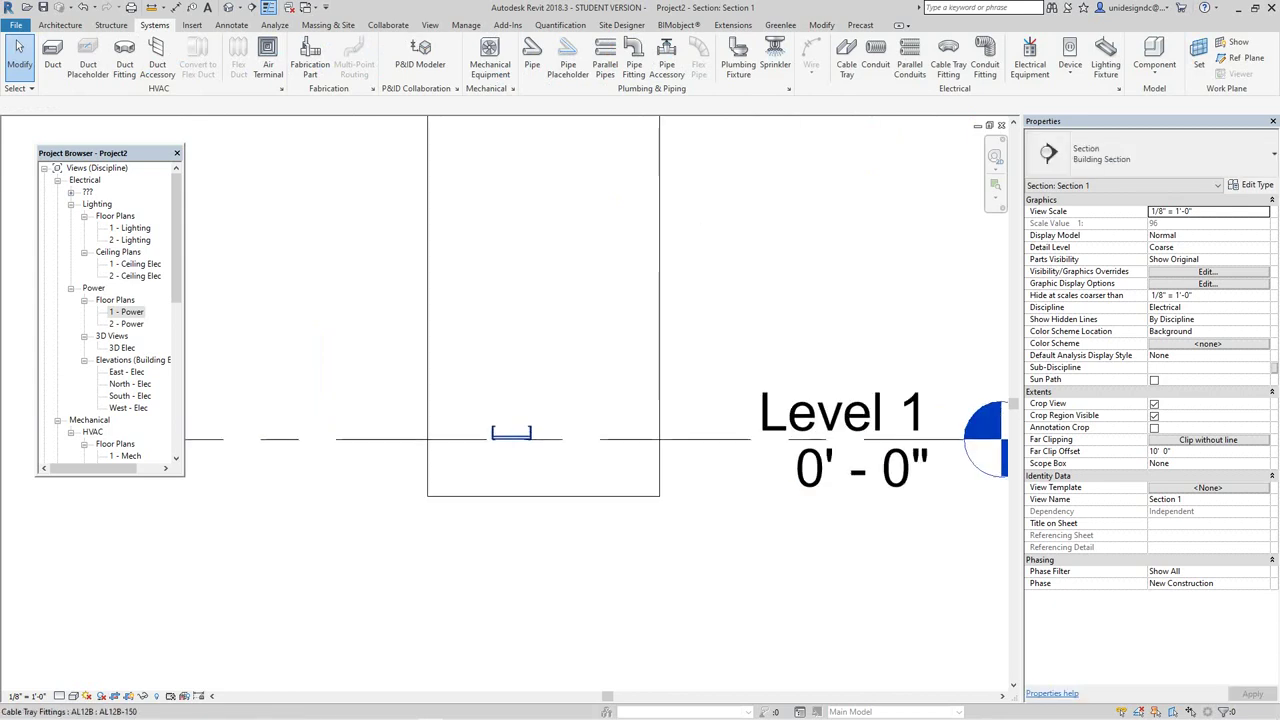
left_click(491, 431)
scroll(534, 440, "up", 3)
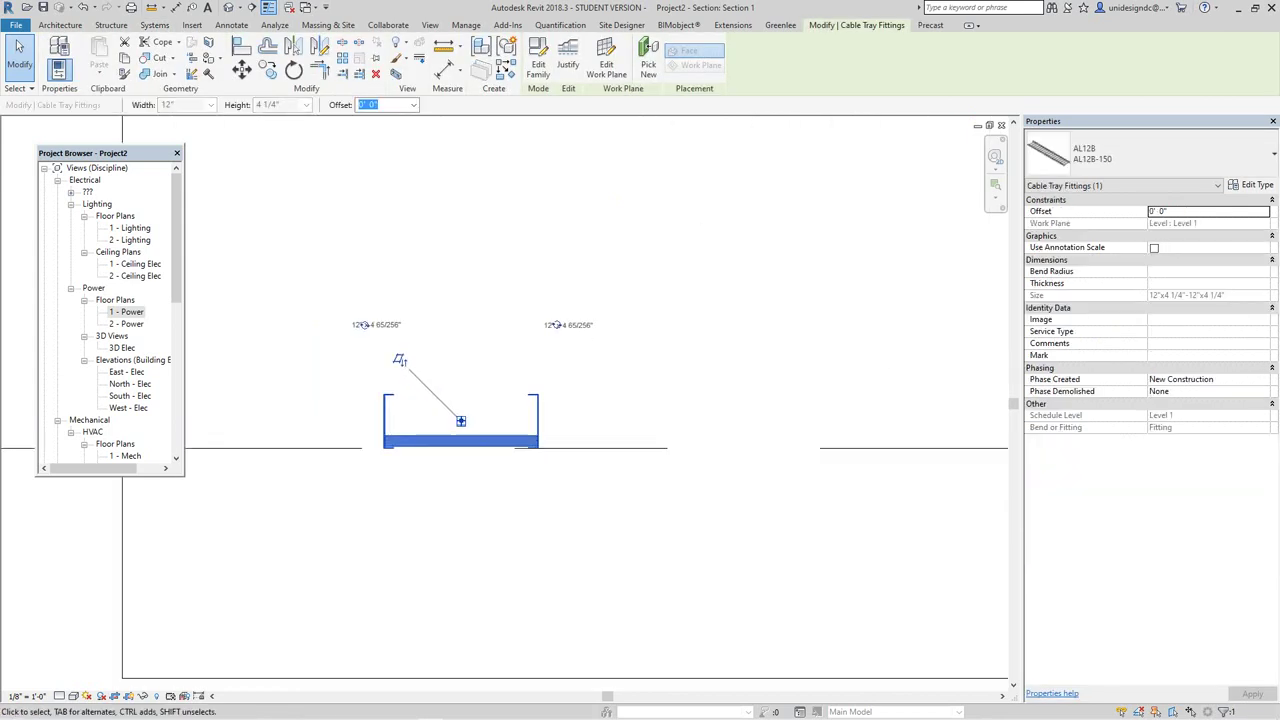
scroll(476, 420, "down", 4)
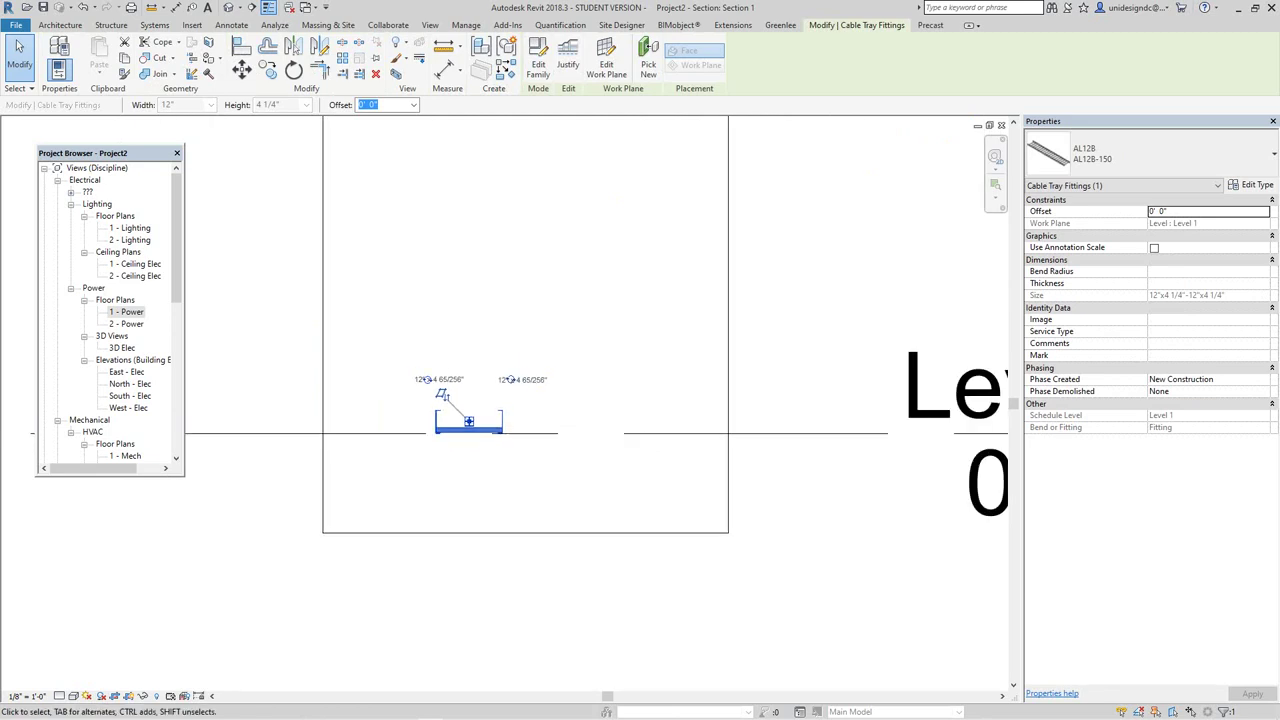
scroll(649, 474, "down", 5)
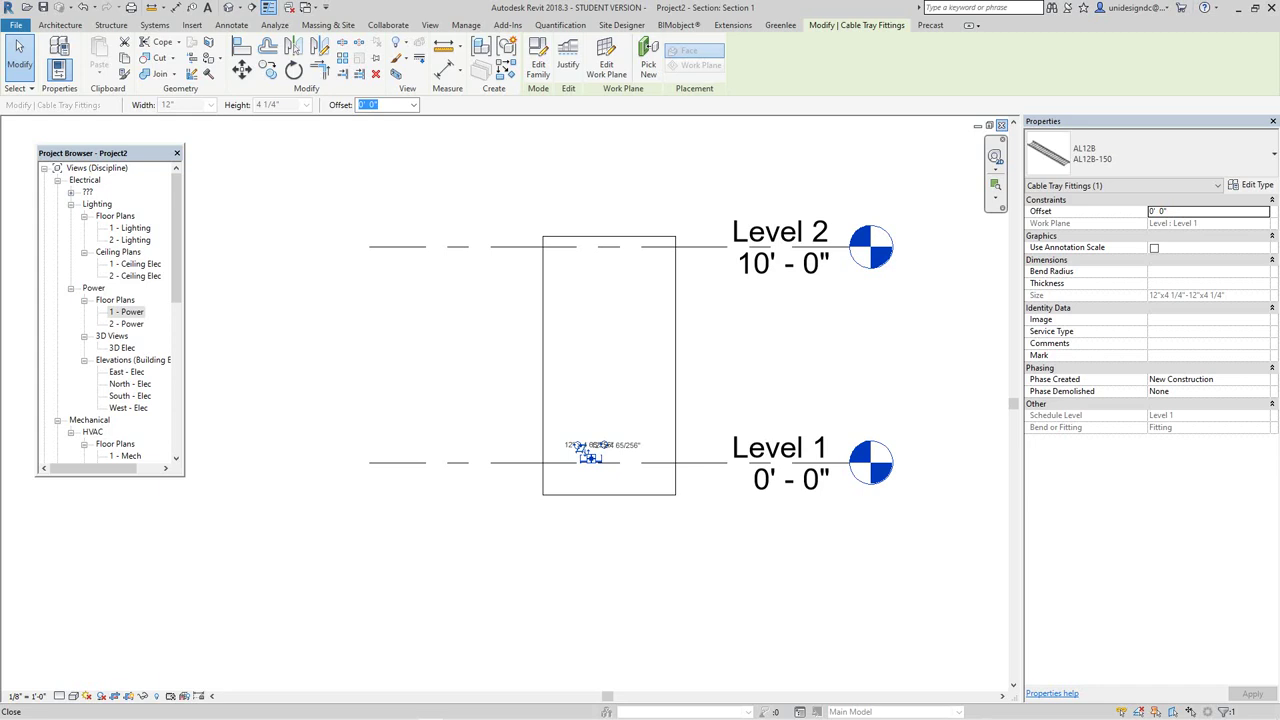
left_click(1001, 125)
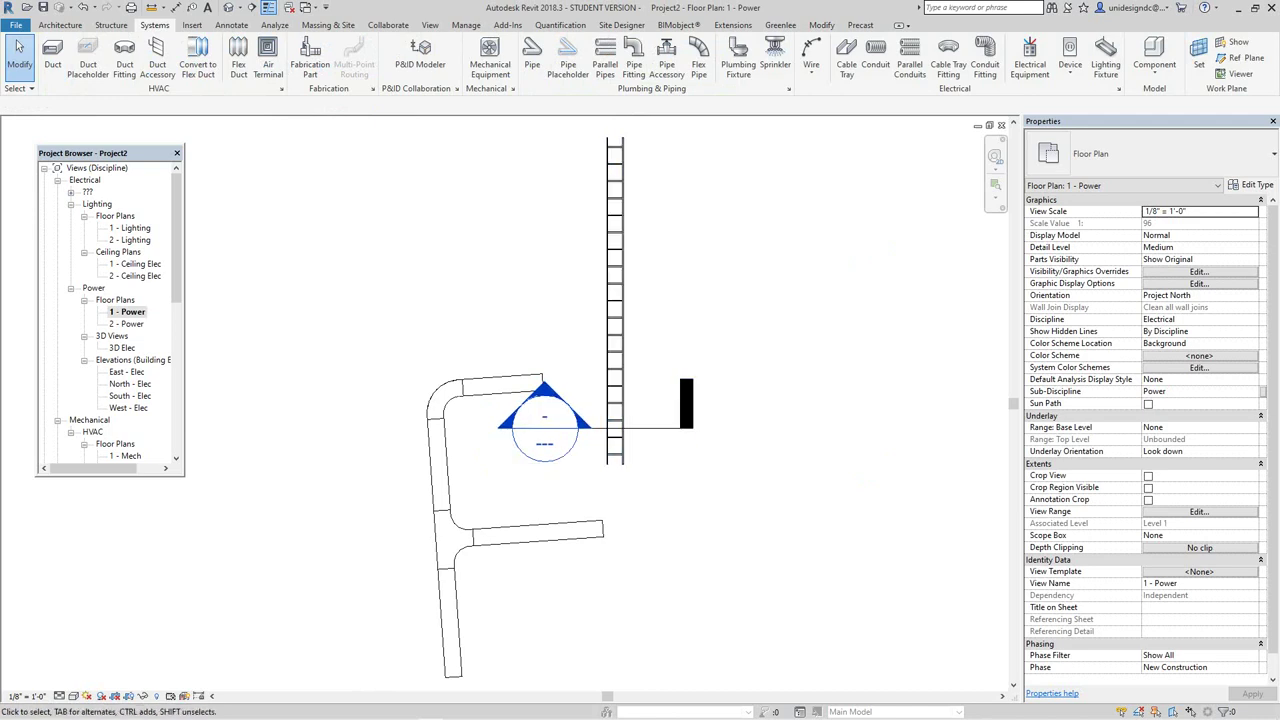
Draw a separate 10' ladder cable tray, 12" wide and 4" high, parallel to the AL12B-150 fitting in the floor plan.
scroll(664, 363, "down", 3)
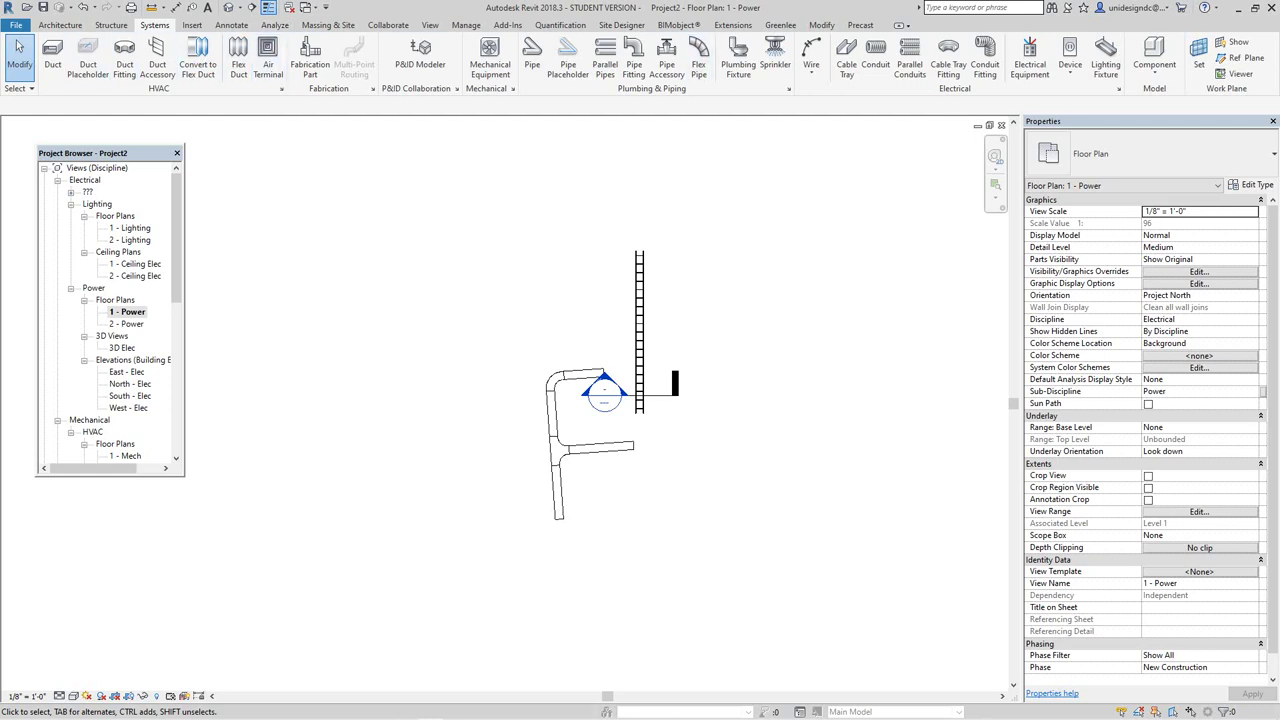
left_click(846, 62)
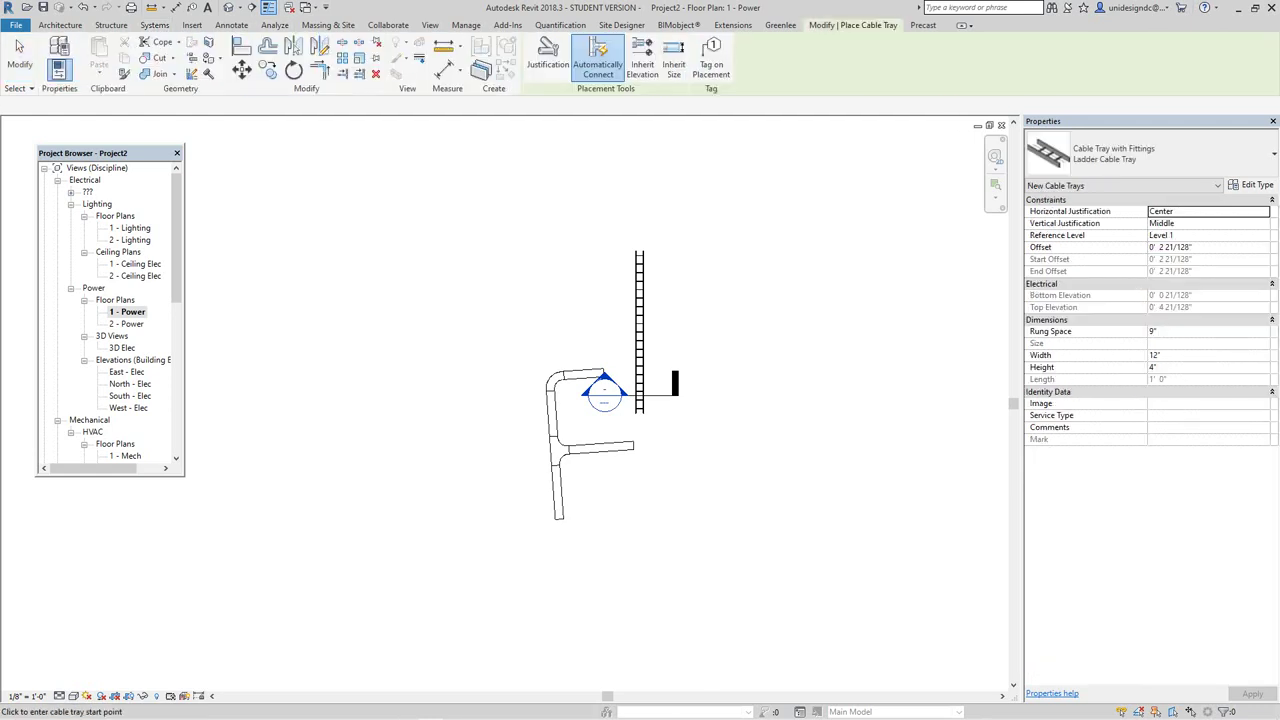
left_click(766, 339)
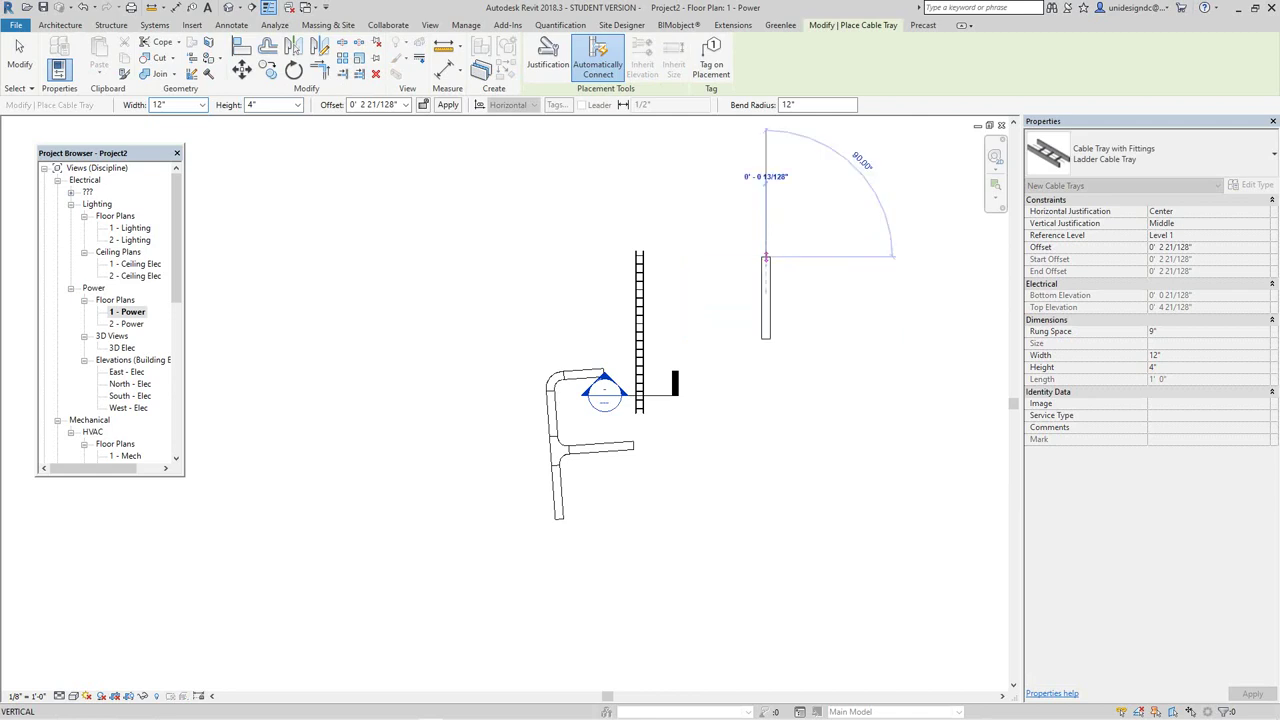
left_click(766, 258)
left_click(19, 50)
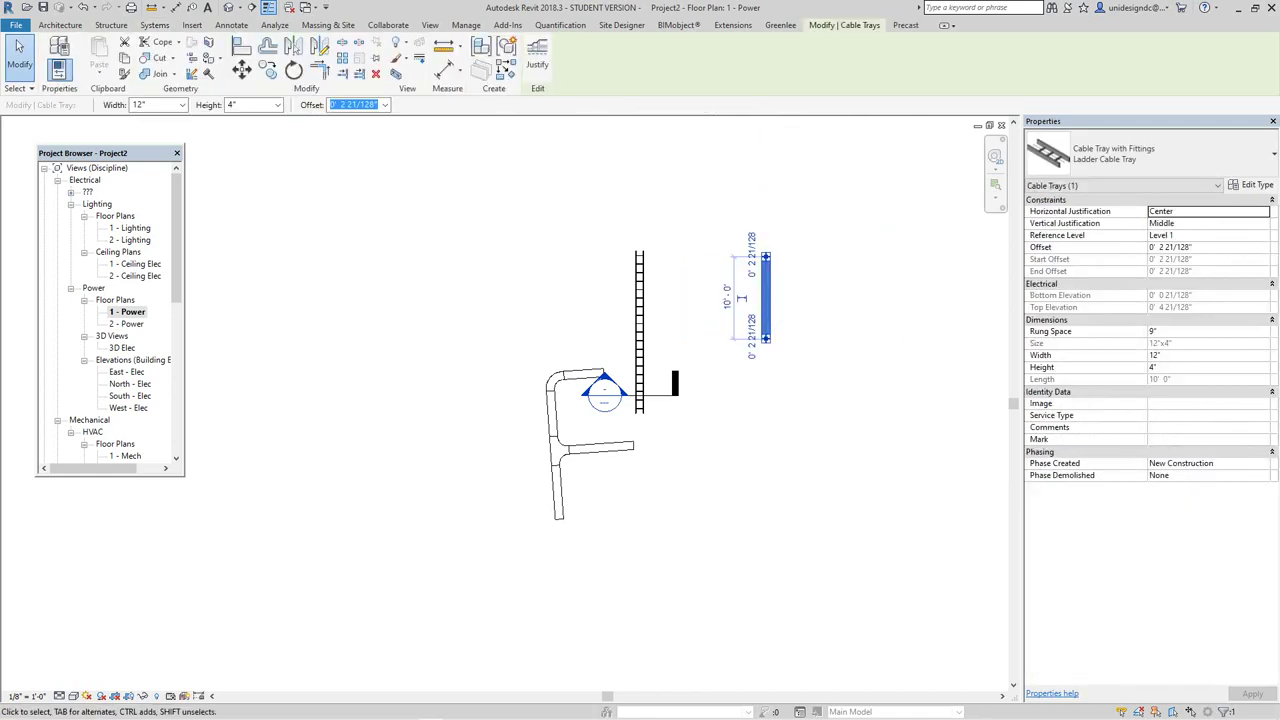
Check the vertical justification options available for the separate ladder cable tray.
left_click(1263, 223)
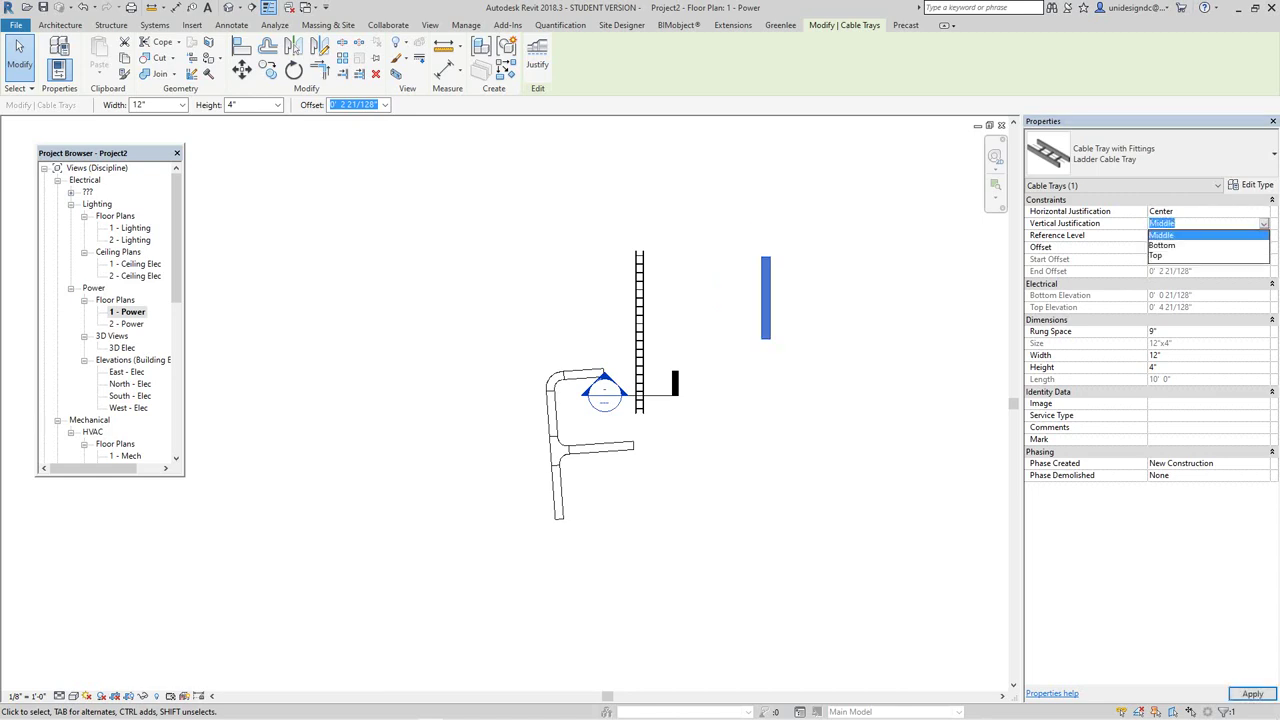
key("Escape")
key("Escape")
scroll(770, 325, "up", 2)
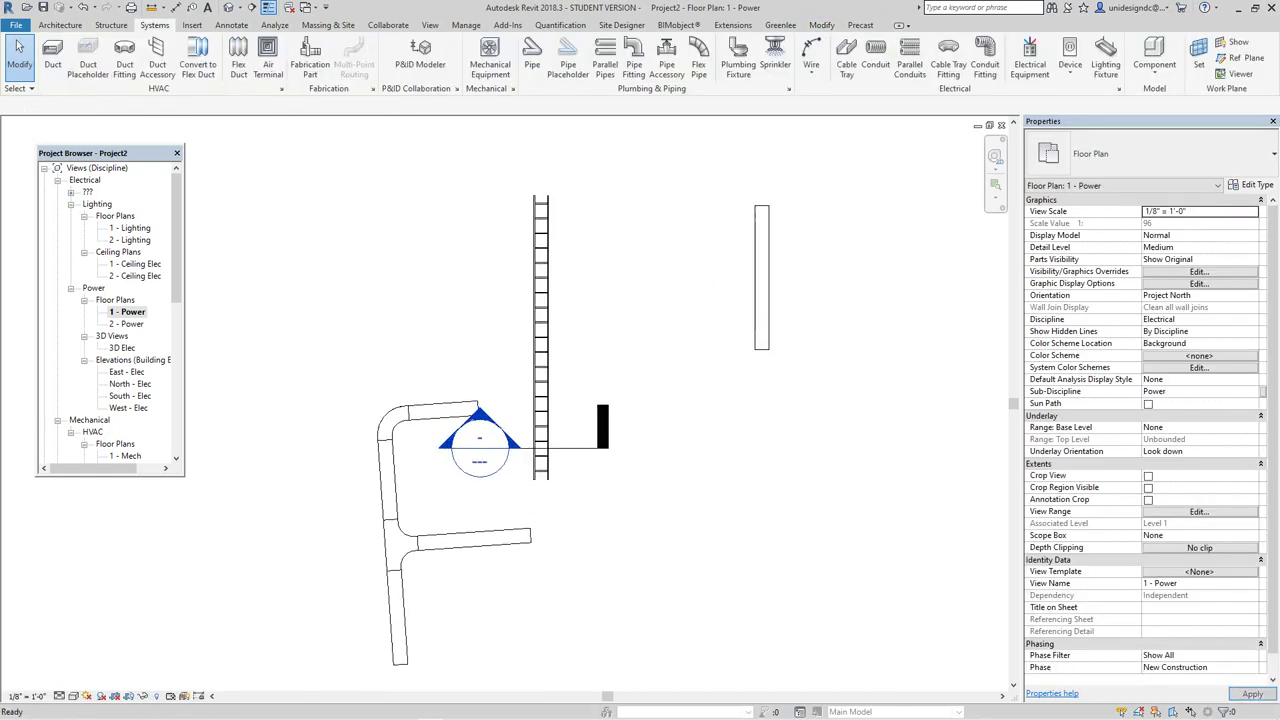
scroll(794, 315, "down", 2)
scroll(794, 315, "up", 4)
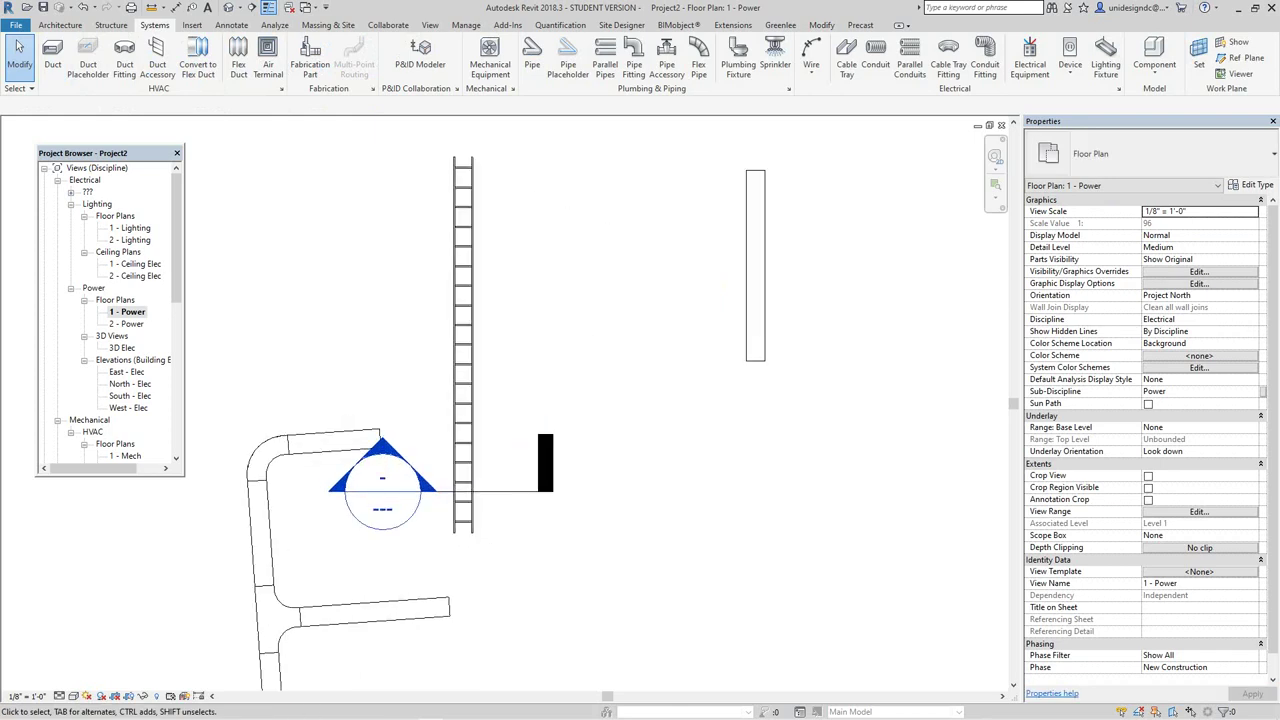
scroll(794, 315, "down", 3)
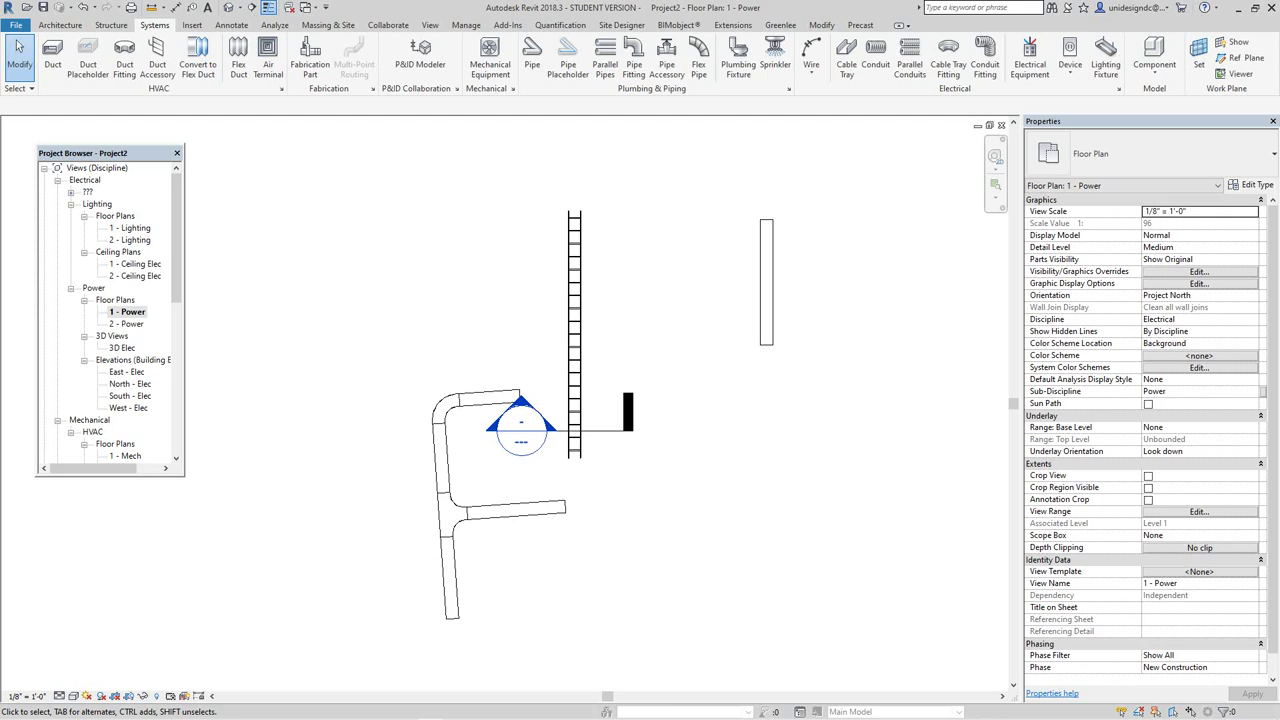
scroll(671, 286, "down", 1)
scroll(670, 290, "down", 1)
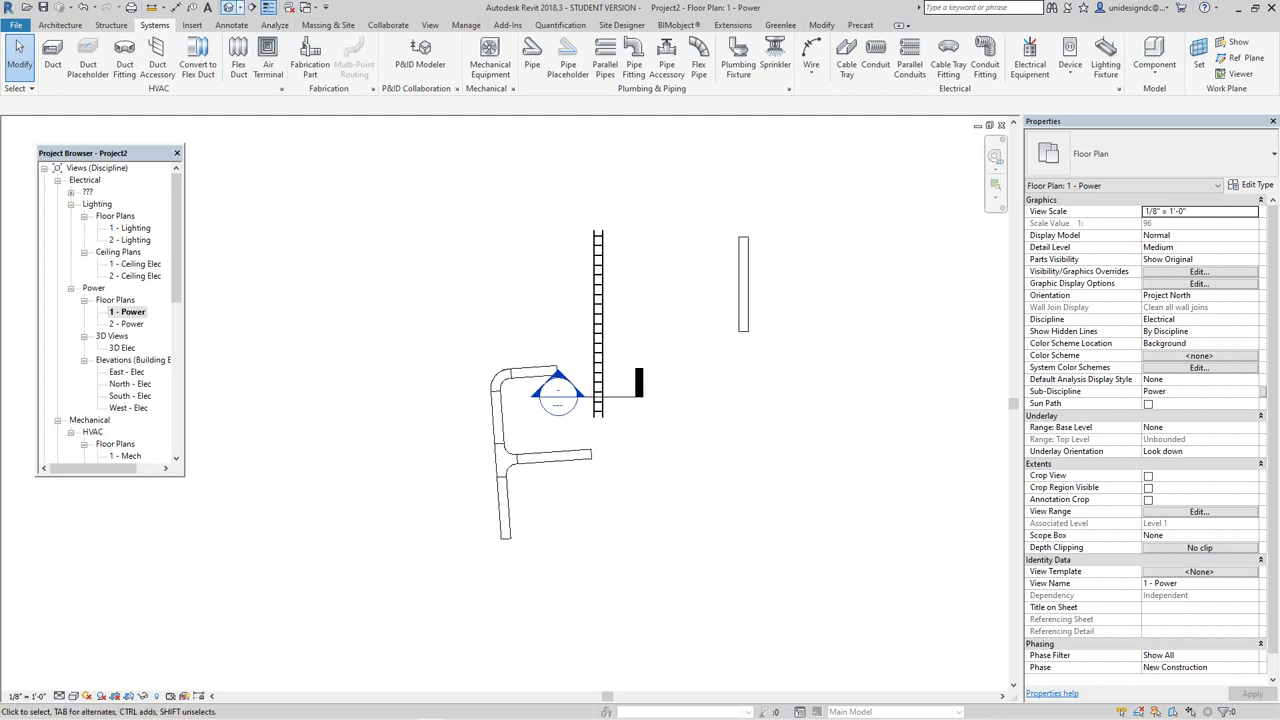
Open the default 3D view and change the AL12B-150 fitting to type AL12B-600.
left_click(229, 8)
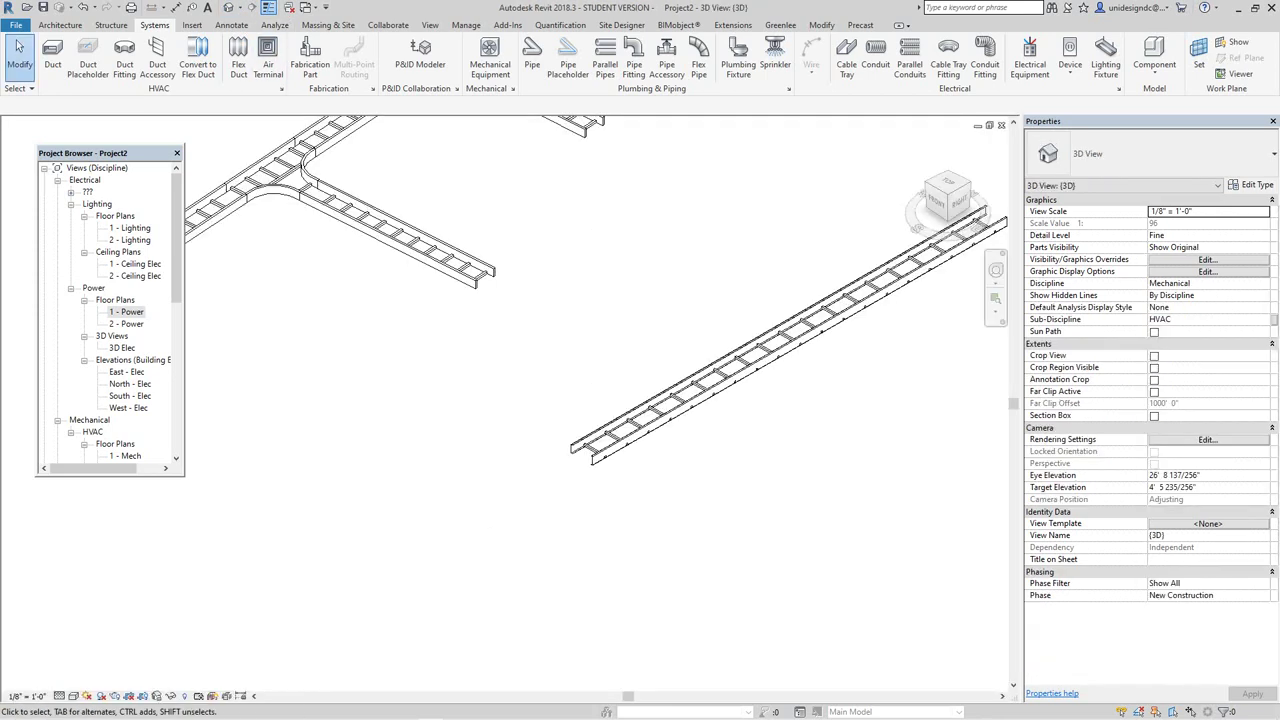
scroll(676, 470, "up", 3)
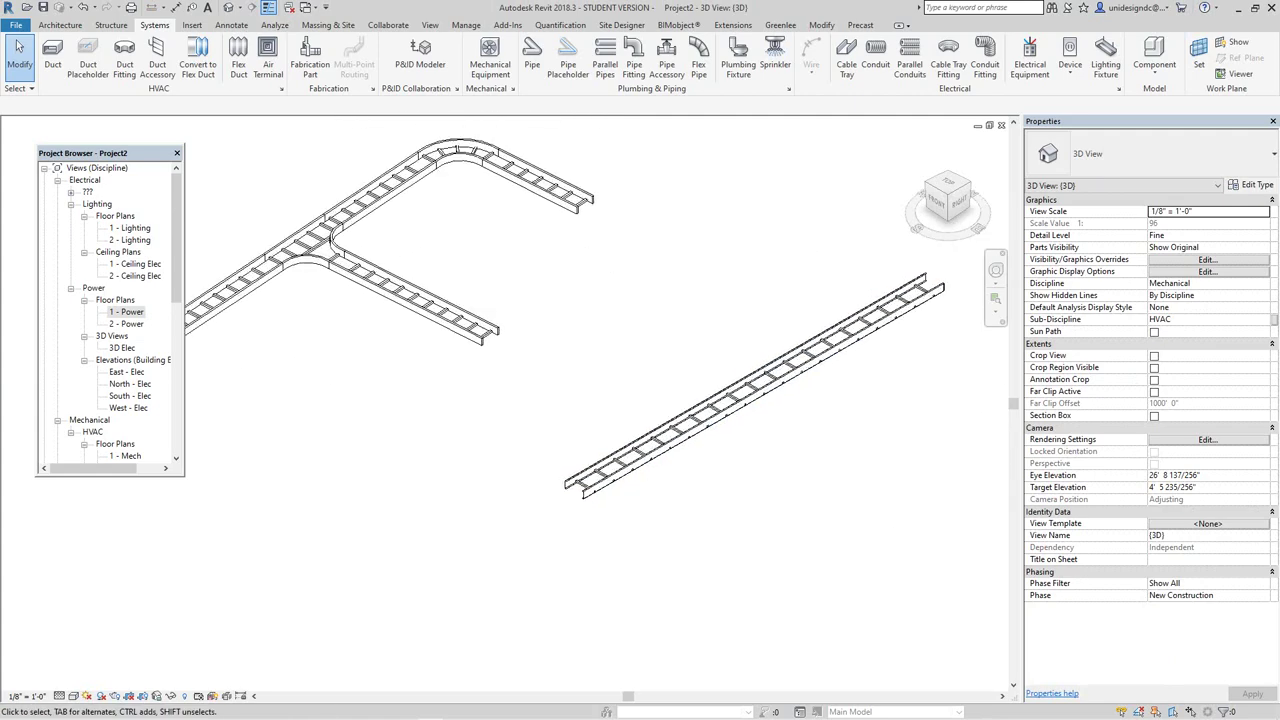
left_click(745, 380)
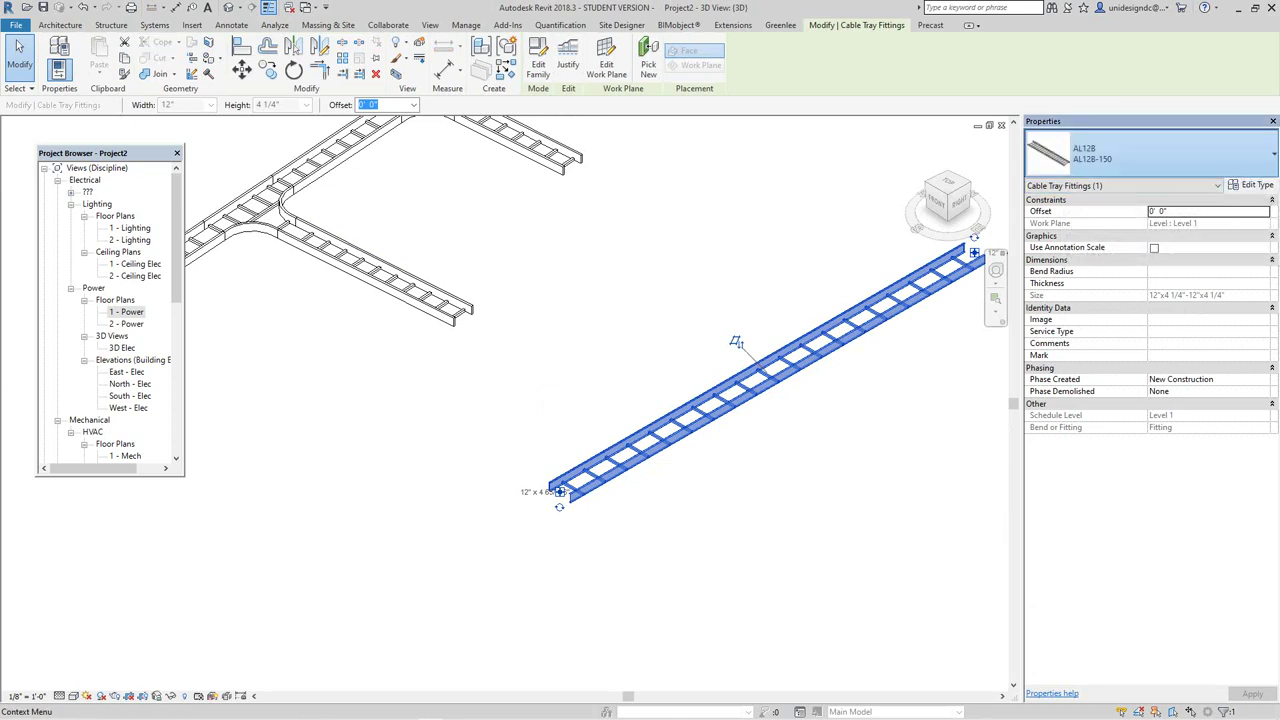
left_click(1150, 155)
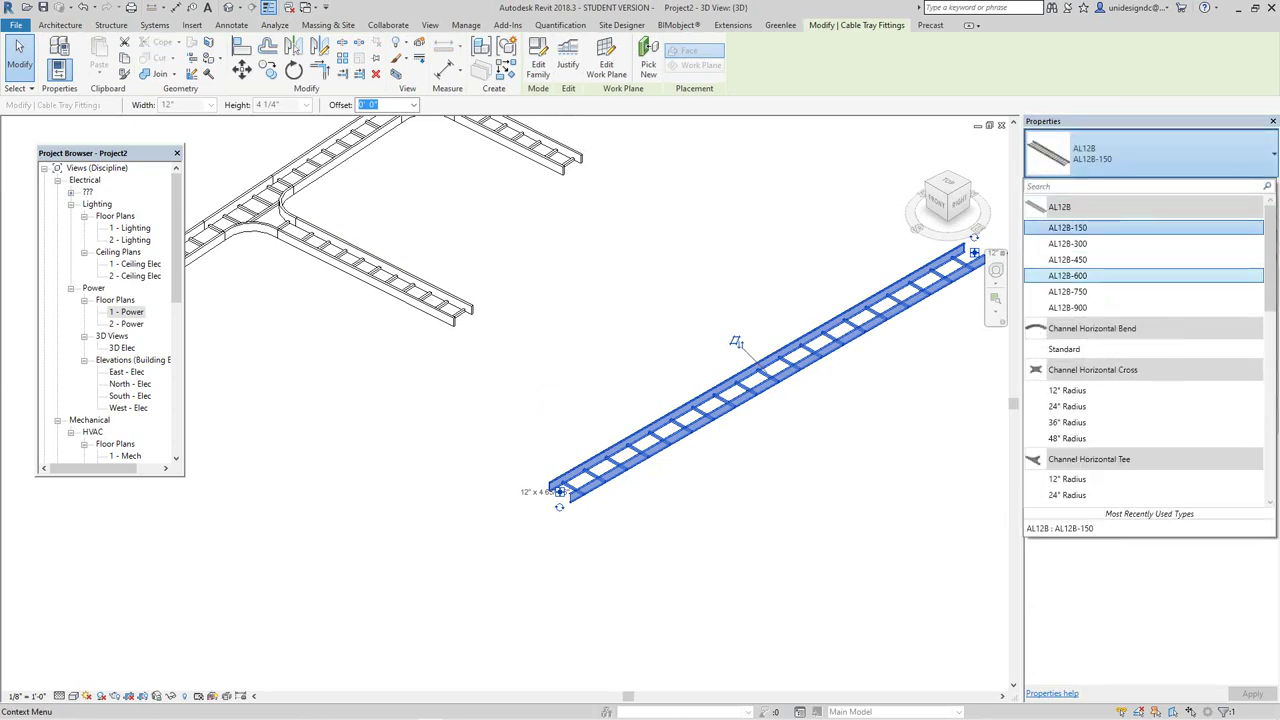
left_click(1068, 276)
key("Escape")
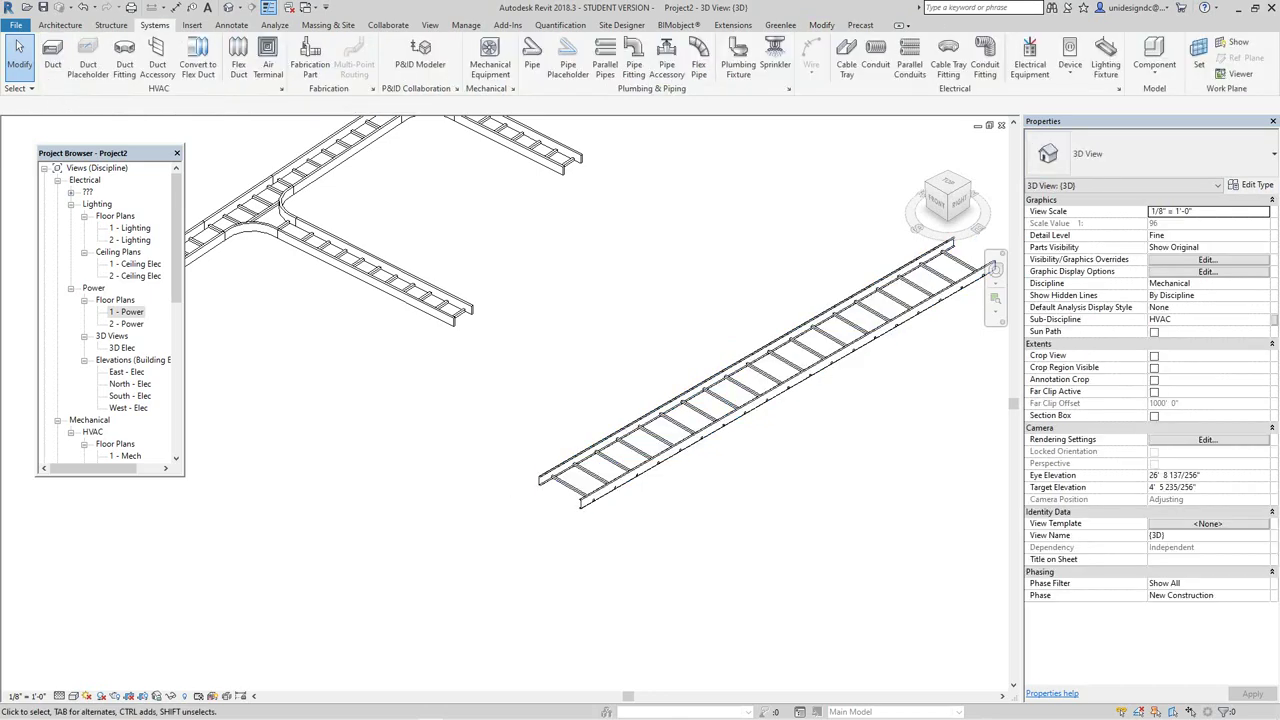
Draw a ladder cable tray about 7' long, 24" wide and 4" high, straight out from the AL12B-600 fitting's near end connector.
scroll(618, 415, "down", 3)
left_click(698, 352)
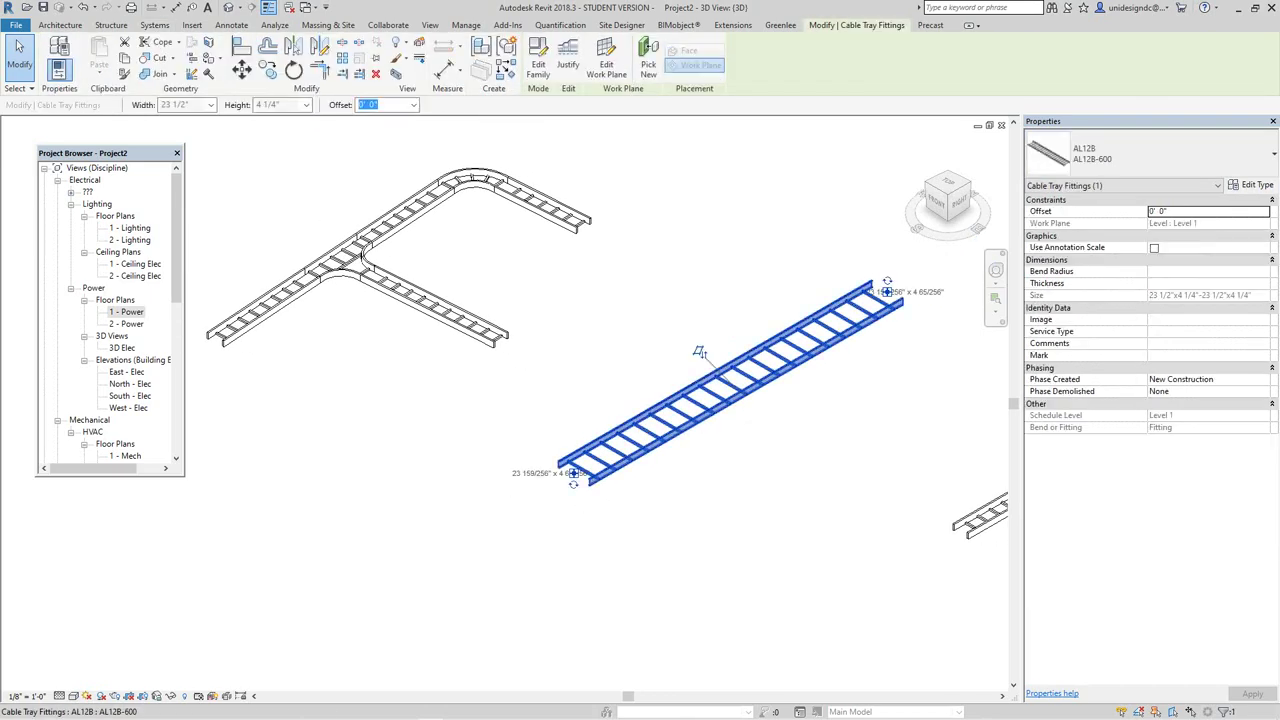
scroll(565, 480, "up", 5)
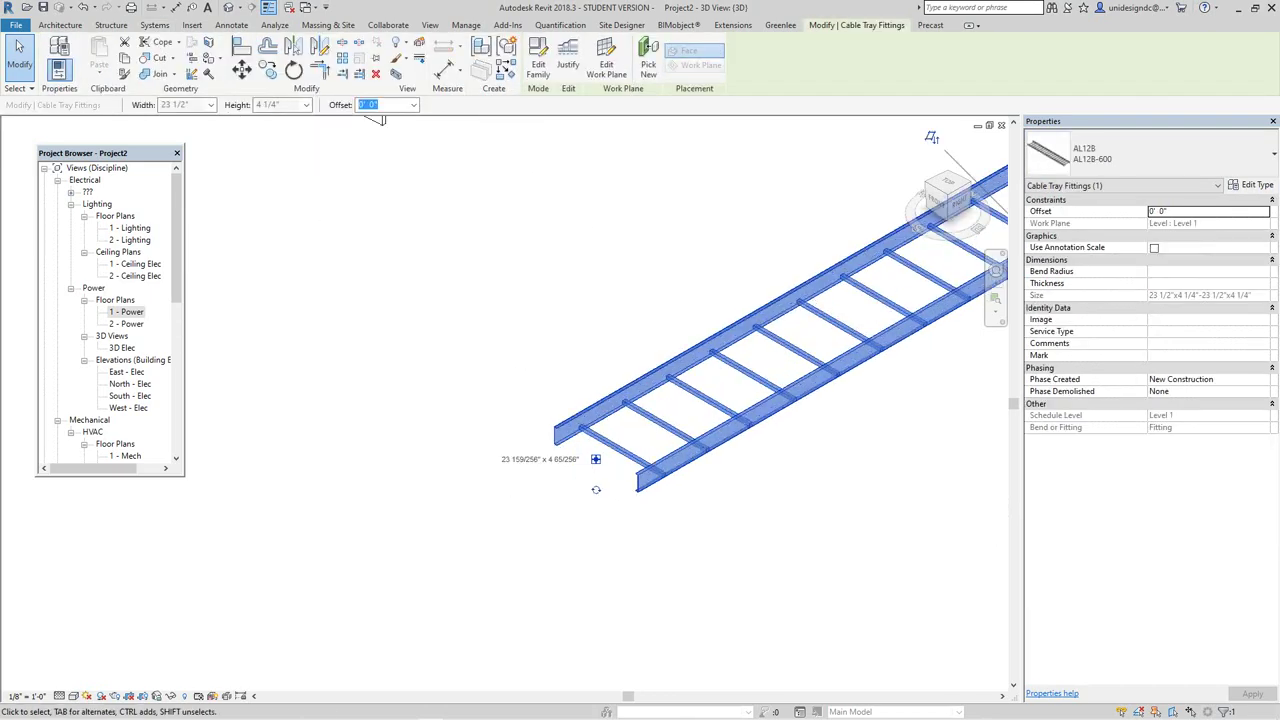
right_click(612, 458)
left_click(662, 207)
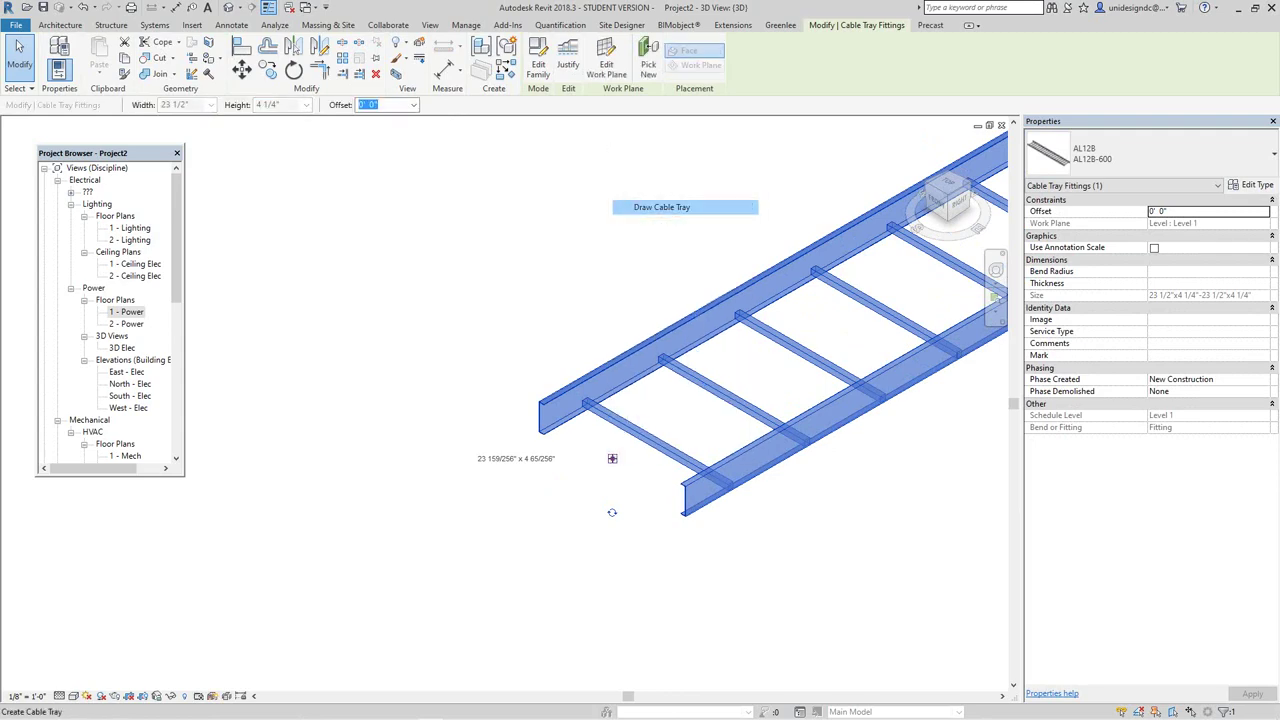
scroll(480, 473, "down", 1)
middle_click_drag(480, 473, 527, 344)
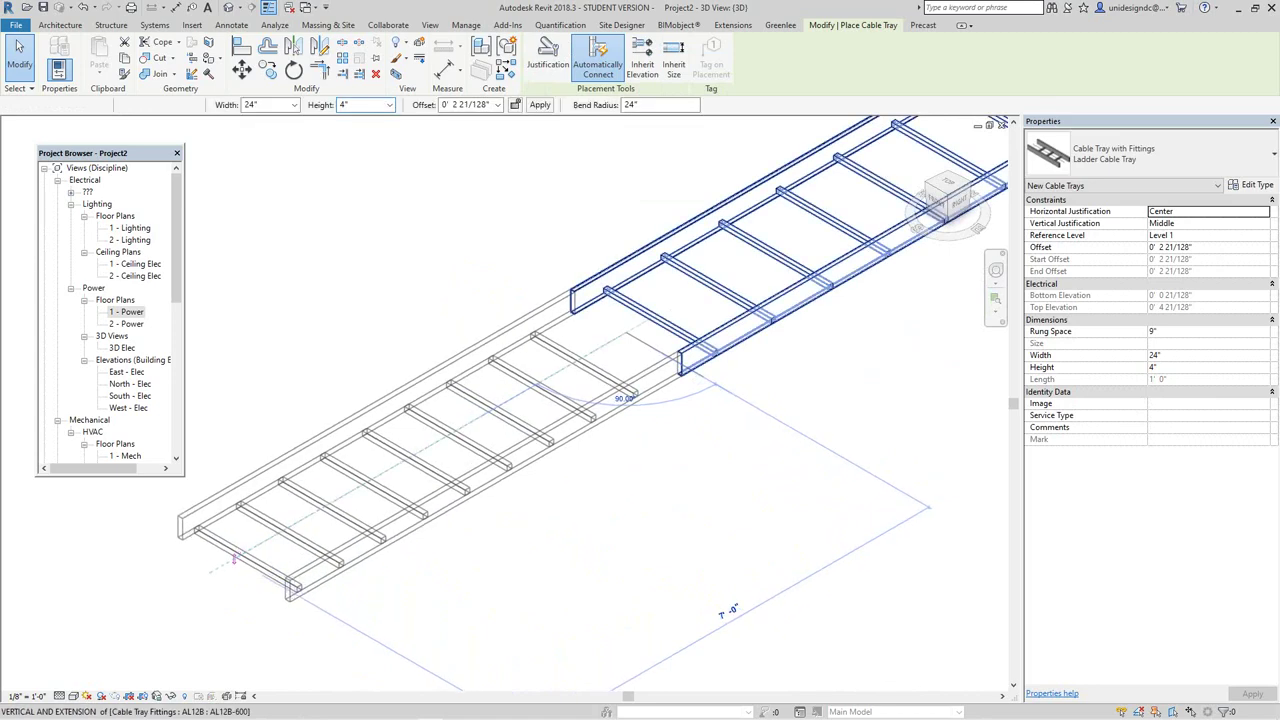
left_click(233, 558)
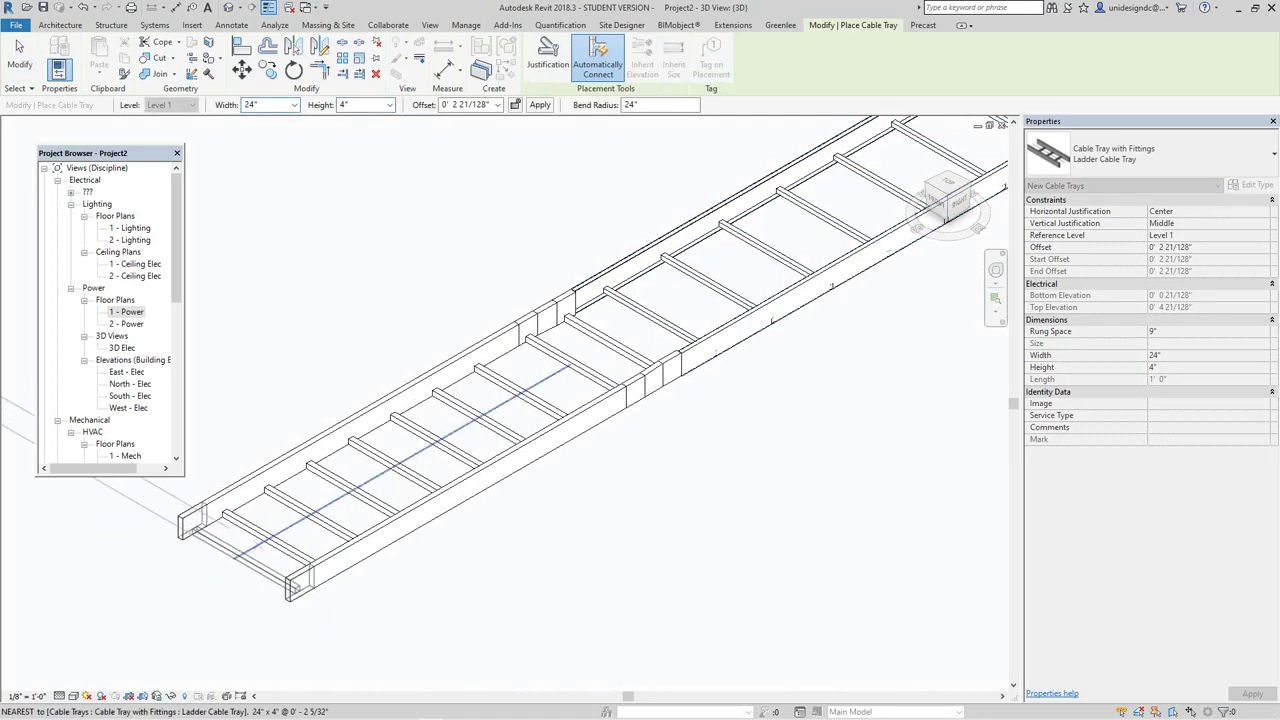
End cable tray placement and examine the reducer joint between the 24" ladder tray and the AL12B-600 fitting, plus the neighbouring tray runs.
key("Escape")
key("Escape")
scroll(645, 400, "up", 5)
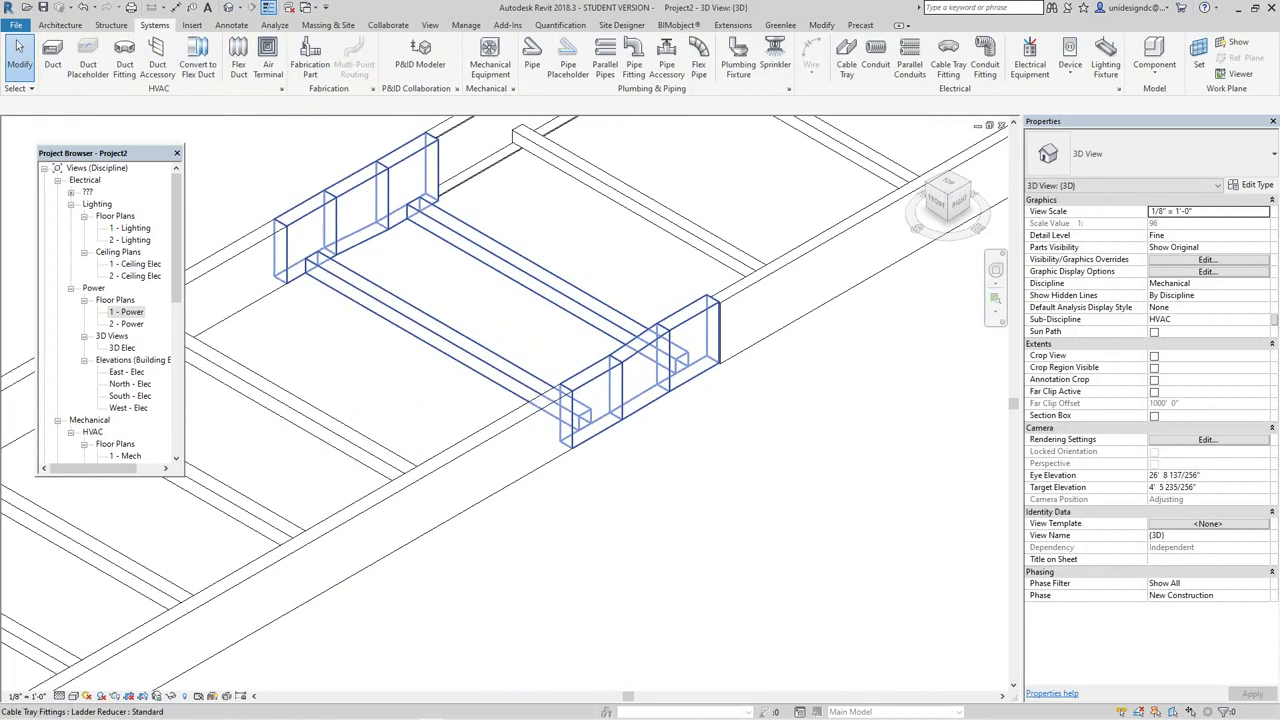
scroll(635, 368, "down", 3)
middle_click_drag(635, 366, 640, 393)
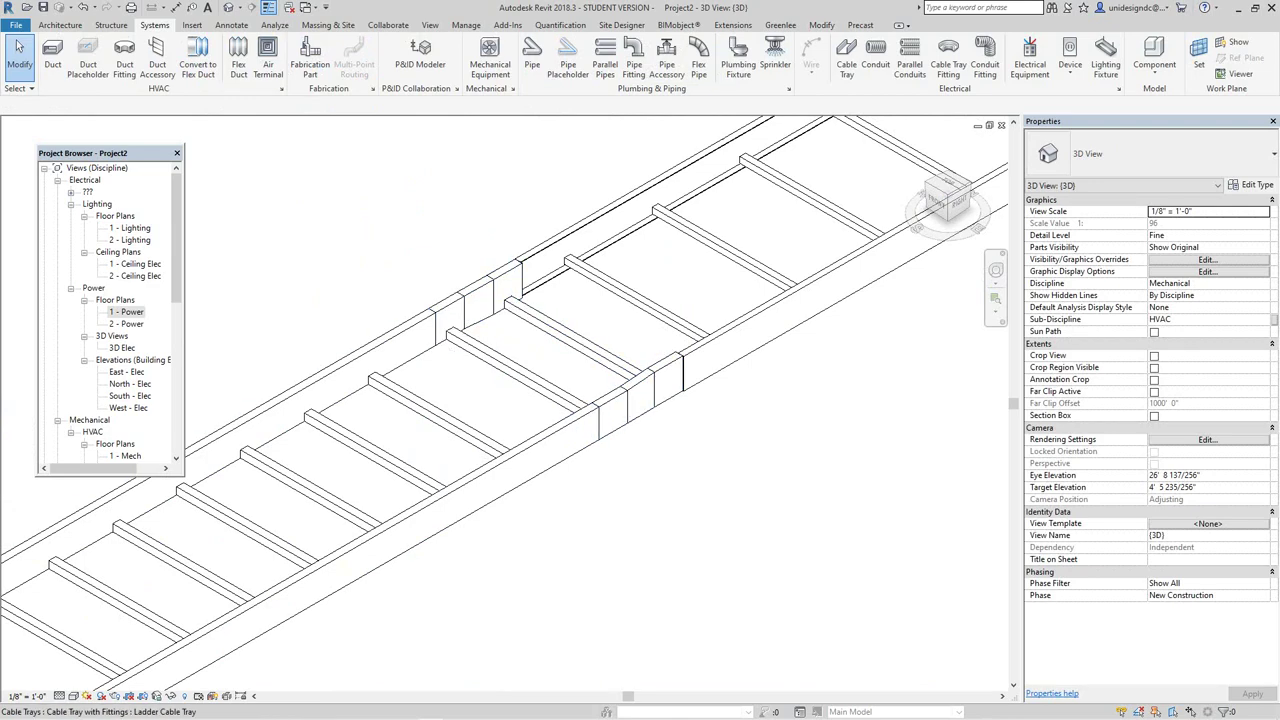
scroll(520, 540, "down", 3)
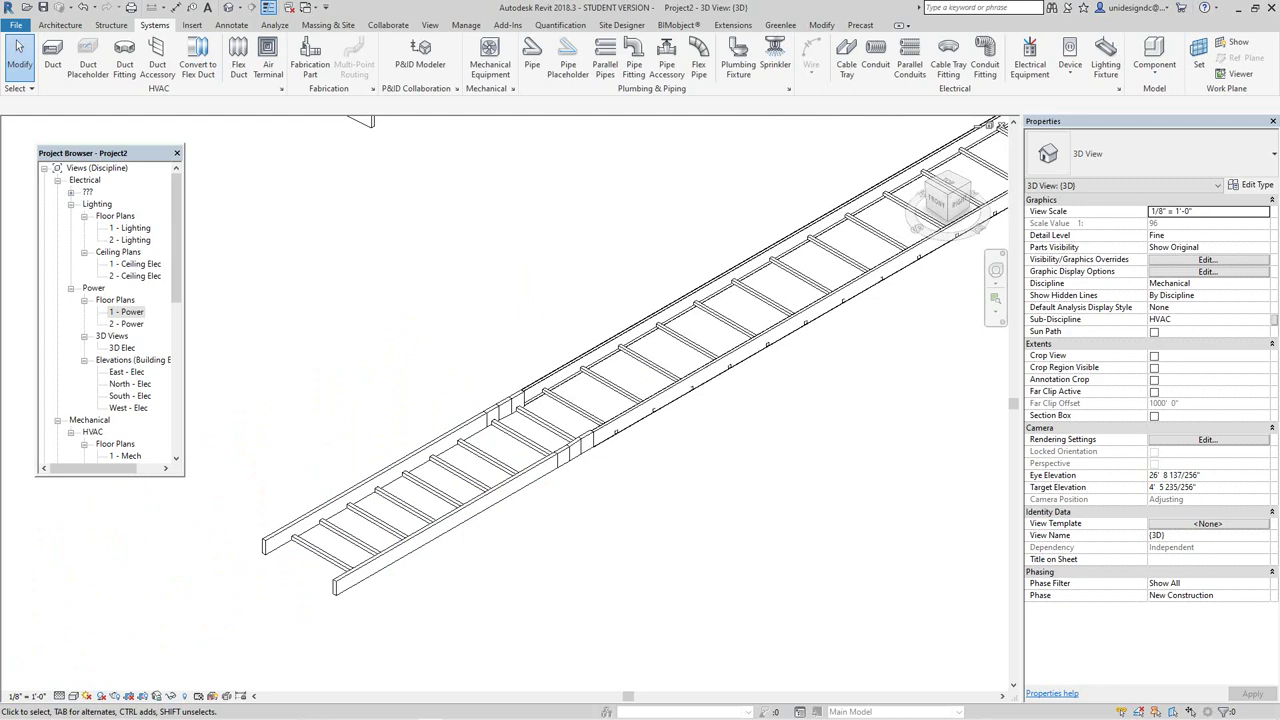
scroll(610, 420, "down", 5)
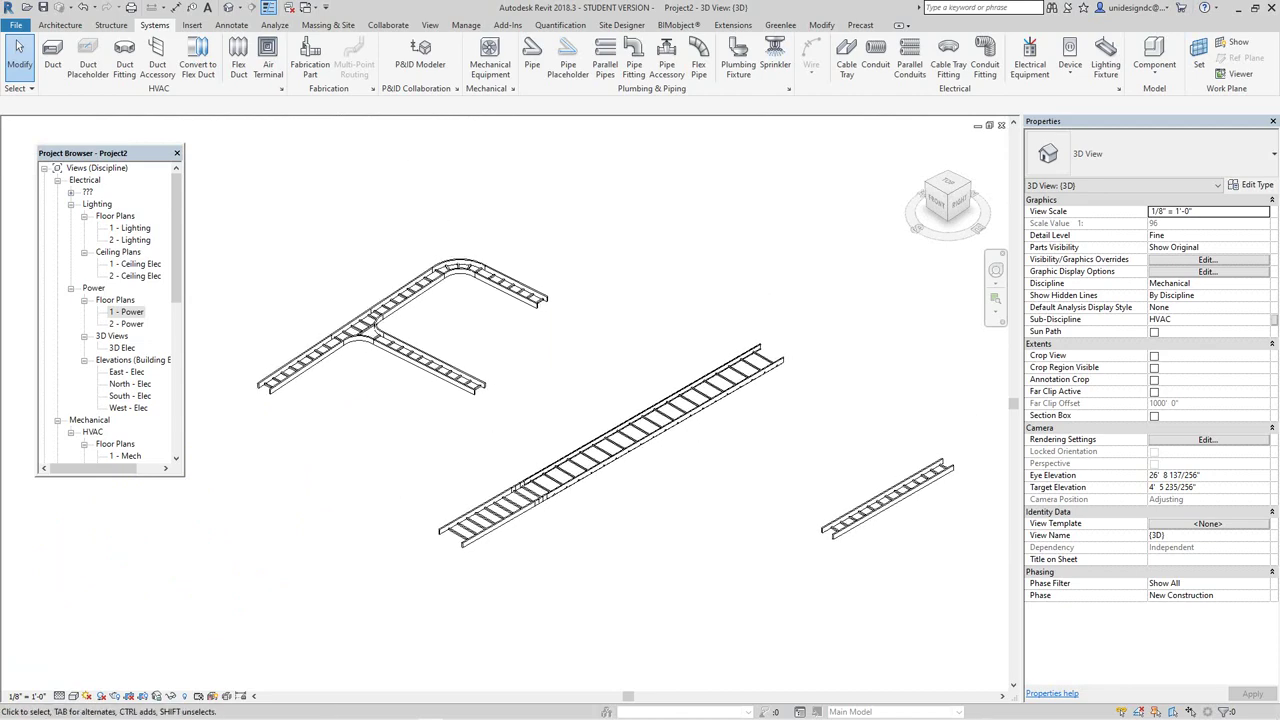
scroll(460, 290, "up", 4)
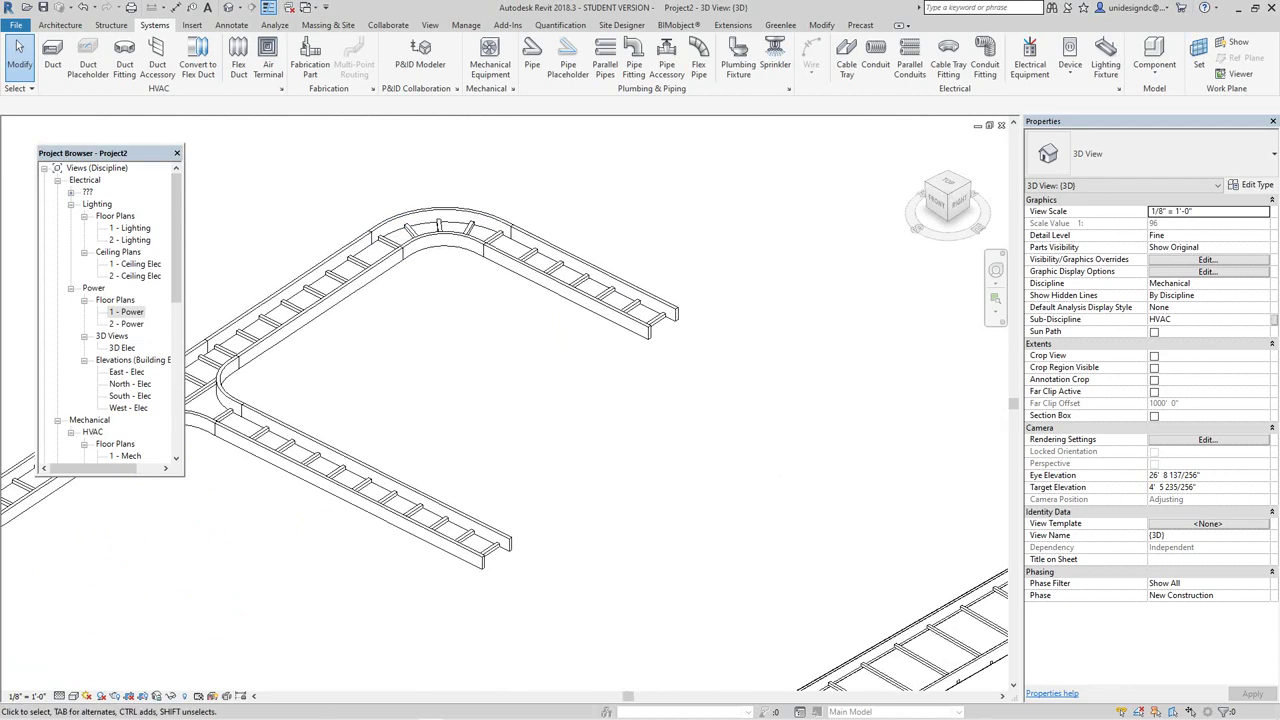
scroll(445, 295, "down", 1)
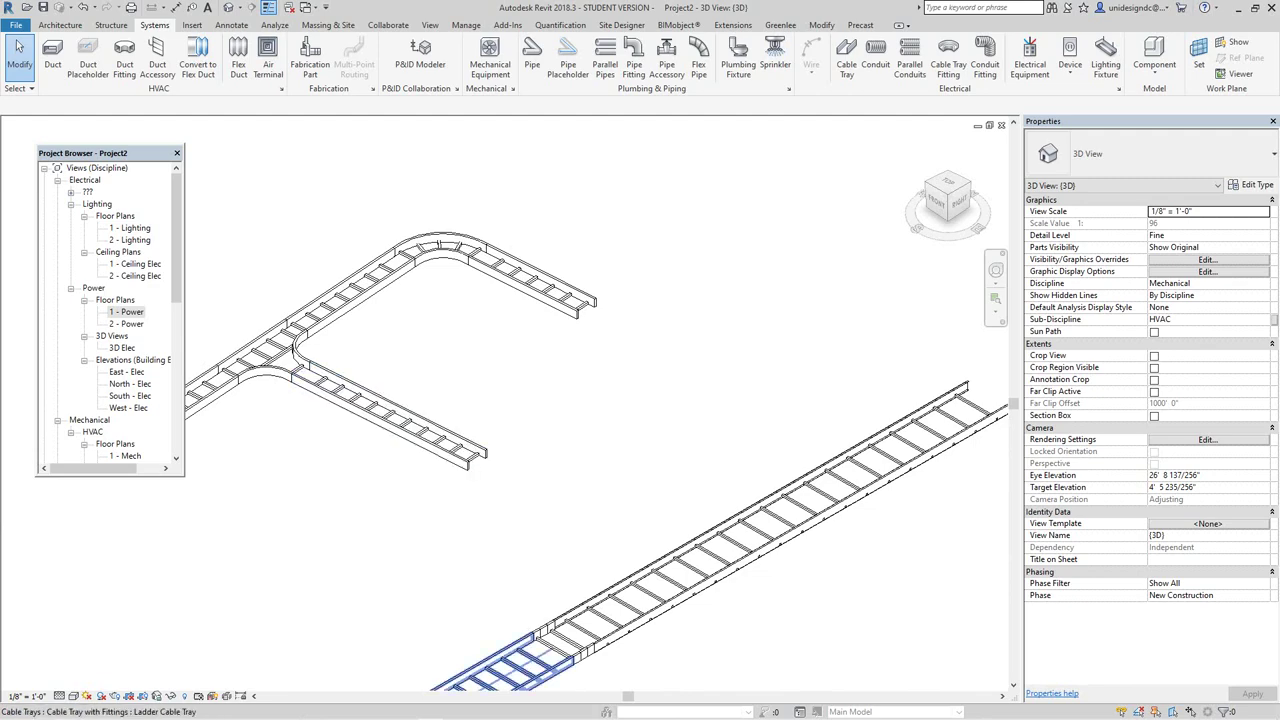
left_click(455, 710)
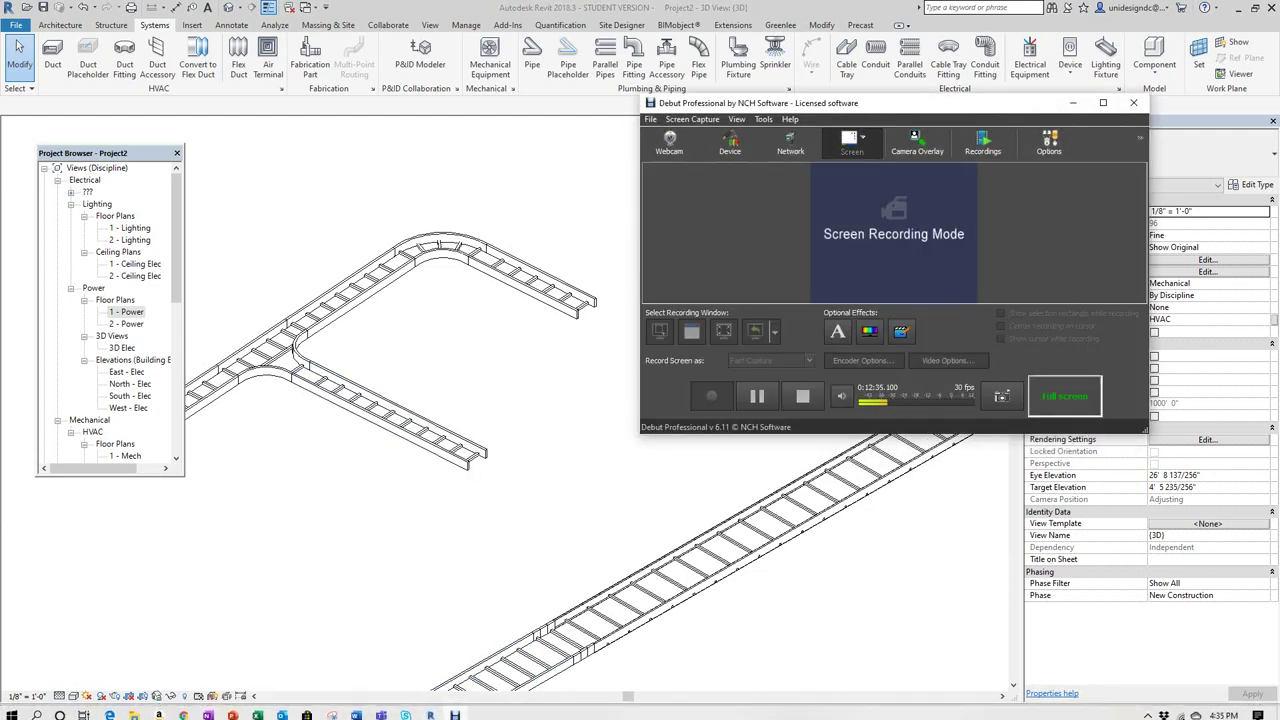